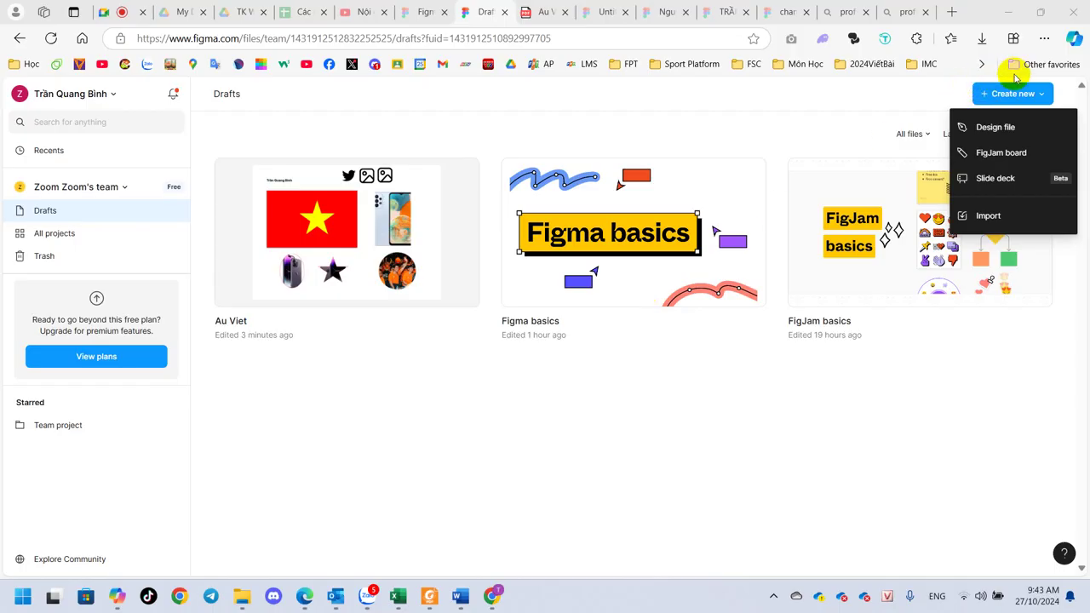
# Look over the existing draft file, then go back to the Drafts file browser
pyautogui.click(443, 411)
pyautogui.click(298, 228)
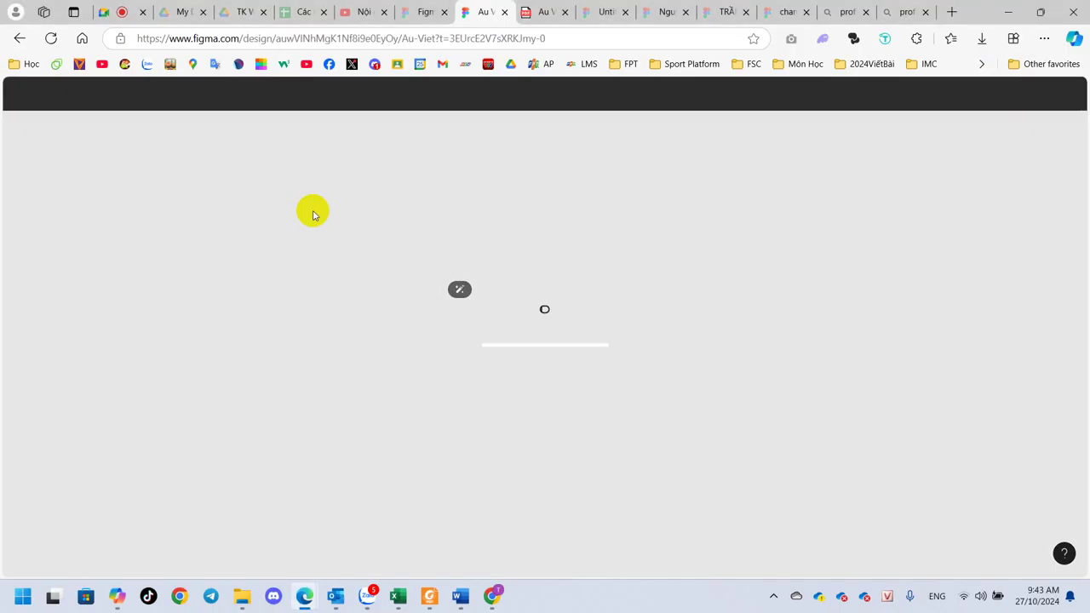
pyautogui.click(313, 213)
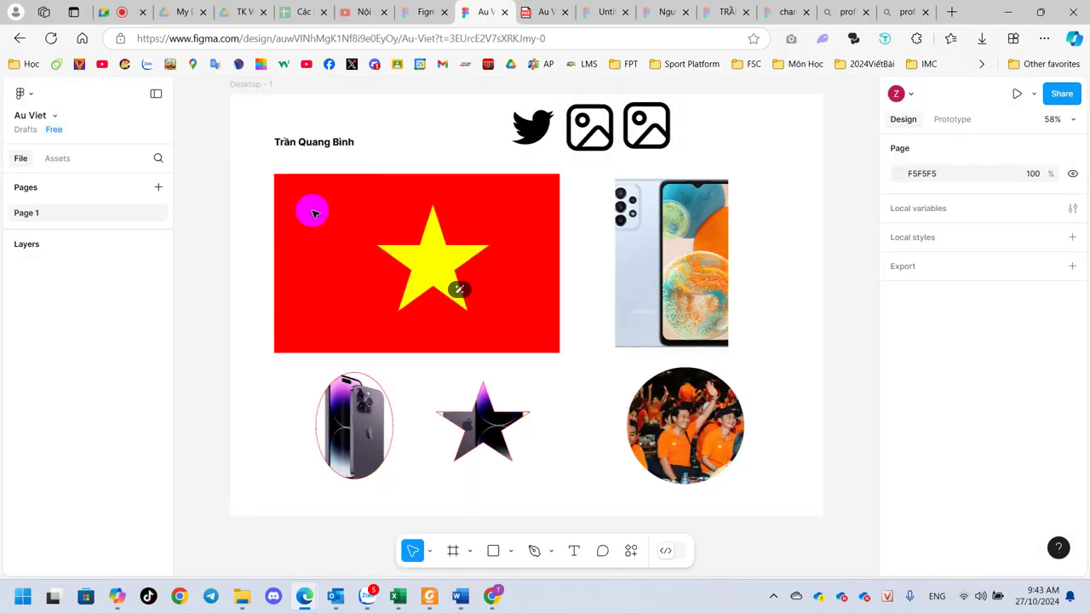
pyautogui.click(30, 96)
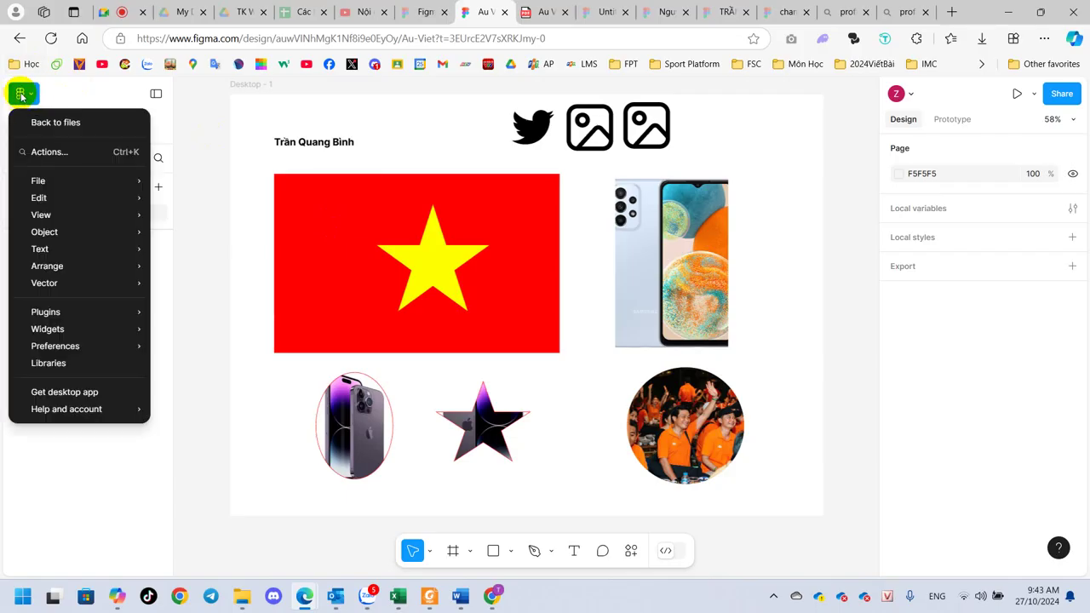
pyautogui.click(99, 126)
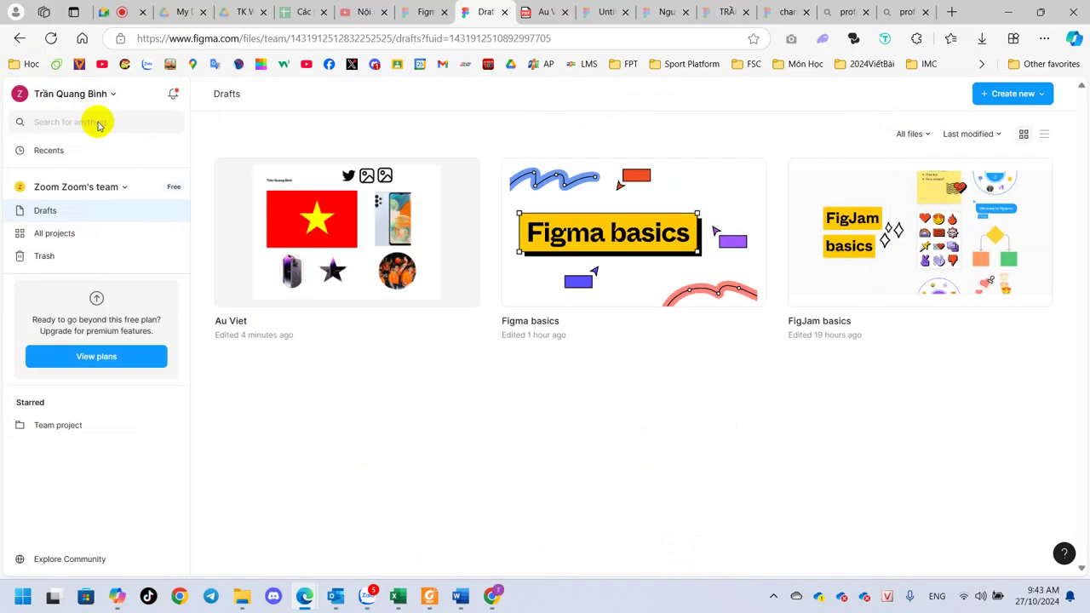
pyautogui.moveTo(347, 247)
pyautogui.click(302, 213)
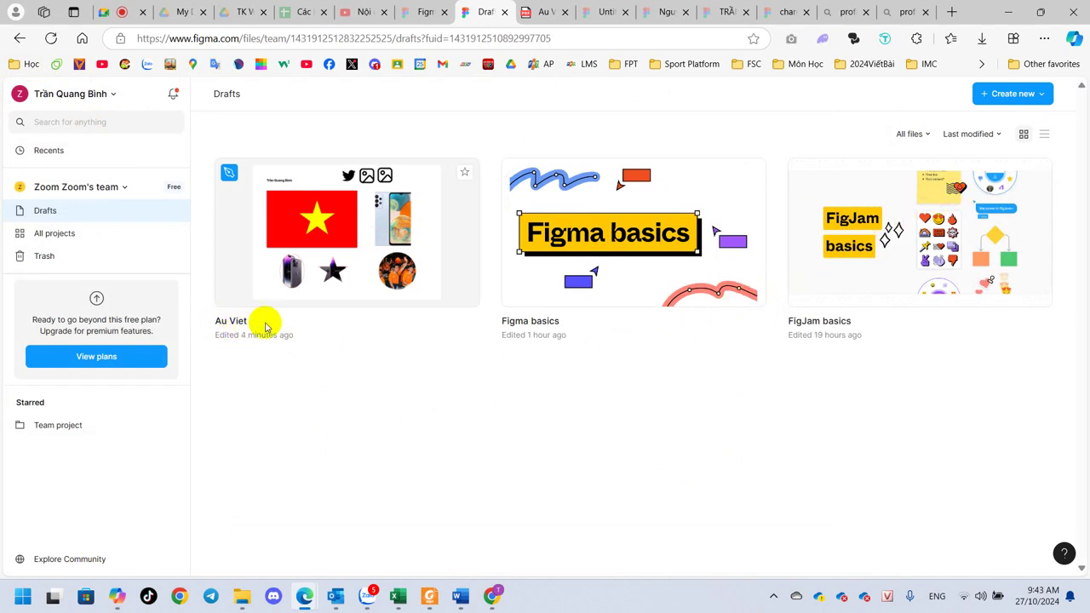
# Create a blank design file and rename it to the owner's full name plus 'Profile'
pyautogui.click(1017, 95)
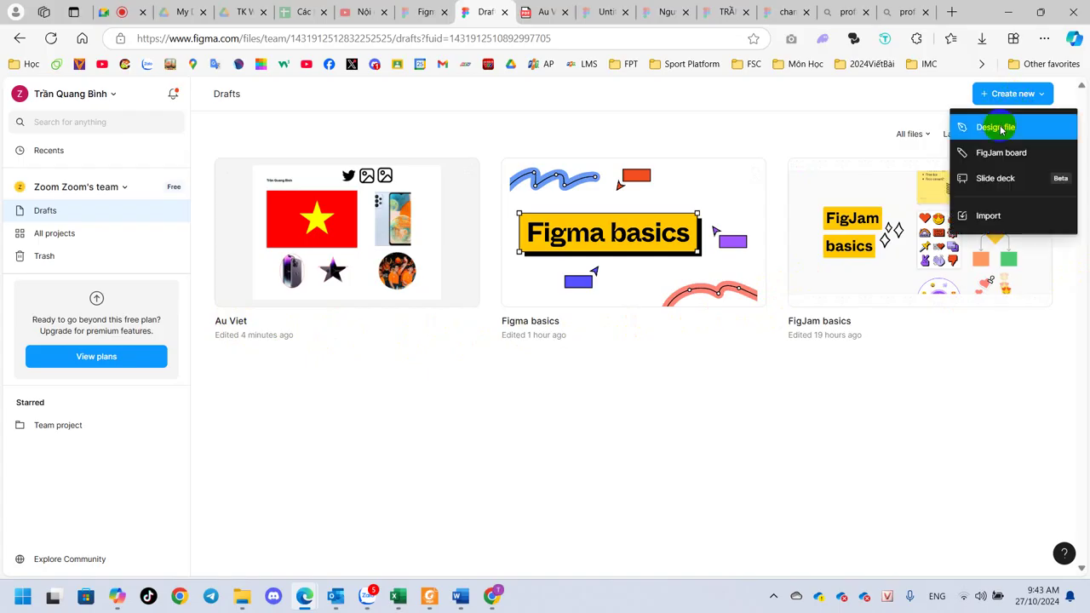
pyautogui.click(996, 128)
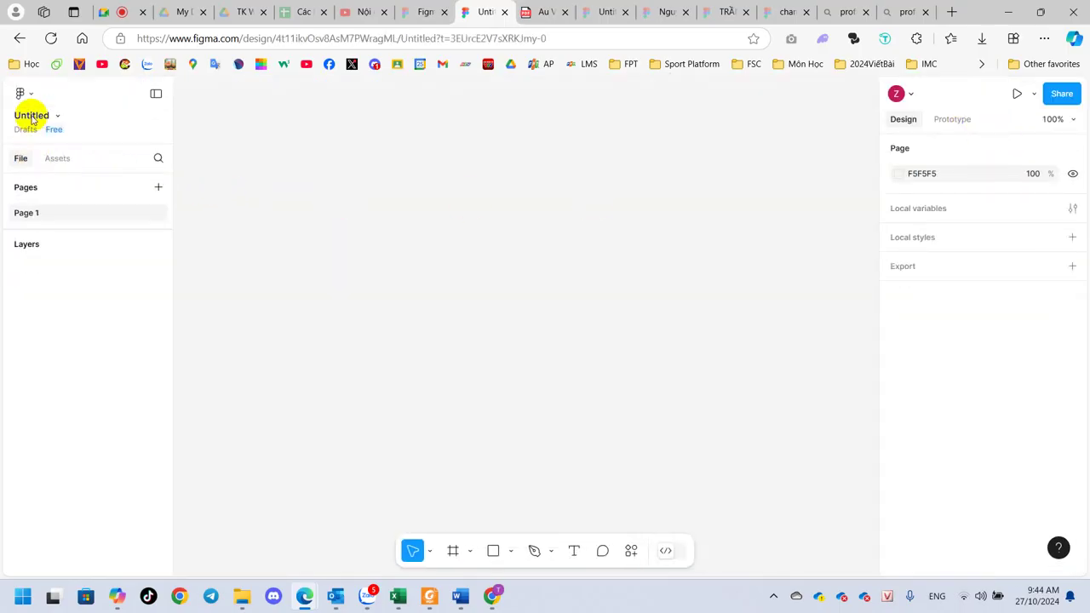
pyautogui.click(28, 117)
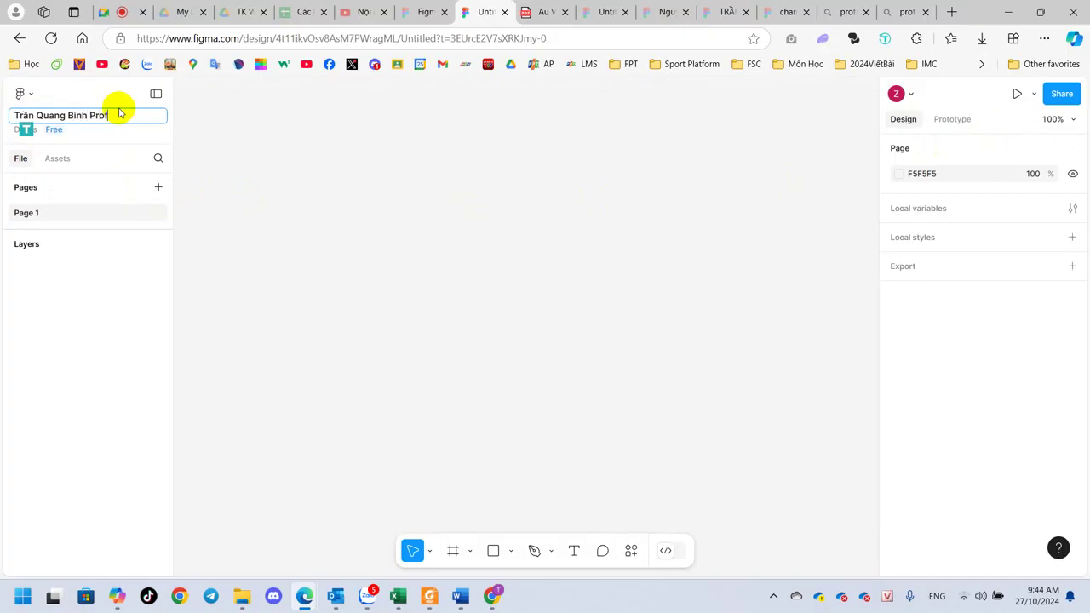
pyautogui.press('Return')
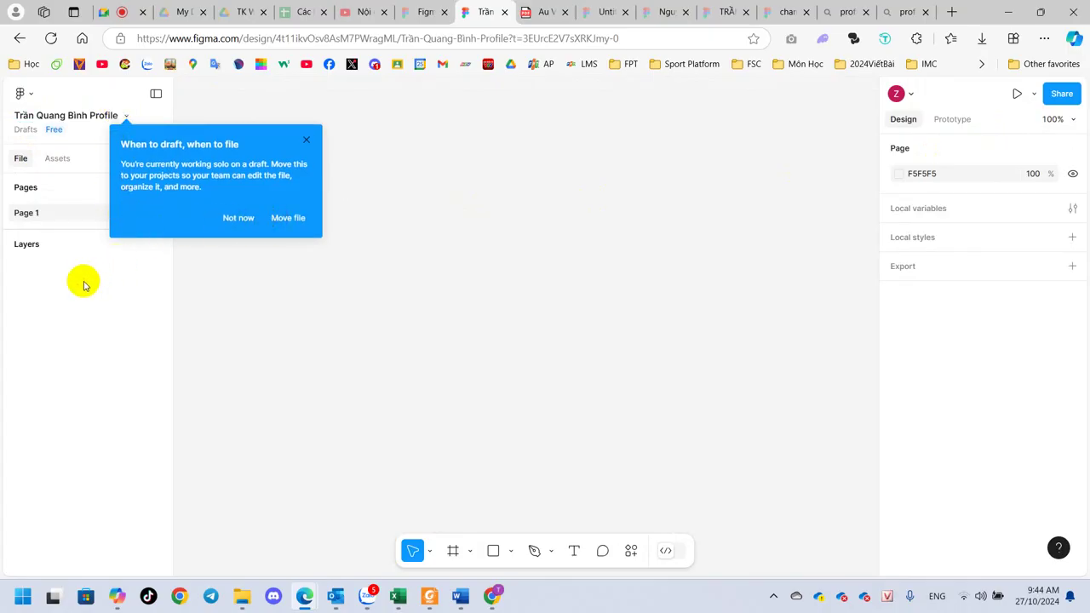
# Add a 440×956 iPhone 16 Pro Max frame from the Phone presets
pyautogui.click(454, 551)
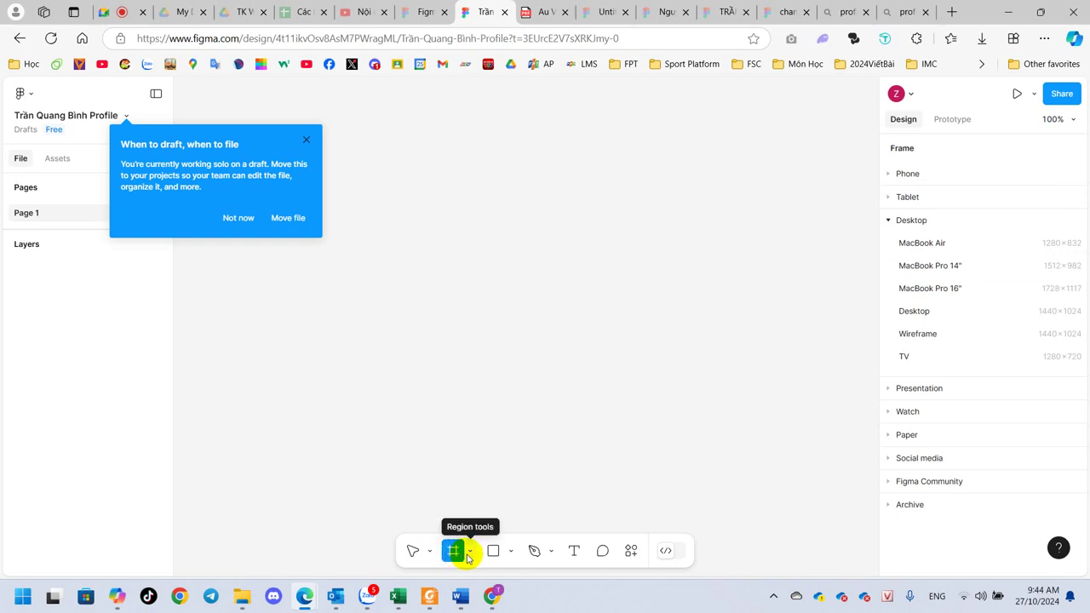
pyautogui.click(247, 219)
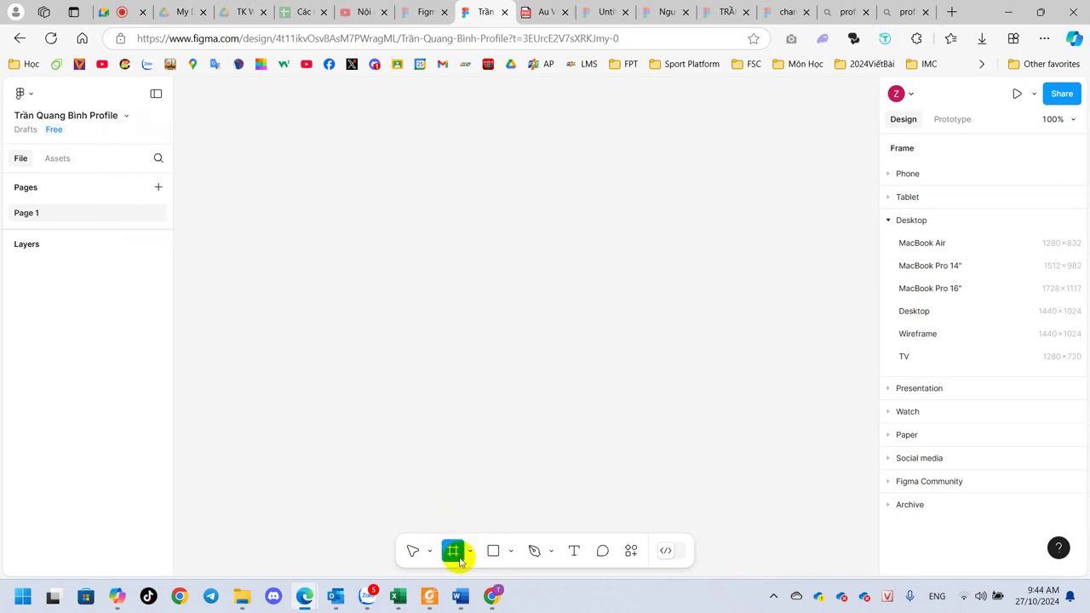
pyautogui.click(915, 175)
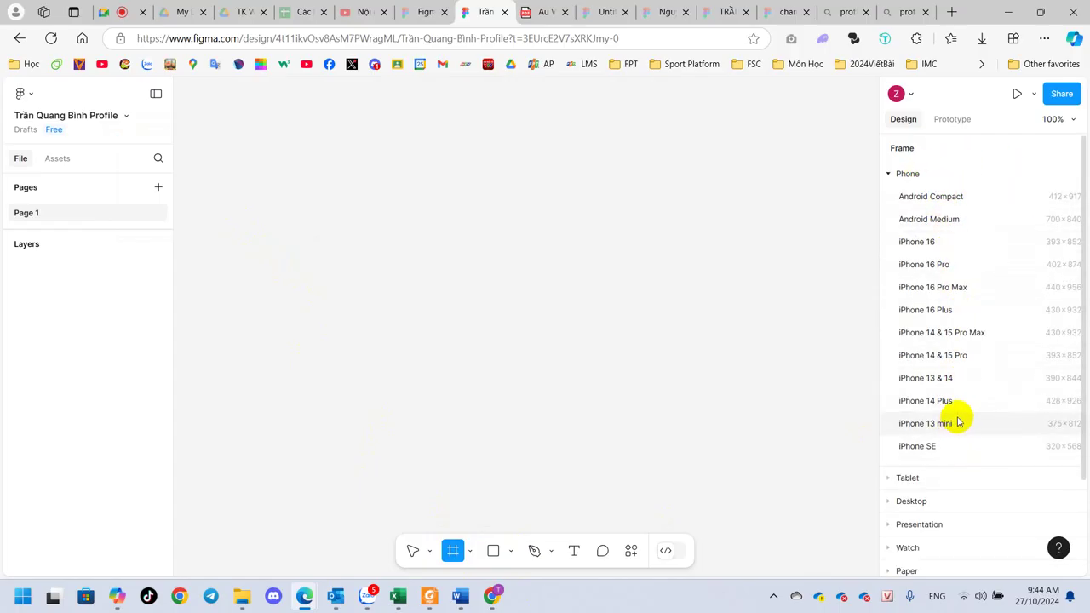
pyautogui.click(964, 292)
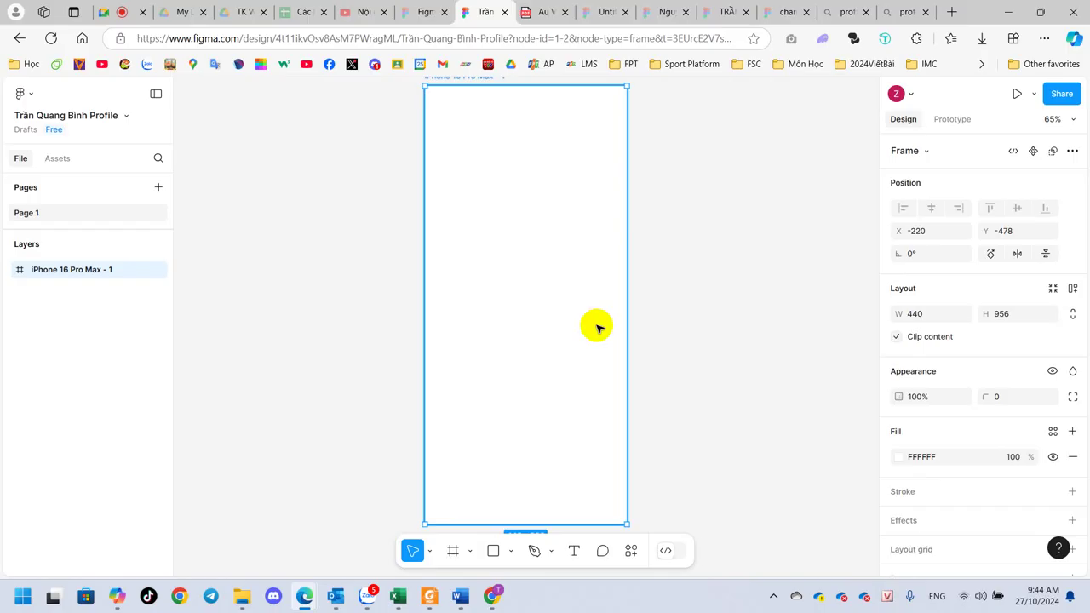
# Cancel the Image... file picker and switch to the Zalo chat window
pyautogui.click(510, 552)
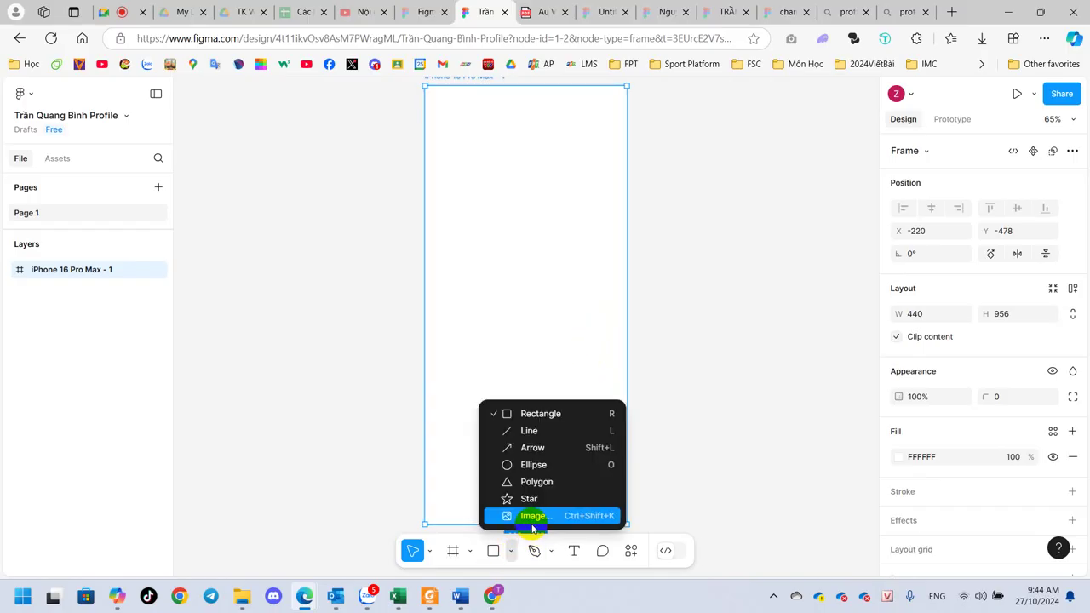
pyautogui.click(532, 518)
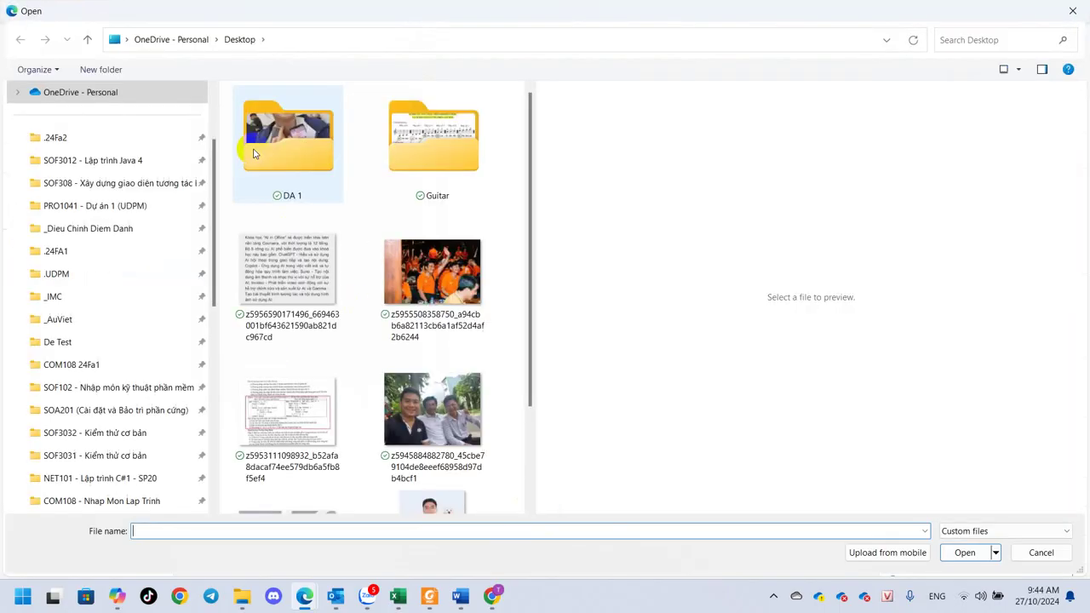
pyautogui.click(1041, 552)
pyautogui.click(367, 596)
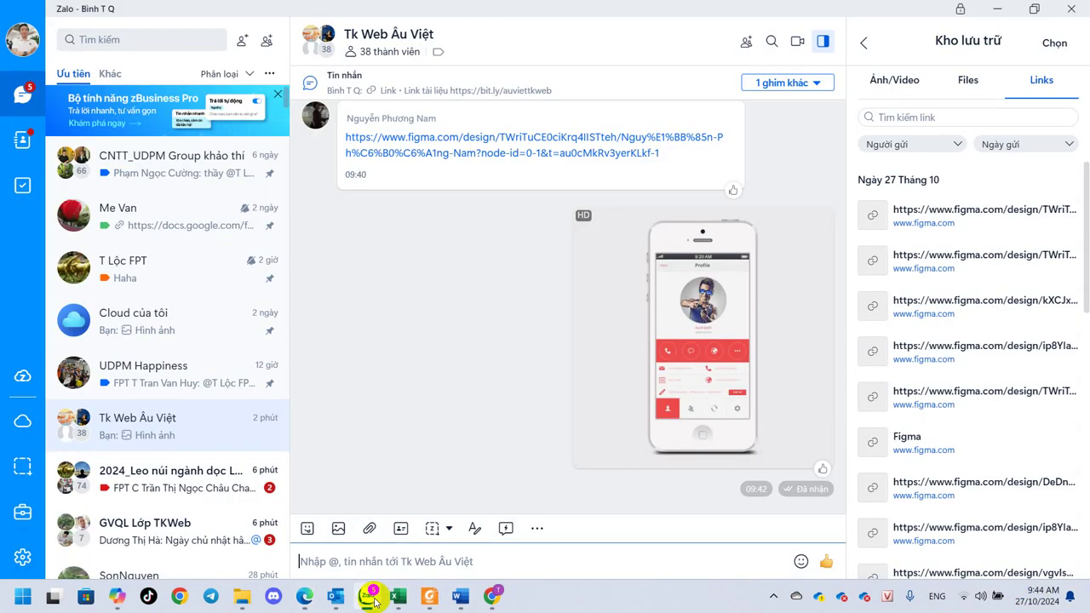
# Save the Zalo profile-screen mockup as a JPG in _AuViet, then return to Figma
pyautogui.rightClick(678, 346)
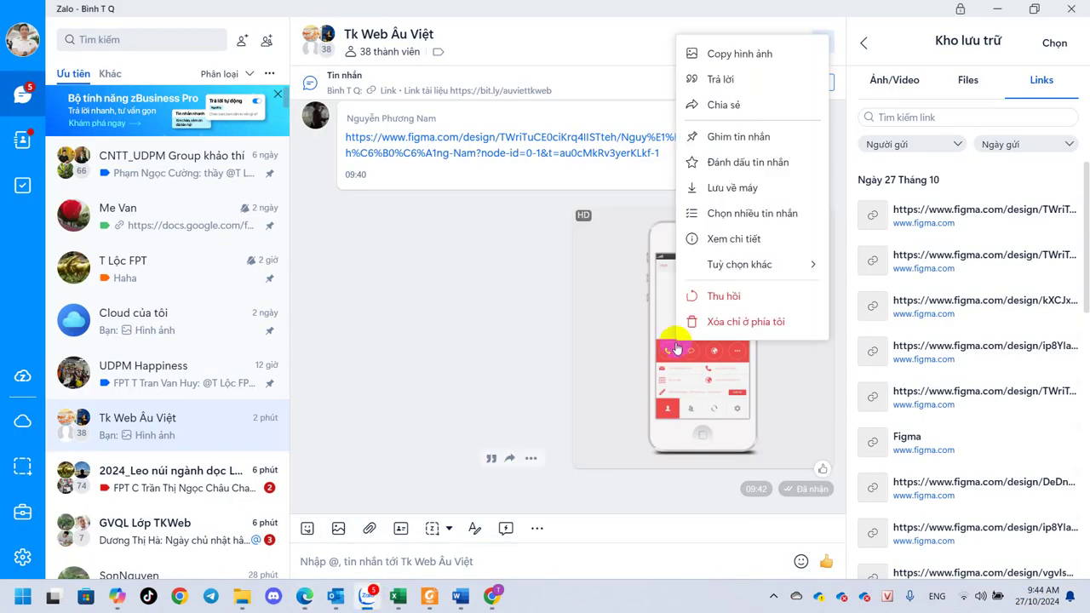
pyautogui.click(726, 188)
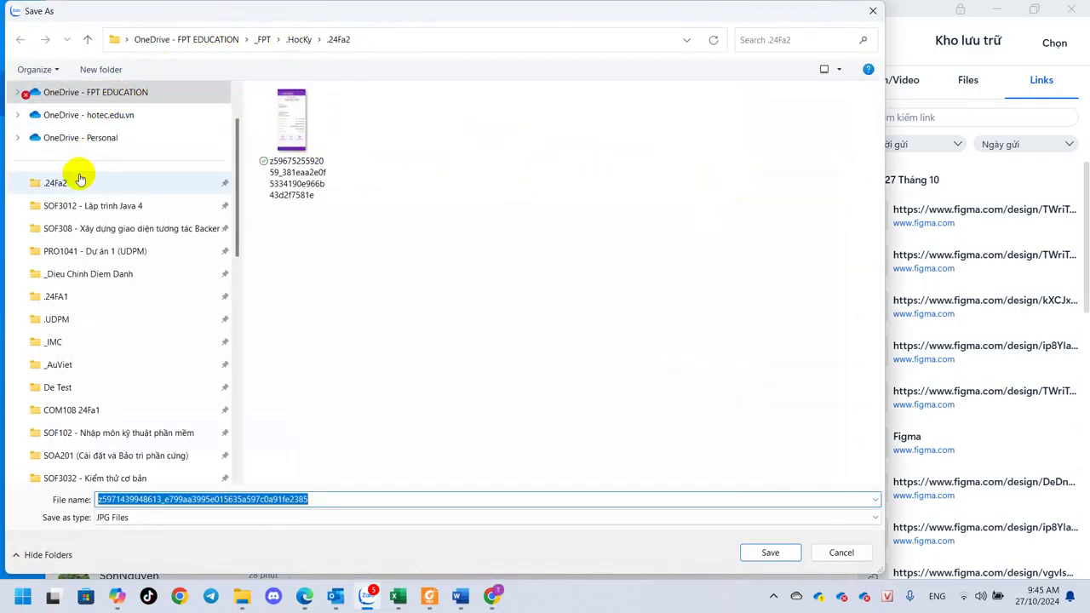
pyautogui.click(61, 366)
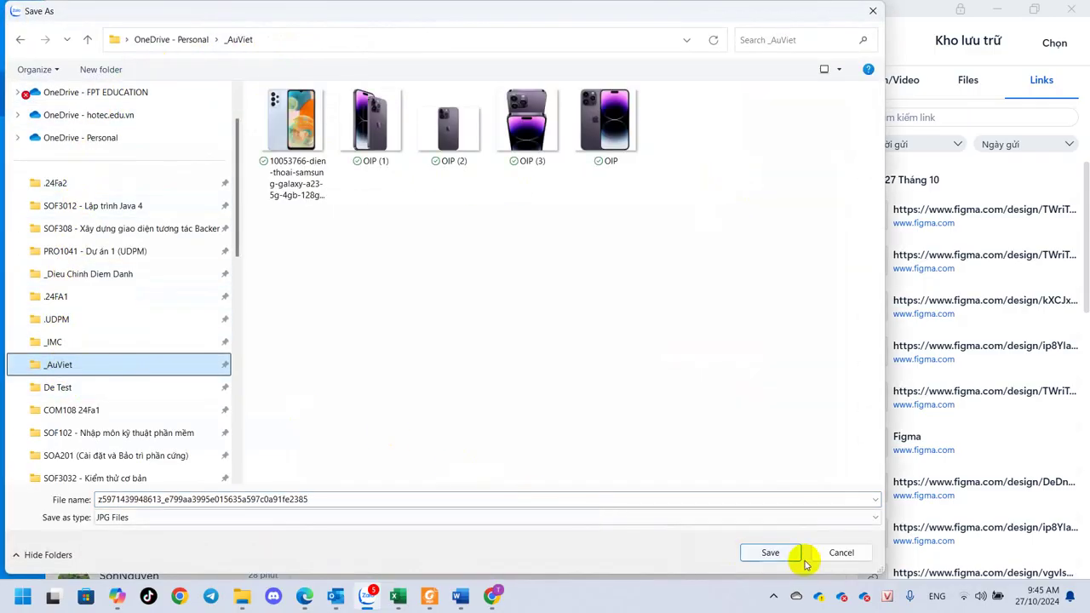
pyautogui.click(770, 552)
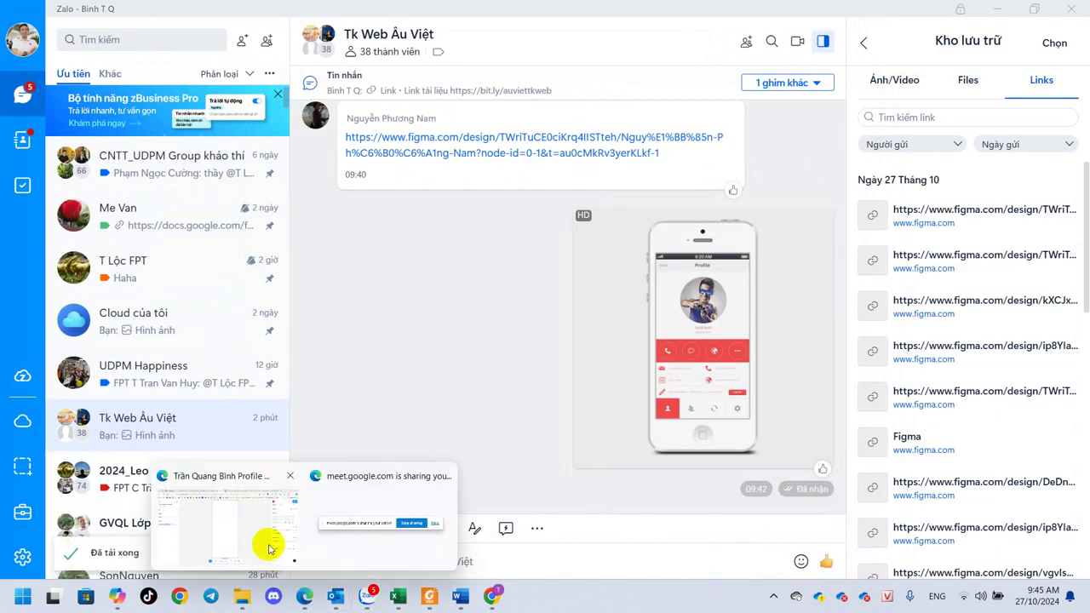
pyautogui.click(269, 549)
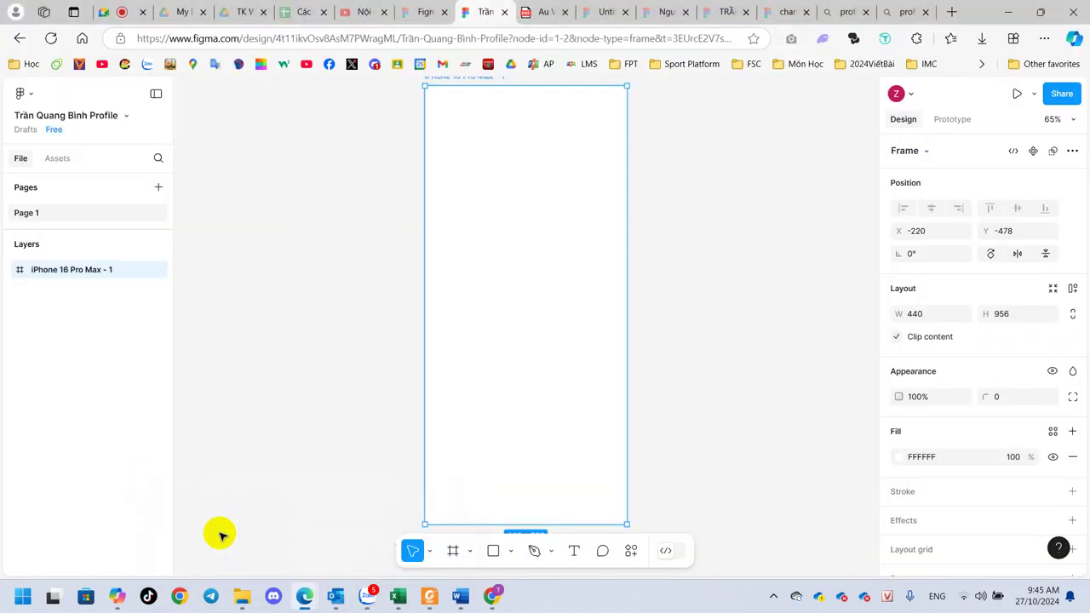
# Place the saved mockup image from _AuViet on the canvas as a reference
pyautogui.click(512, 551)
pyautogui.click(514, 516)
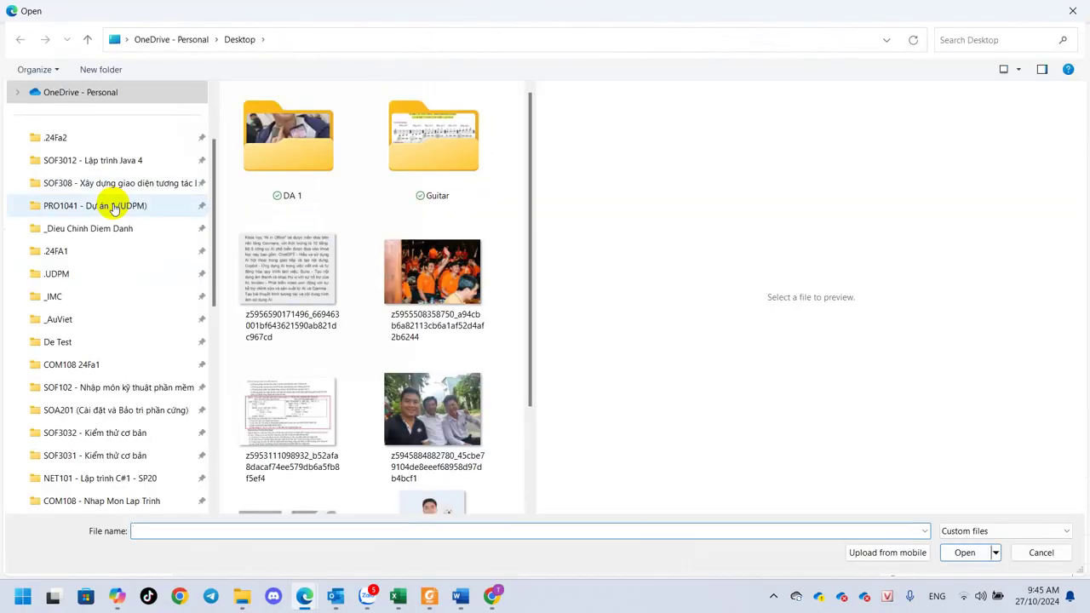
pyautogui.click(78, 318)
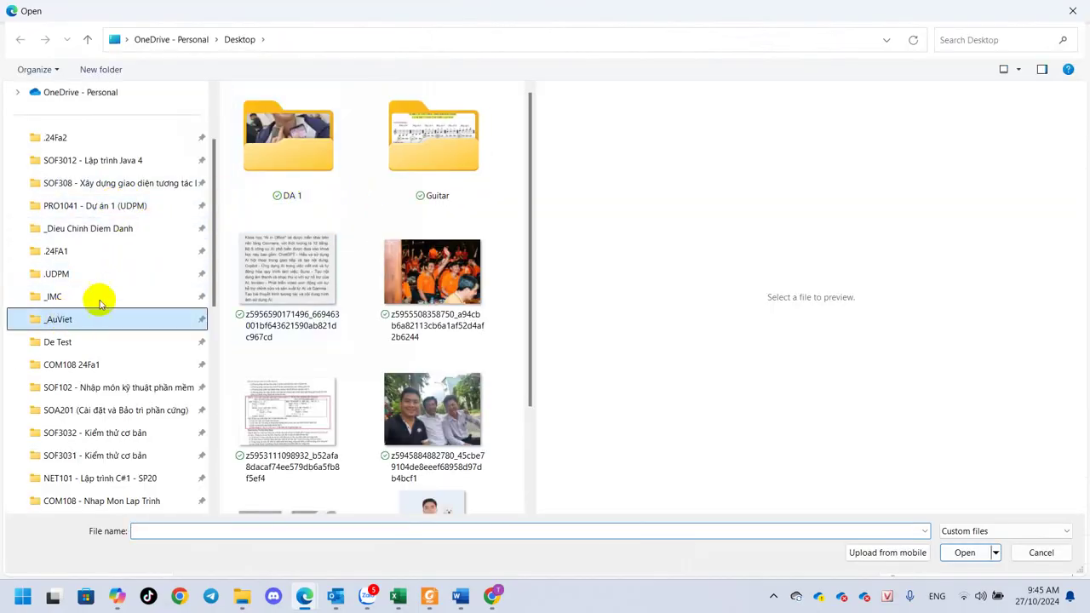
pyautogui.doubleClick(341, 247)
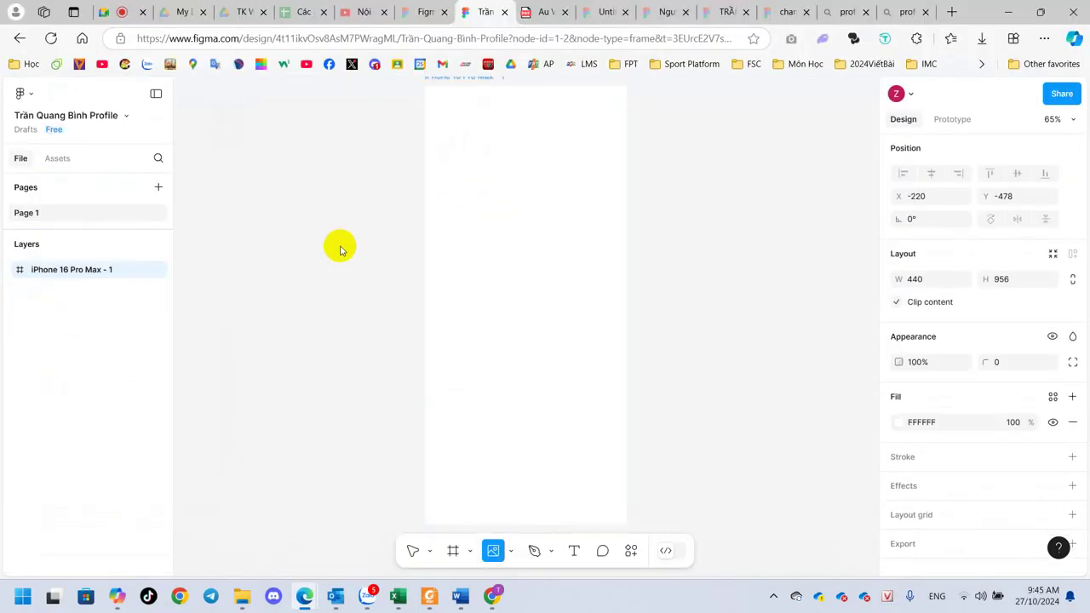
pyautogui.click(239, 164)
pyautogui.scroll(3, 324, 332)
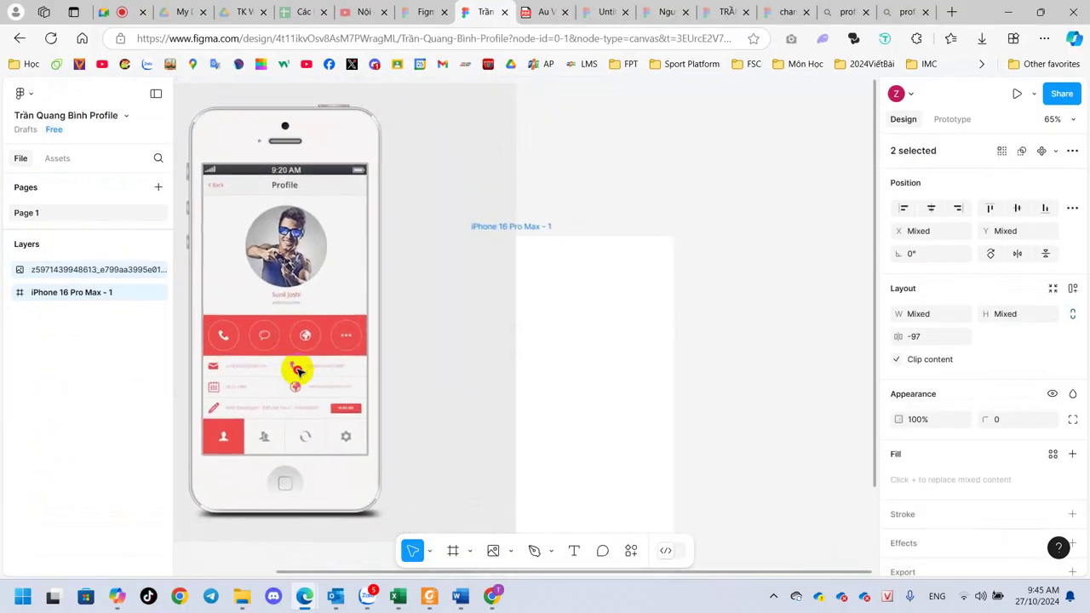
# Move the empty iPhone 16 Pro Max frame up beside the reference mockup image
pyautogui.click(735, 283)
pyautogui.click(630, 283)
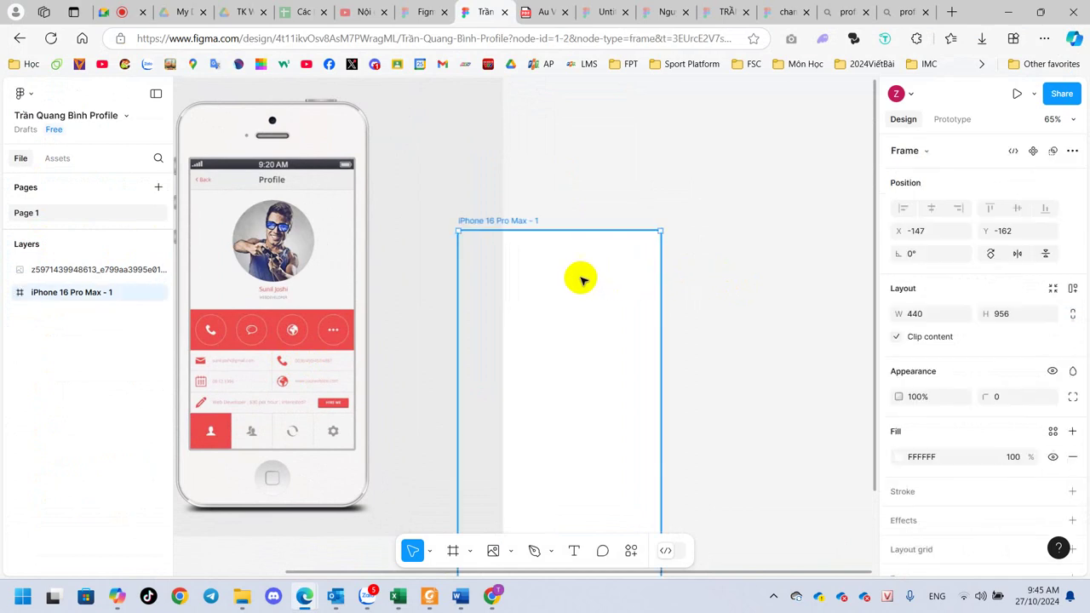
pyautogui.moveTo(596, 245); pyautogui.dragTo(652, 137)
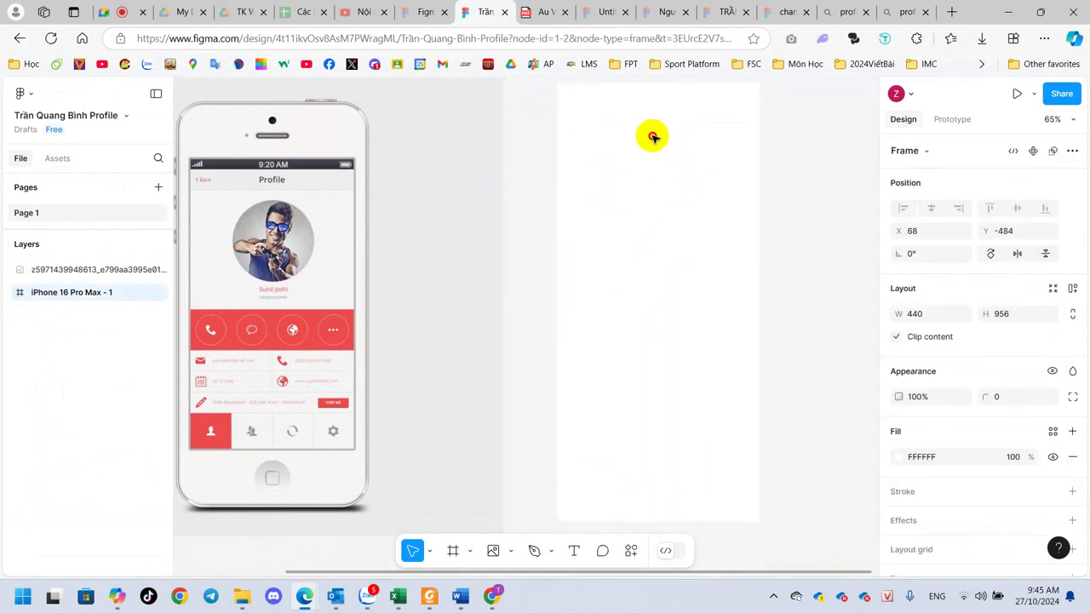
pyautogui.moveTo(652, 139); pyautogui.dragTo(652, 142)
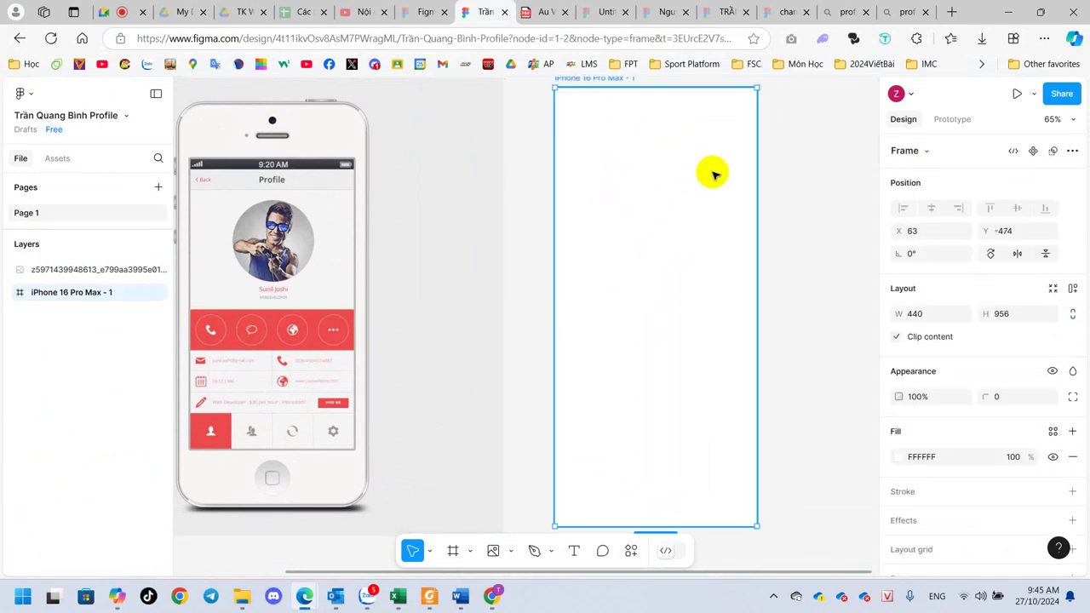
pyautogui.click(800, 246)
pyautogui.click(326, 252)
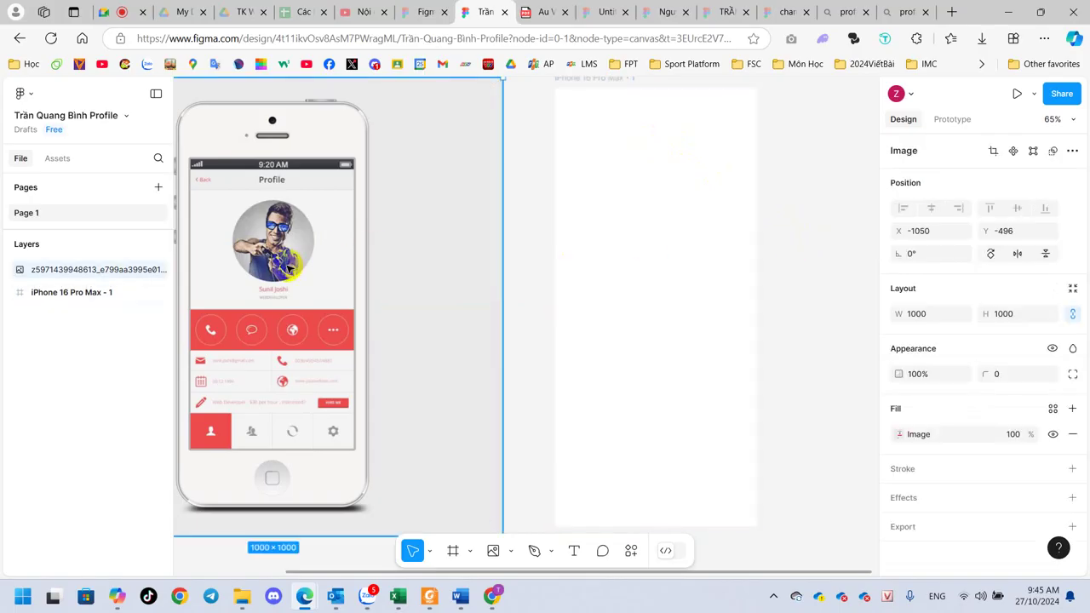
pyautogui.click(691, 273)
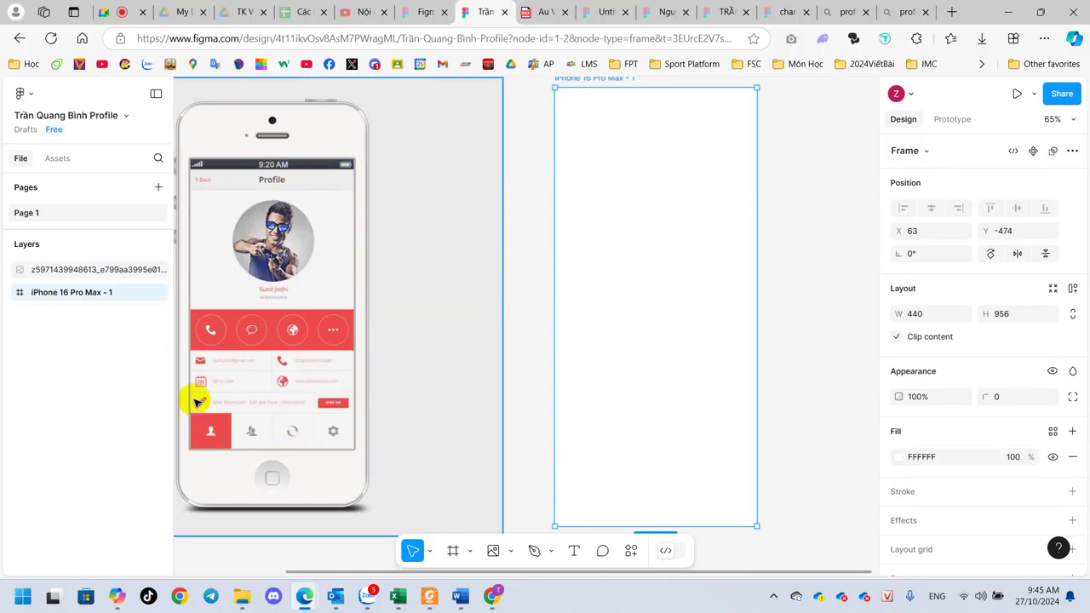
# Draw a 440×58 rectangle spanning the top of the iPhone frame
pyautogui.click(511, 552)
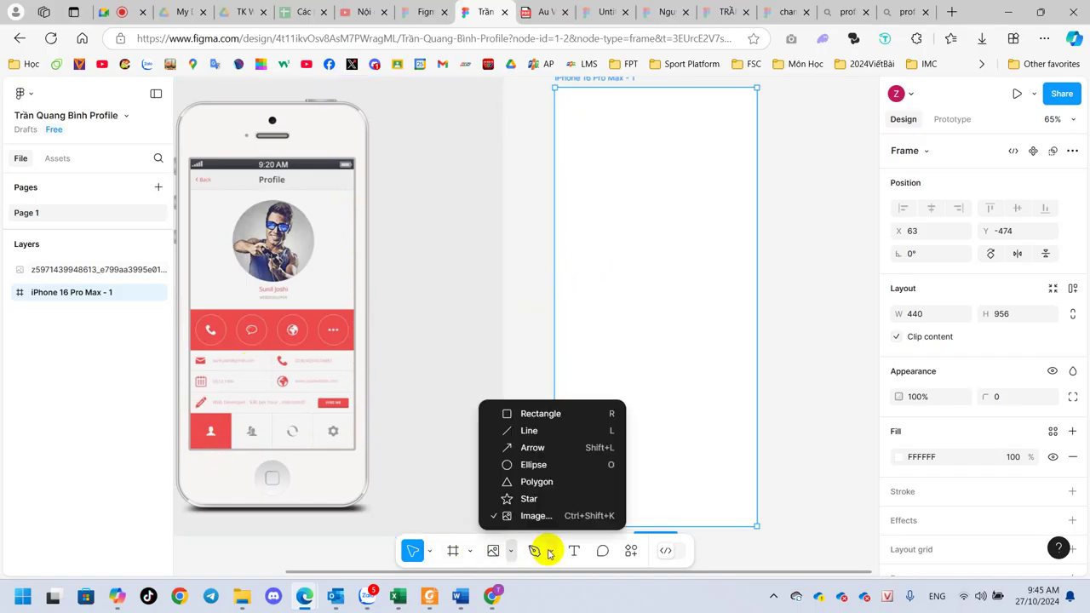
pyautogui.click(528, 414)
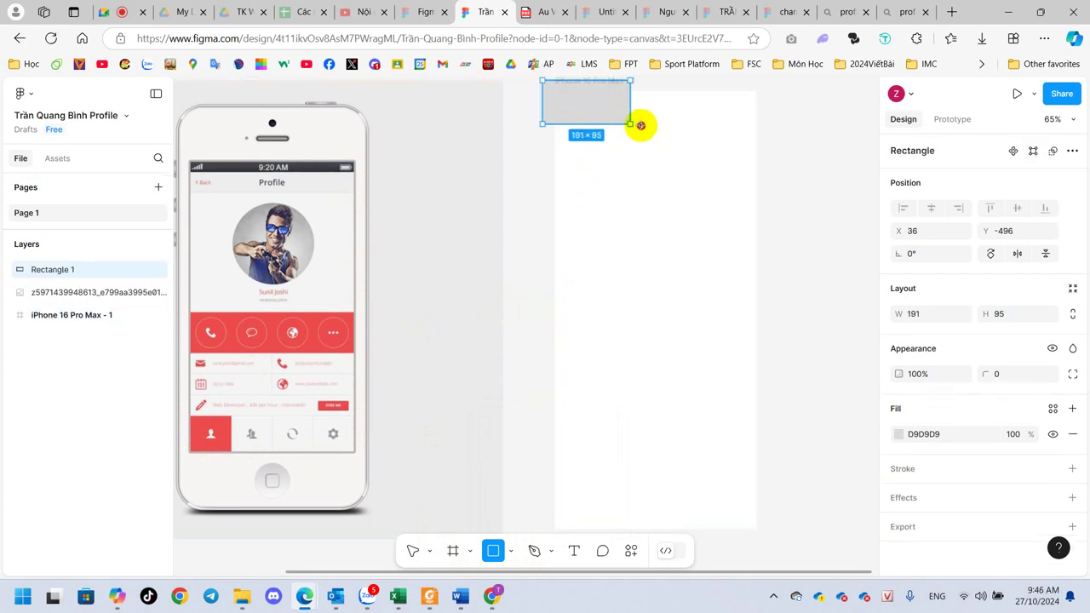
pyautogui.moveTo(543, 80)
pyautogui.mouseDown()
pyautogui.moveTo(655, 126)
pyautogui.moveTo(676, 169)
pyautogui.mouseUp()
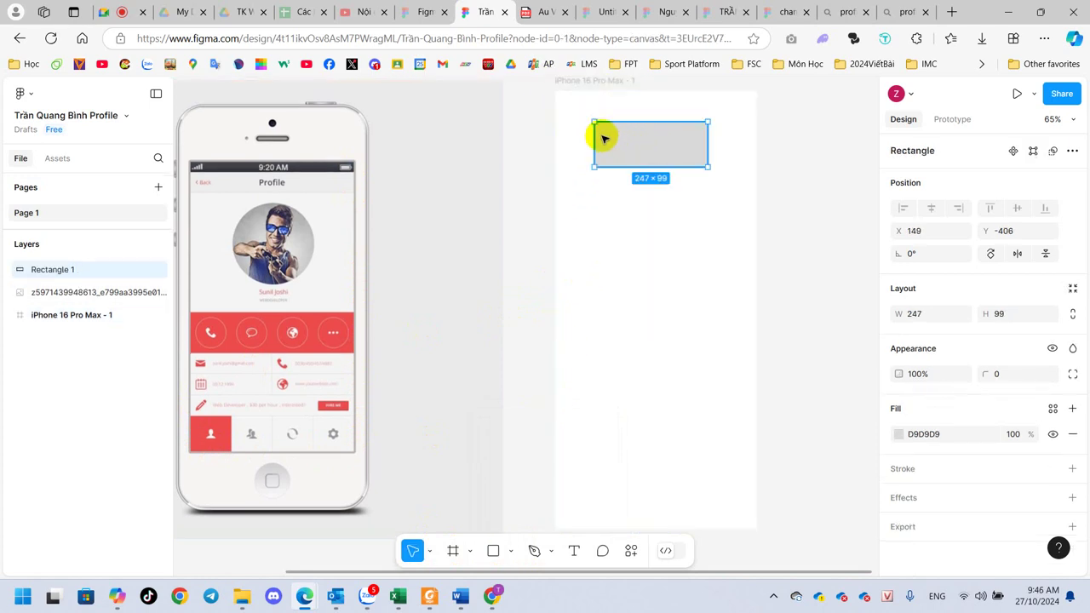
pyautogui.moveTo(595, 121); pyautogui.dragTo(554, 90)
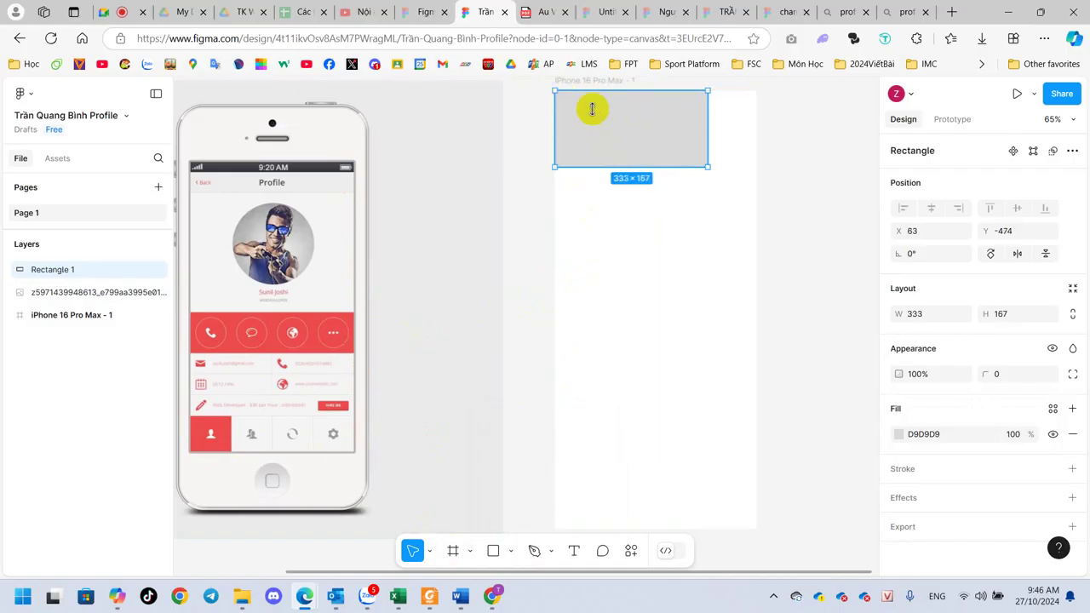
pyautogui.moveTo(708, 167)
pyautogui.mouseDown()
pyautogui.moveTo(757, 130)
pyautogui.moveTo(754, 115)
pyautogui.mouseUp()
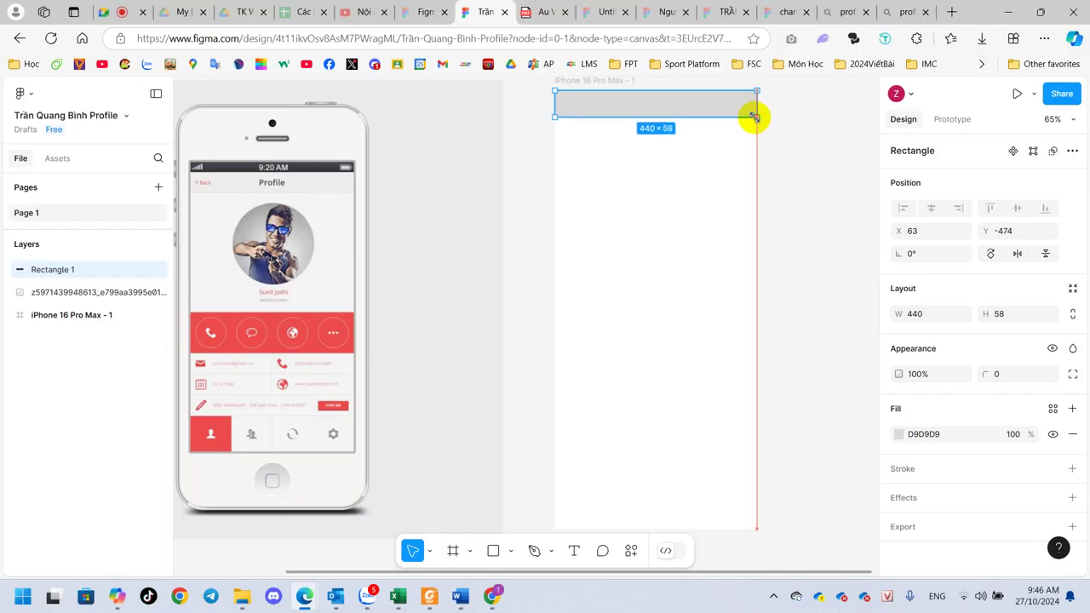
pyautogui.moveTo(754, 115); pyautogui.dragTo(756, 117)
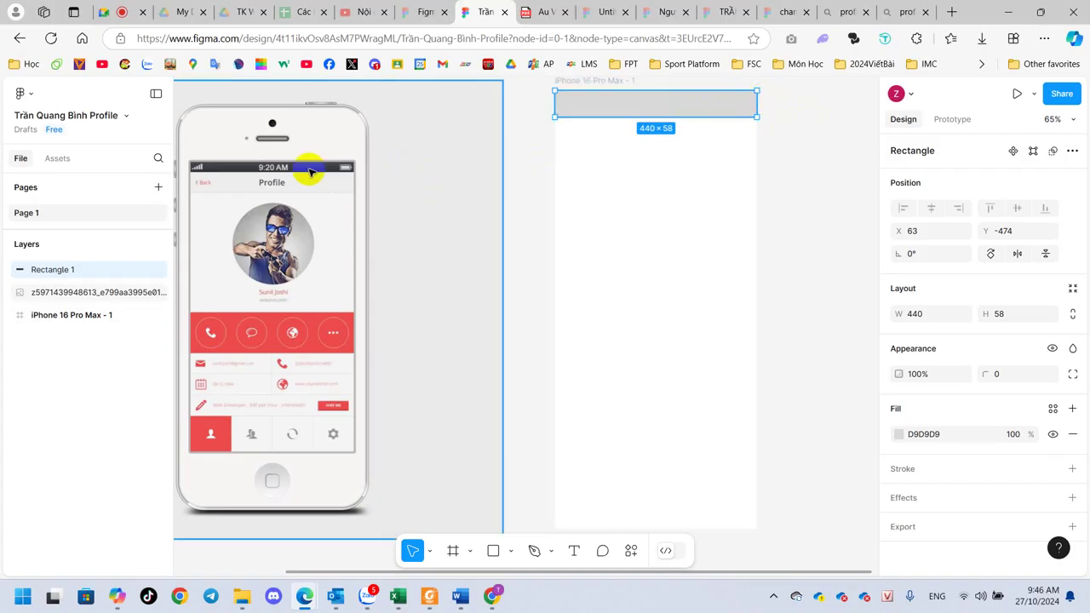
# Fill the top bar rectangle black (000000)
pyautogui.click(898, 434)
pyautogui.click(805, 358)
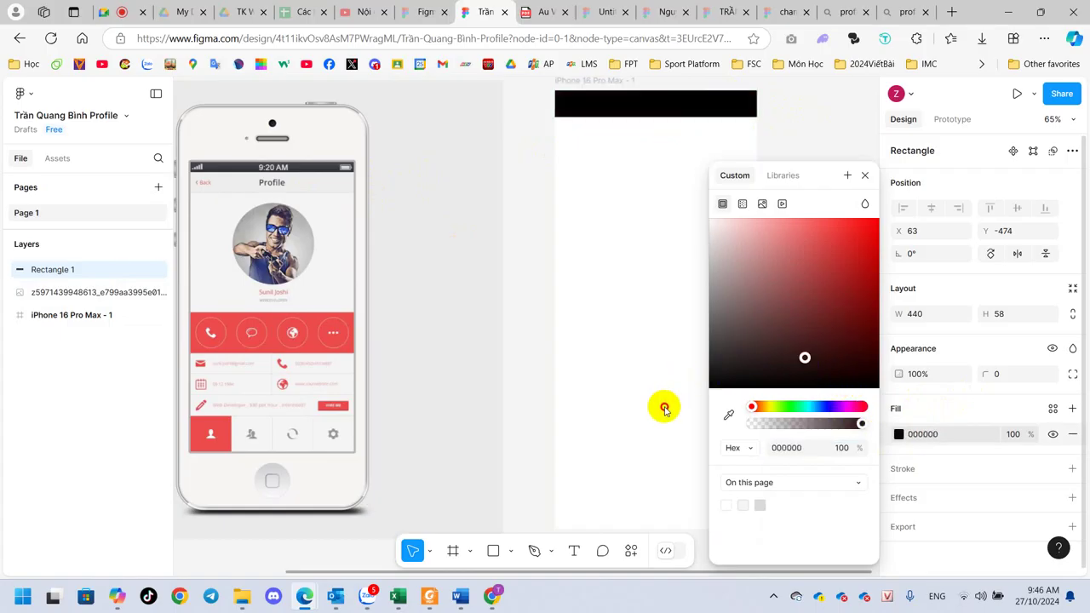
pyautogui.moveTo(664, 409); pyautogui.dragTo(708, 389)
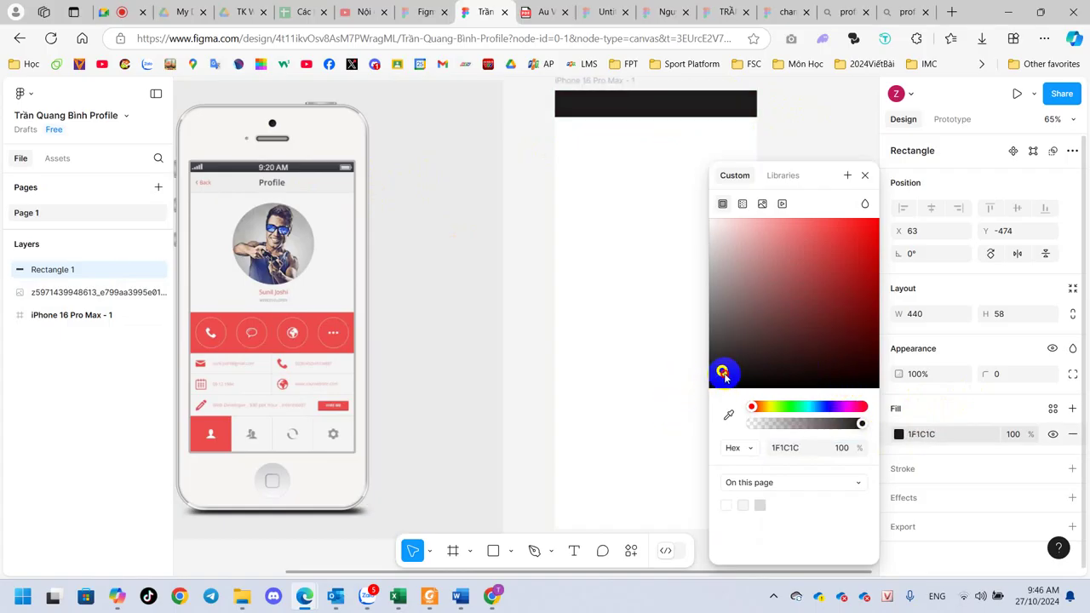
pyautogui.click(804, 123)
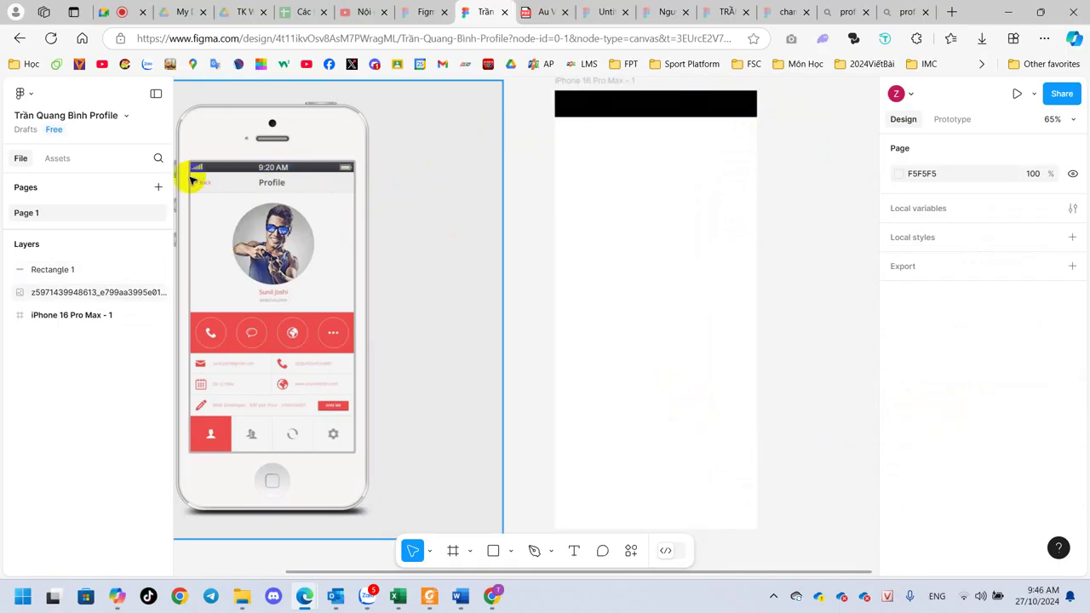
# Run the Akar Icons by Iconduck plugin from the main menu's Plugins list
pyautogui.click(23, 94)
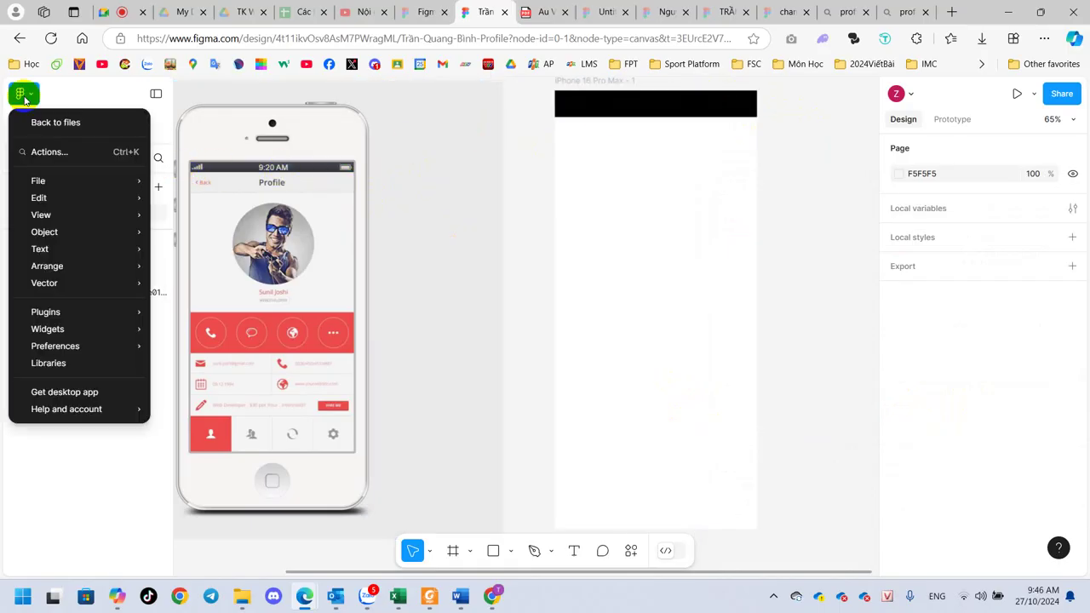
pyautogui.click(40, 199)
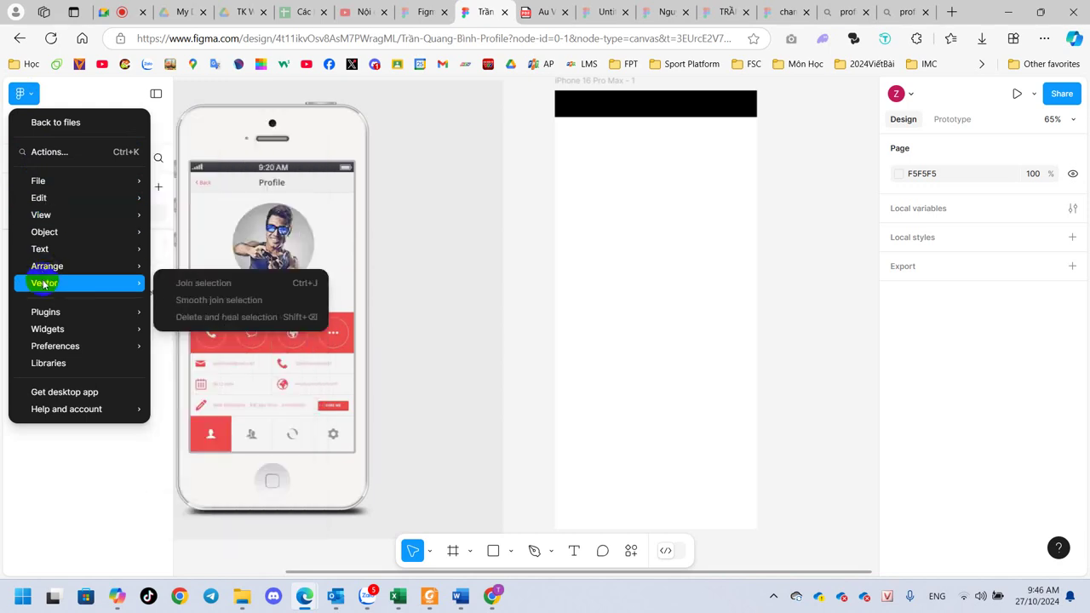
pyautogui.moveTo(46, 311)
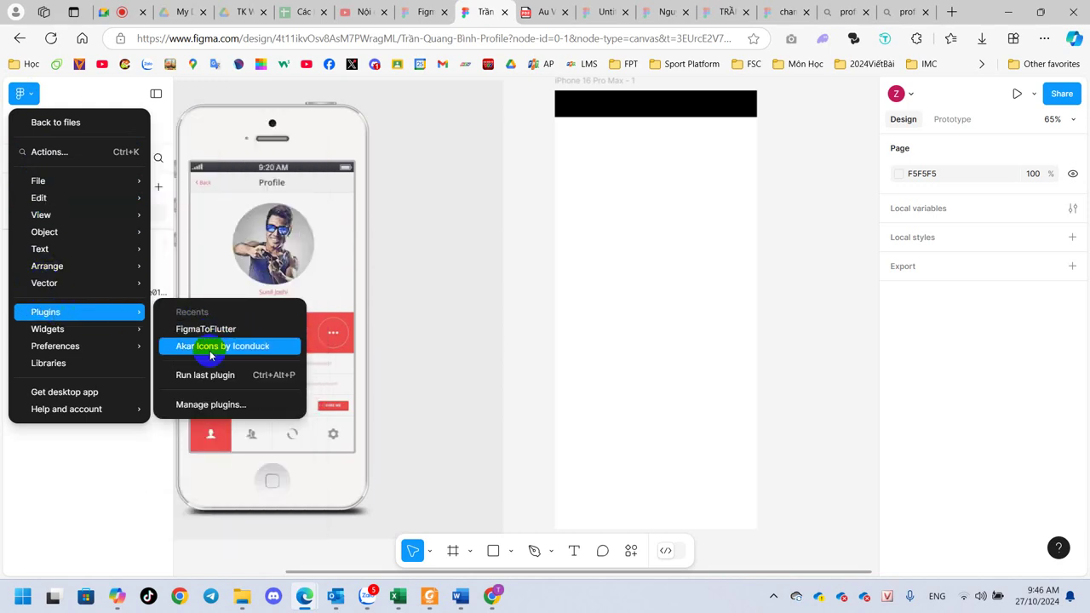
pyautogui.click(207, 349)
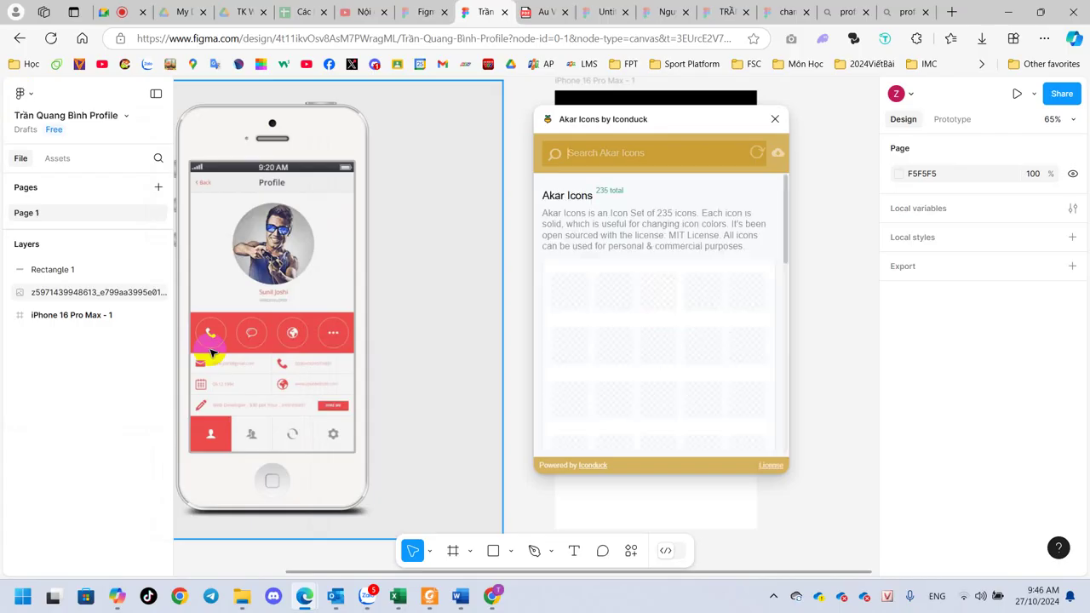
# Find the wifi icon in the Akar list and insert it as a 92.15×64.5 group
pyautogui.scroll(-1, 658, 371)
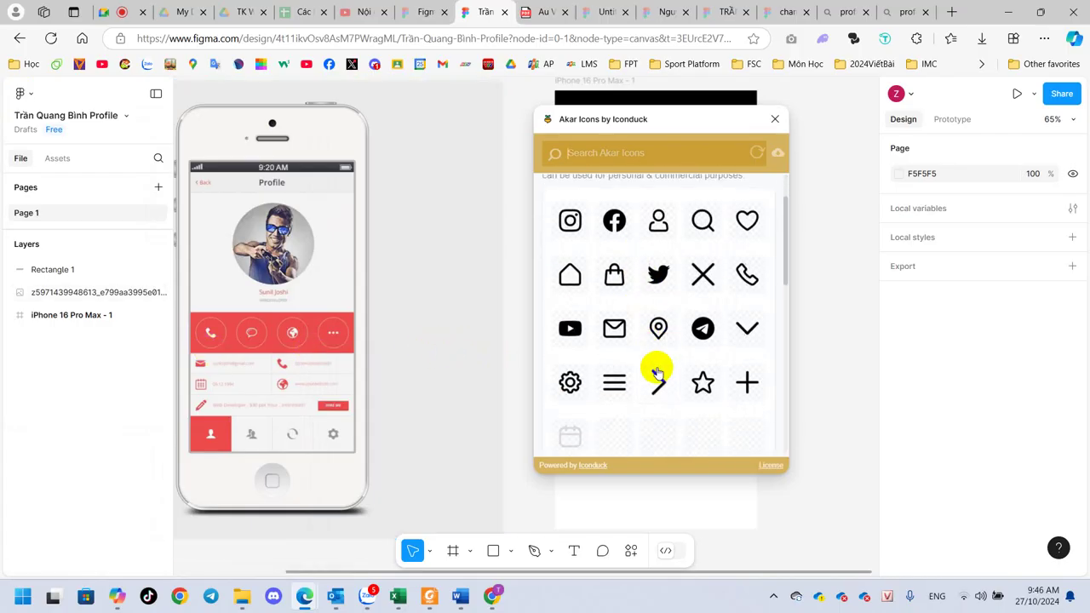
pyautogui.scroll(-2, 658, 371)
pyautogui.scroll(-2, 657, 373)
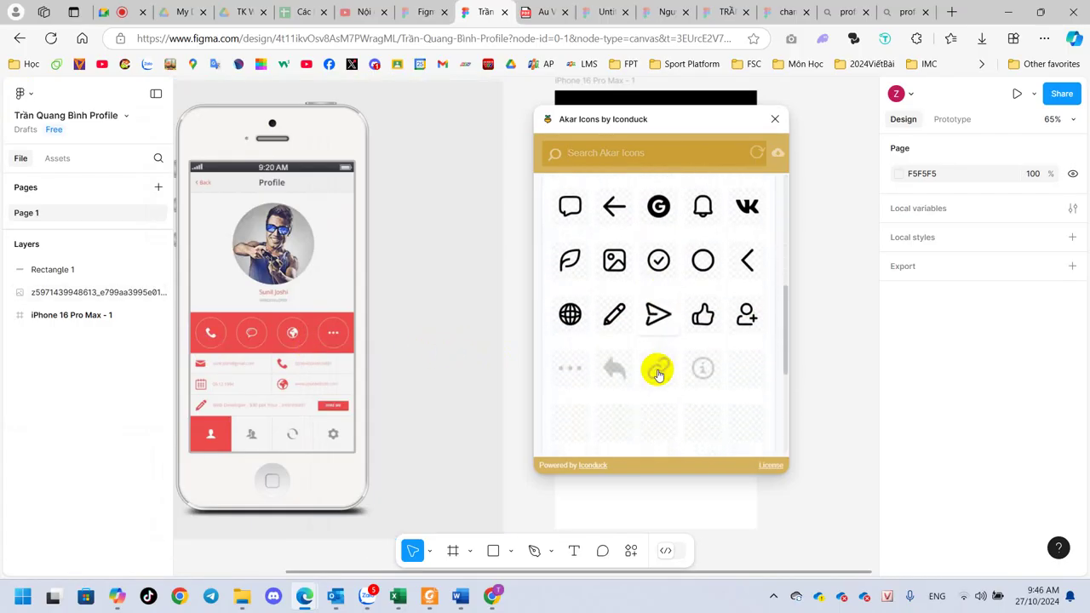
pyautogui.scroll(-1, 657, 373)
pyautogui.scroll(-3, 657, 373)
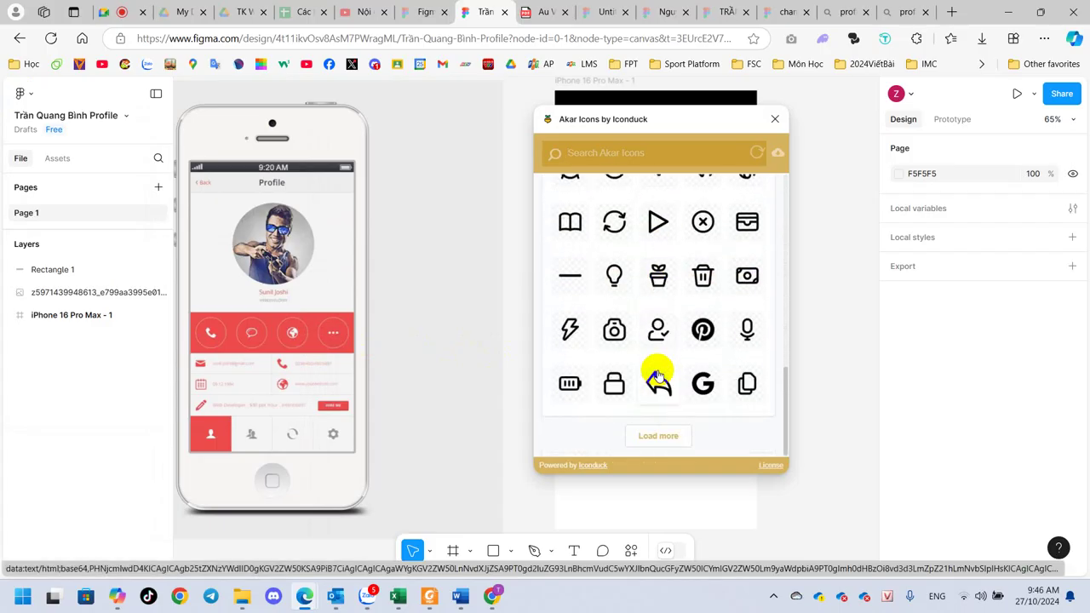
pyautogui.scroll(3, 657, 375)
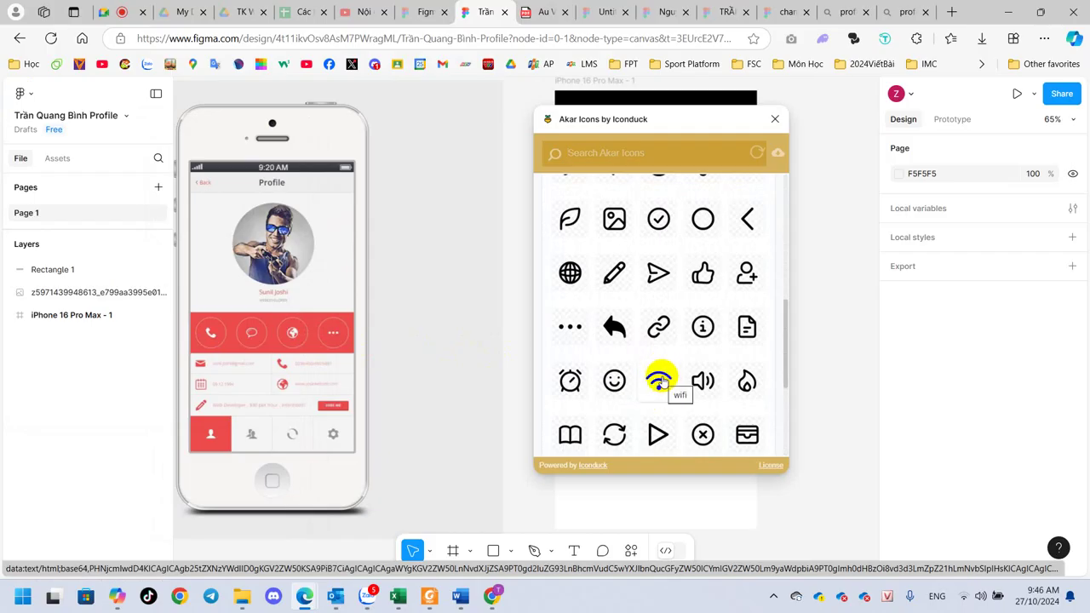
pyautogui.click(660, 381)
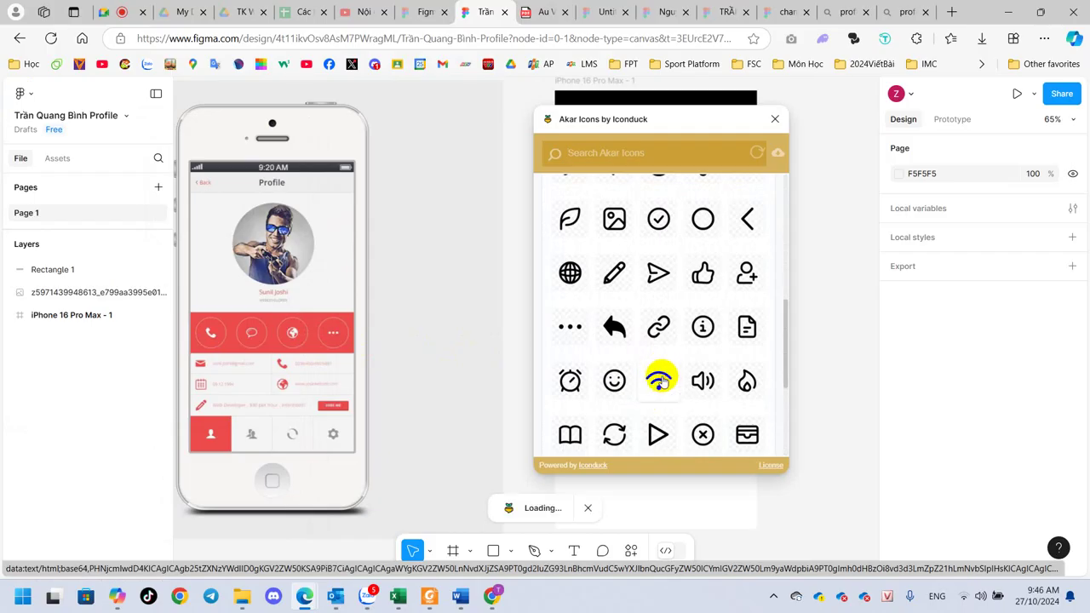
# Give the wifi icon a white FFFFFF stroke and place it at X 19, Y 49 in the bar
pyautogui.click(776, 118)
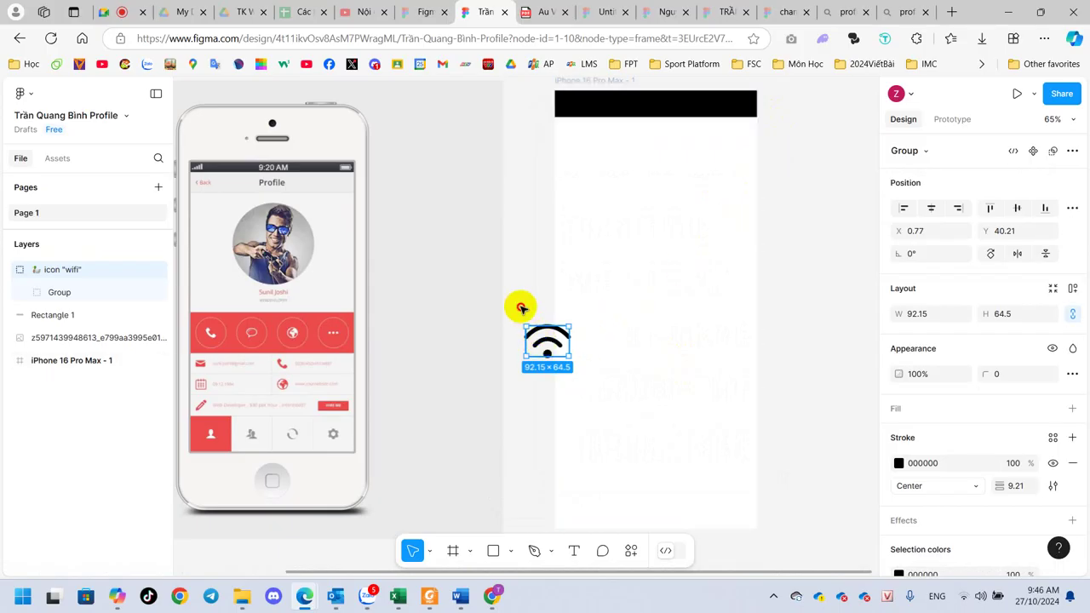
pyautogui.moveTo(545, 341); pyautogui.dragTo(583, 129)
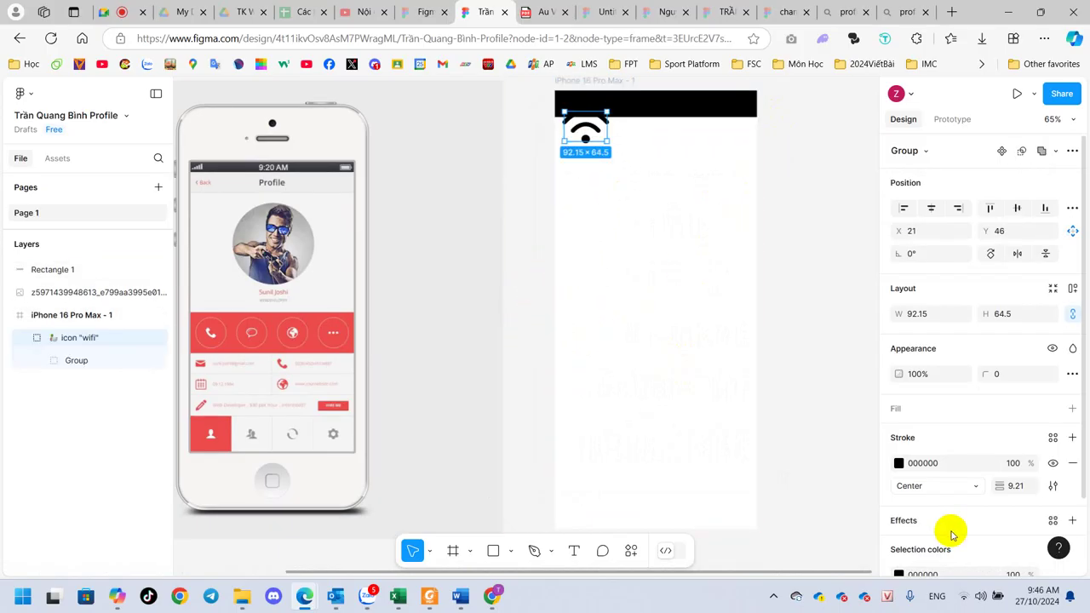
pyautogui.click(900, 463)
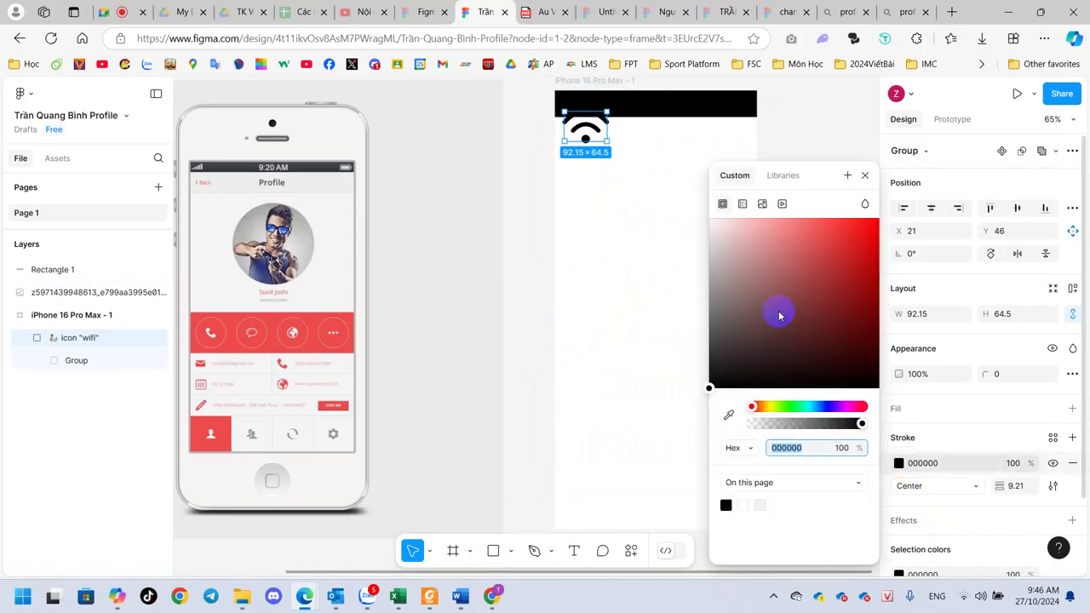
pyautogui.moveTo(735, 231); pyautogui.dragTo(697, 207)
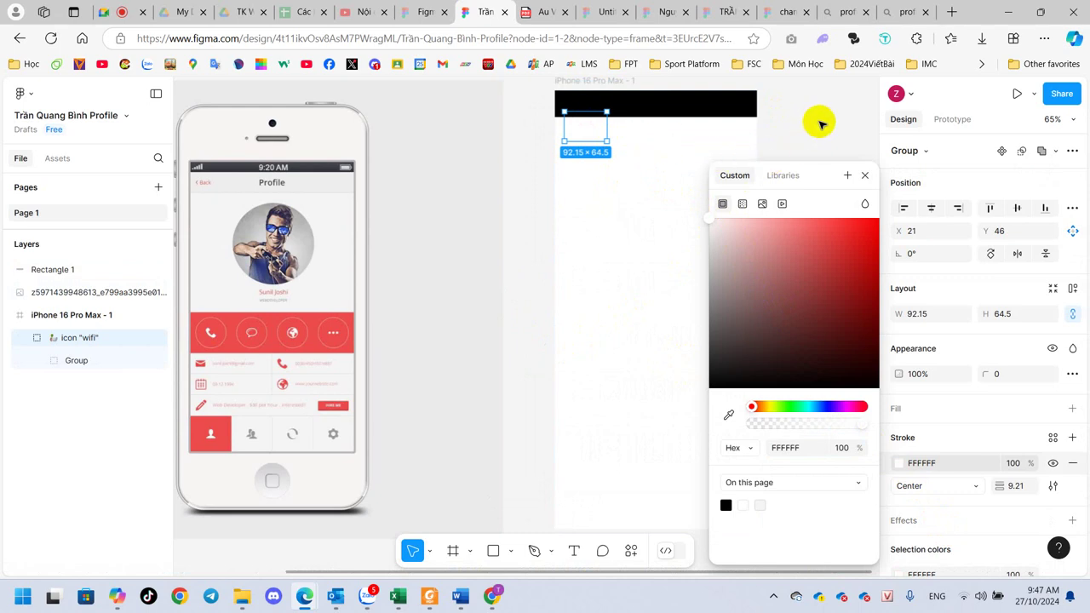
pyautogui.click(820, 124)
pyautogui.click(585, 130)
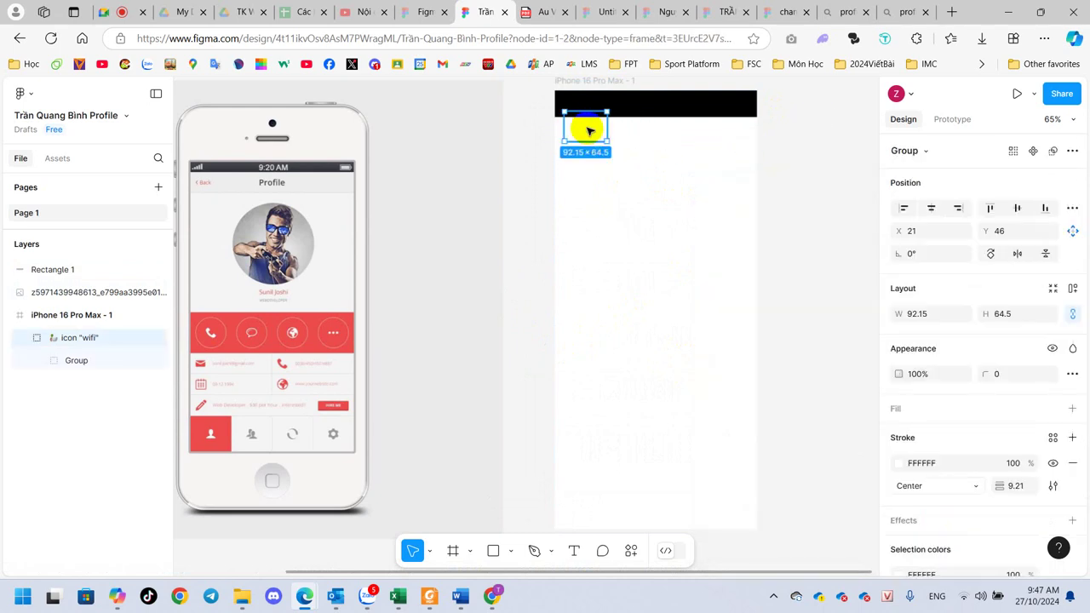
pyautogui.moveTo(587, 128)
pyautogui.mouseDown()
pyautogui.moveTo(587, 118)
pyautogui.moveTo(590, 132)
pyautogui.mouseUp()
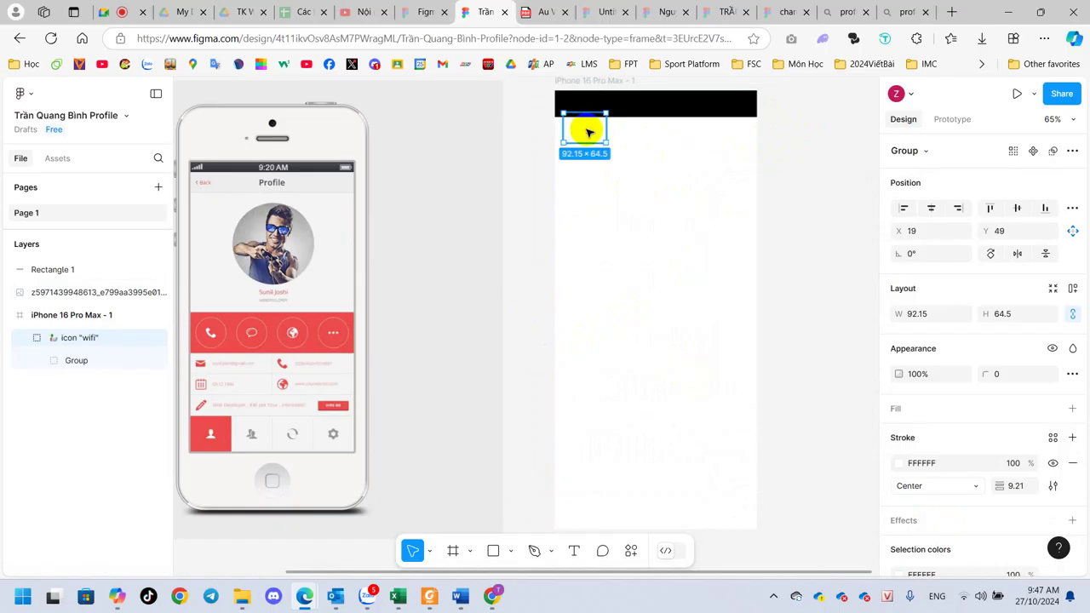
# Nudge the wifi icon higher and bring it in front of the black bar
pyautogui.scroll(1, 588, 129)
pyautogui.scroll(1, 589, 128)
pyautogui.scroll(3, 613, 93)
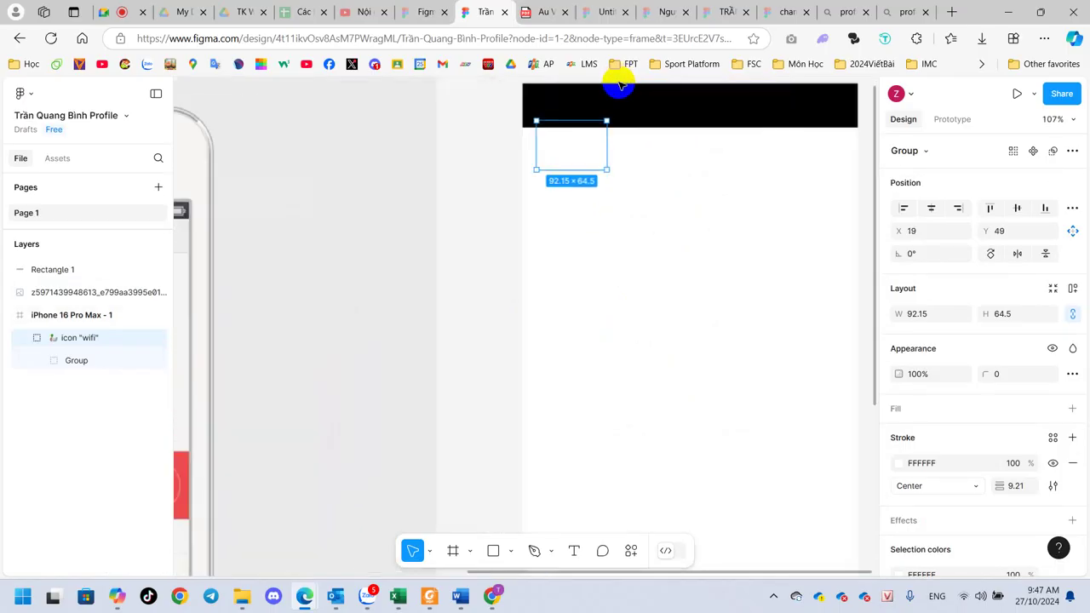
pyautogui.scroll(1, 620, 96)
pyautogui.scroll(3, 620, 94)
pyautogui.scroll(2, 610, 100)
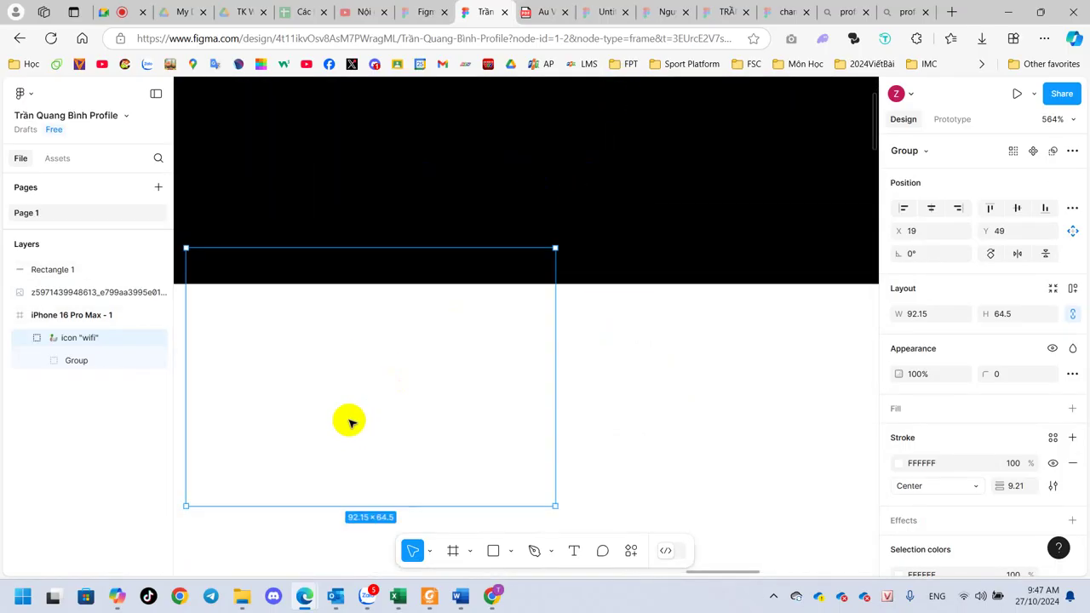
pyautogui.moveTo(355, 373); pyautogui.dragTo(356, 367)
pyautogui.click(360, 343)
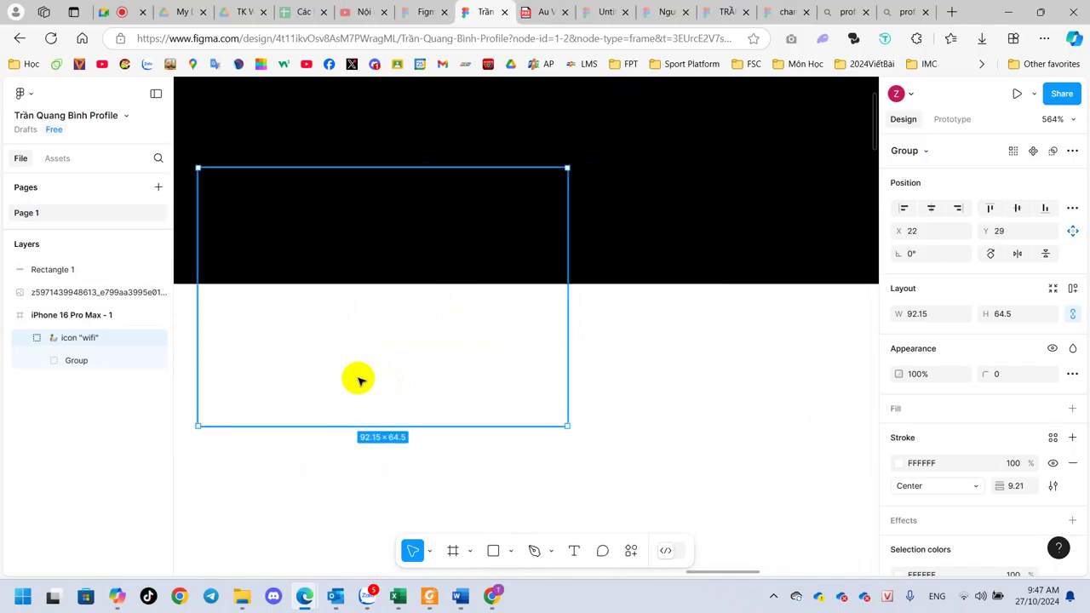
pyautogui.rightClick(359, 380)
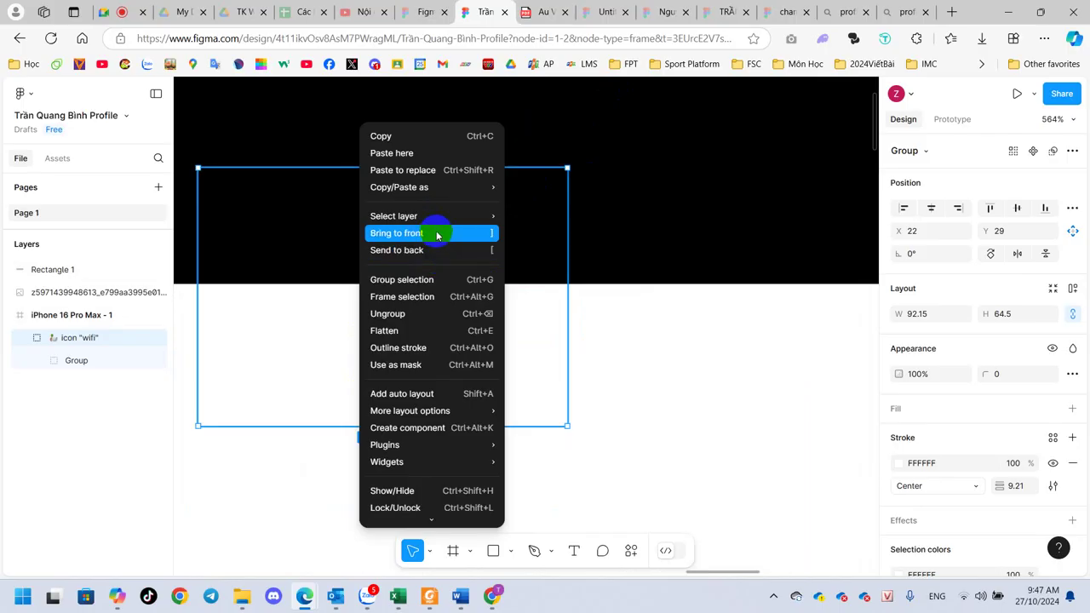
pyautogui.click(437, 235)
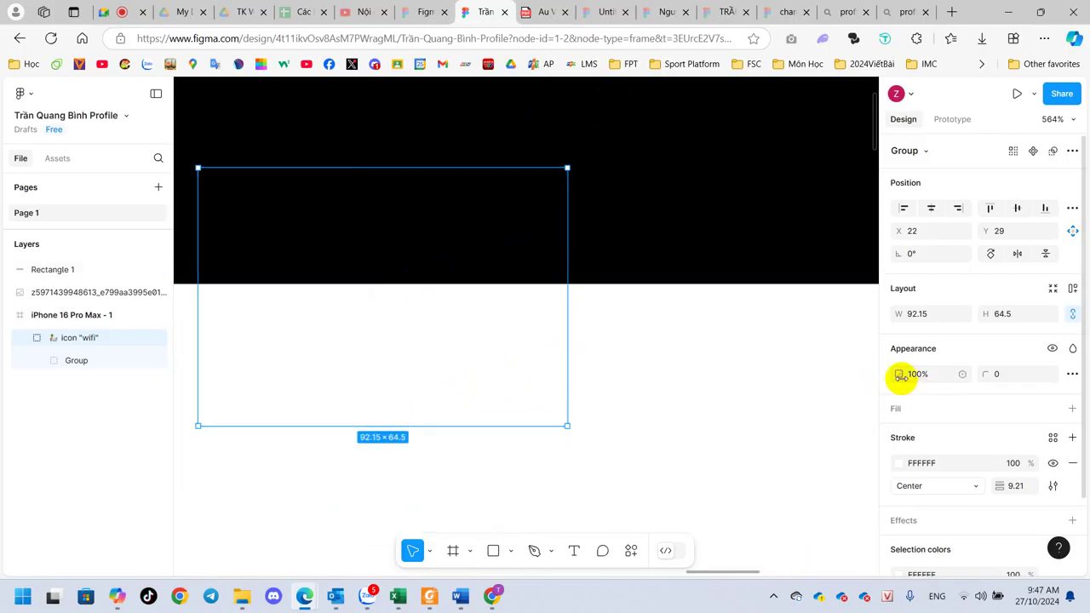
# Recolour the wifi icon's stroke dark navy (1E366E), then reselect the wifi group
pyautogui.click(899, 465)
pyautogui.click(820, 407)
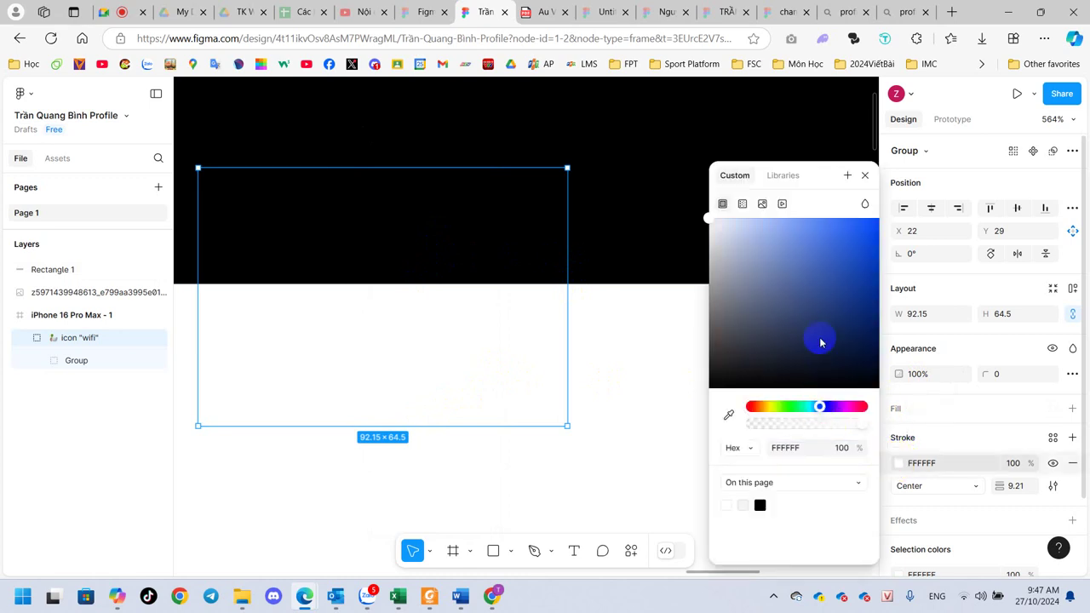
pyautogui.click(832, 314)
pyautogui.click(633, 361)
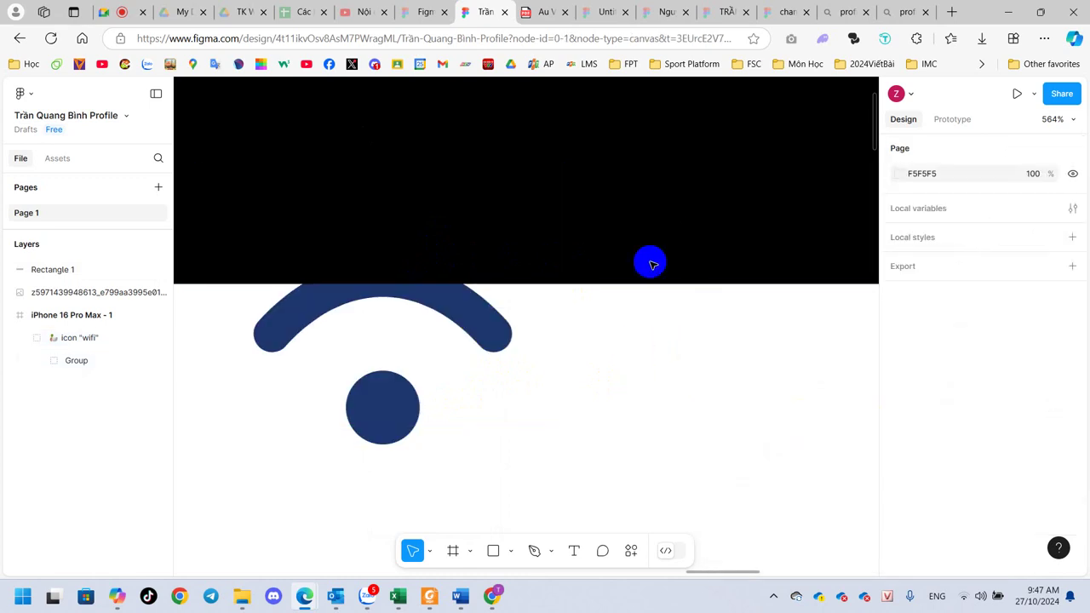
pyautogui.click(670, 209)
pyautogui.click(443, 317)
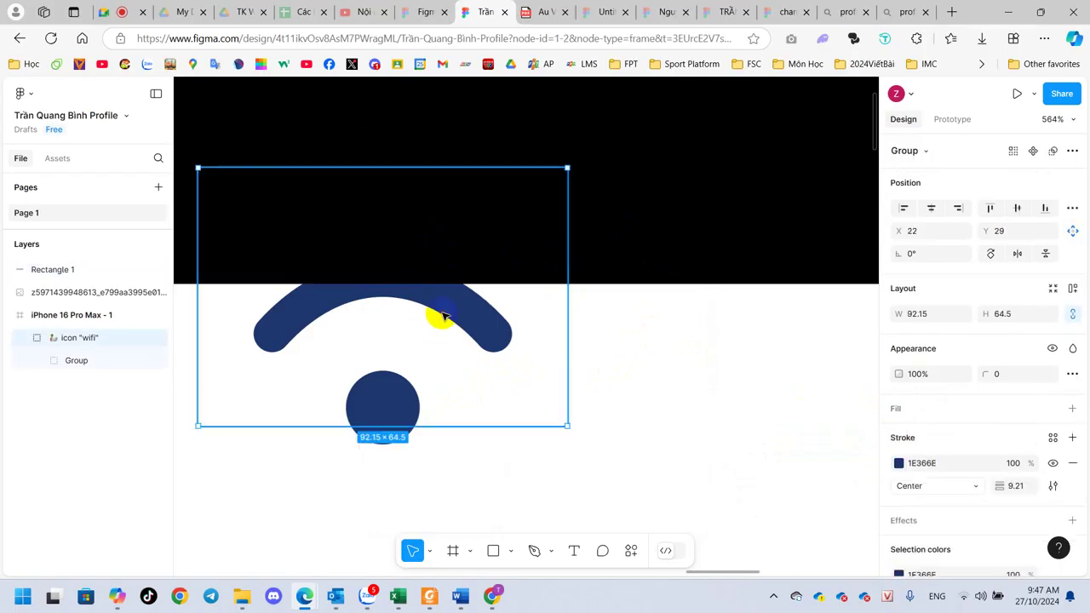
pyautogui.rightClick(443, 317)
# Bring the wifi group forward, move it up, and try sending the rectangle back (undone)
pyautogui.click(463, 313)
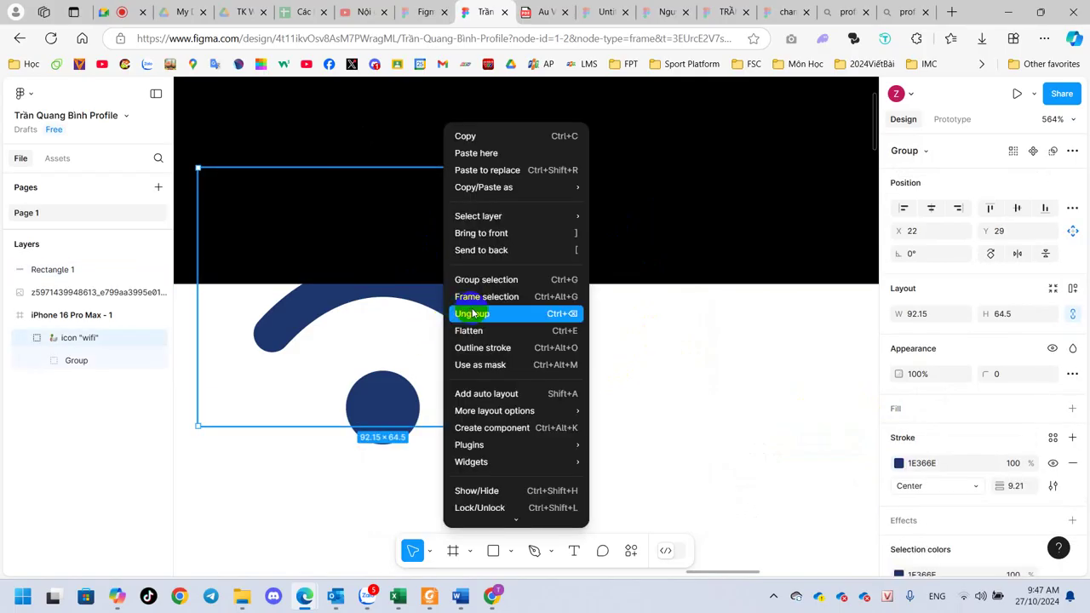
pyautogui.click(497, 235)
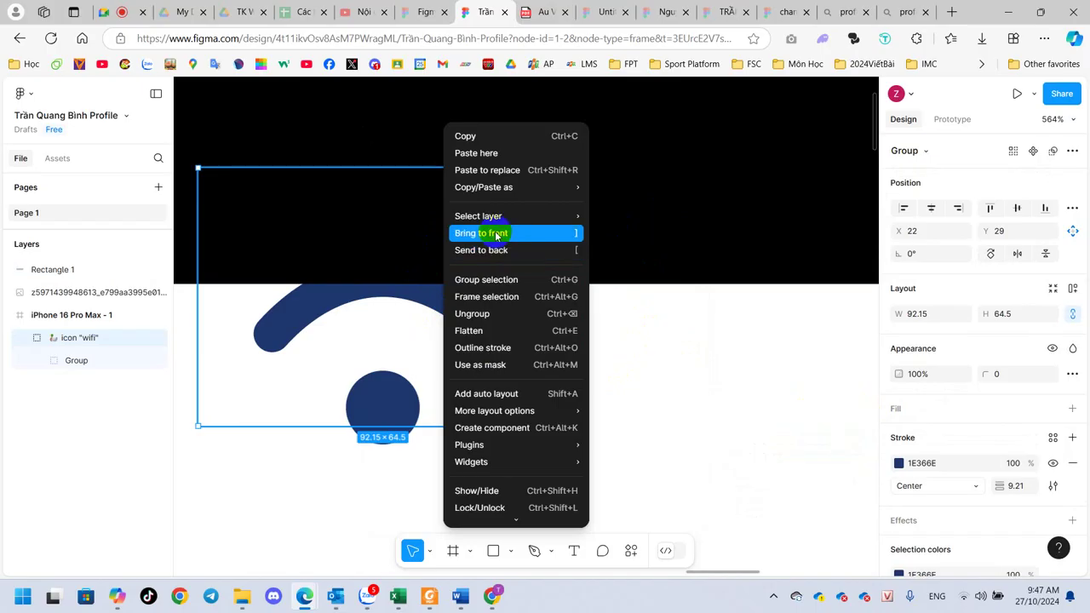
pyautogui.click(497, 235)
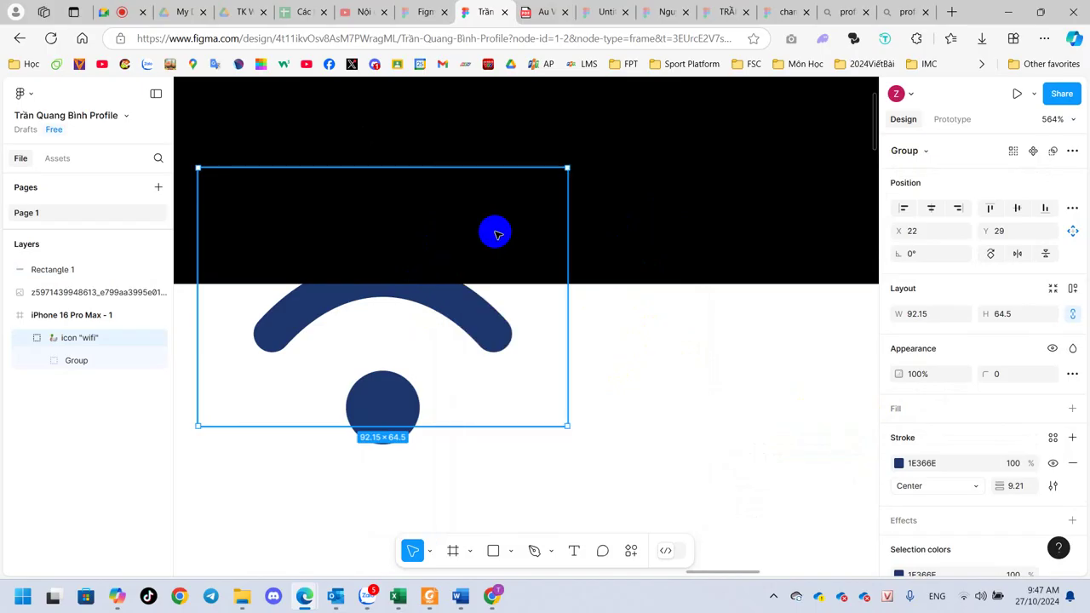
pyautogui.moveTo(468, 294); pyautogui.dragTo(470, 258)
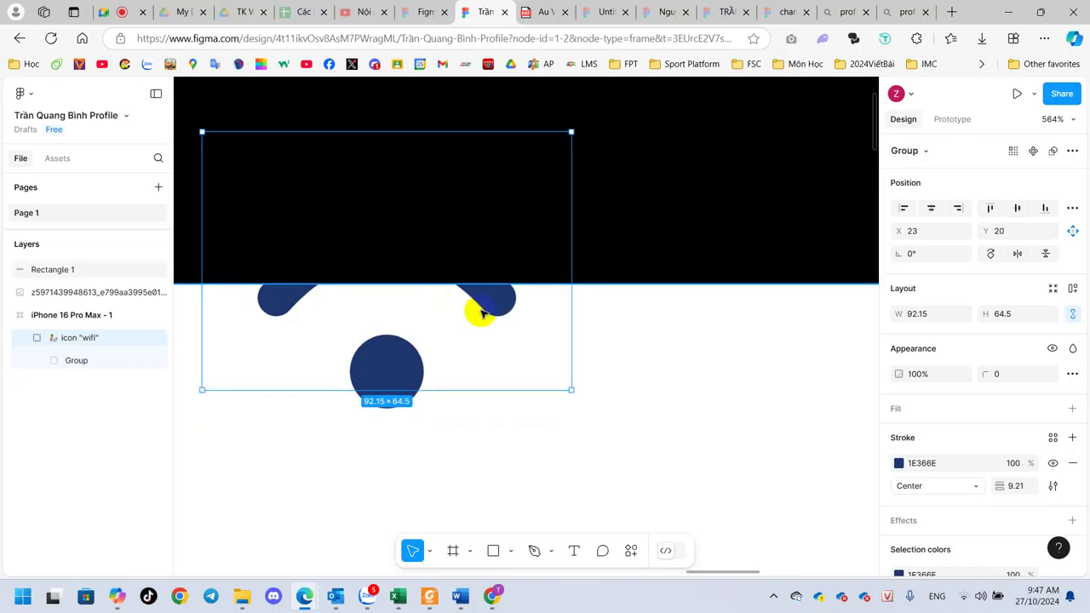
pyautogui.click(703, 204)
pyautogui.rightClick(703, 204)
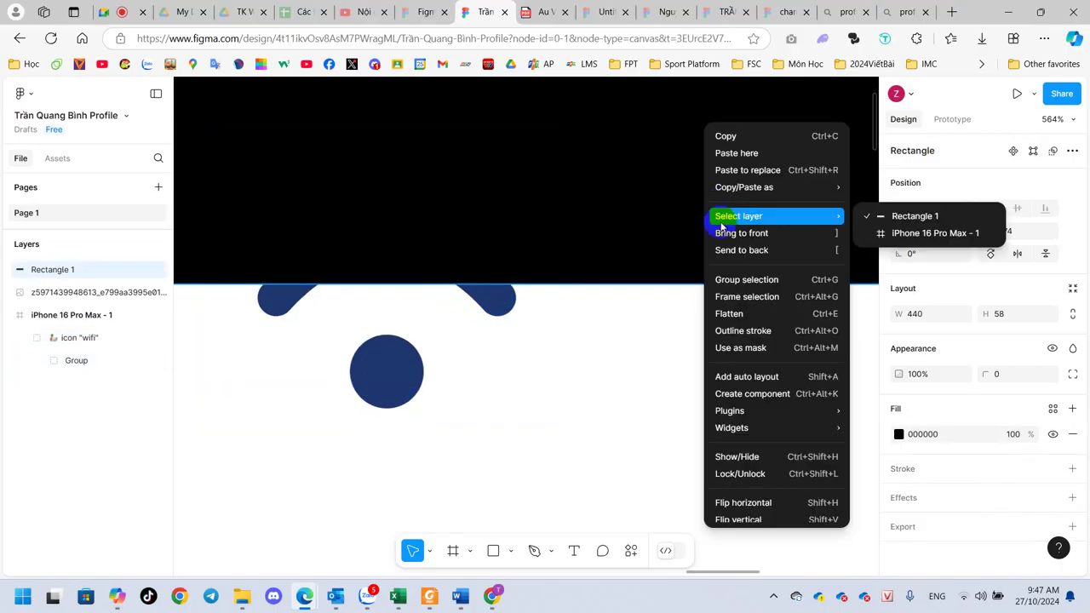
pyautogui.click(805, 251)
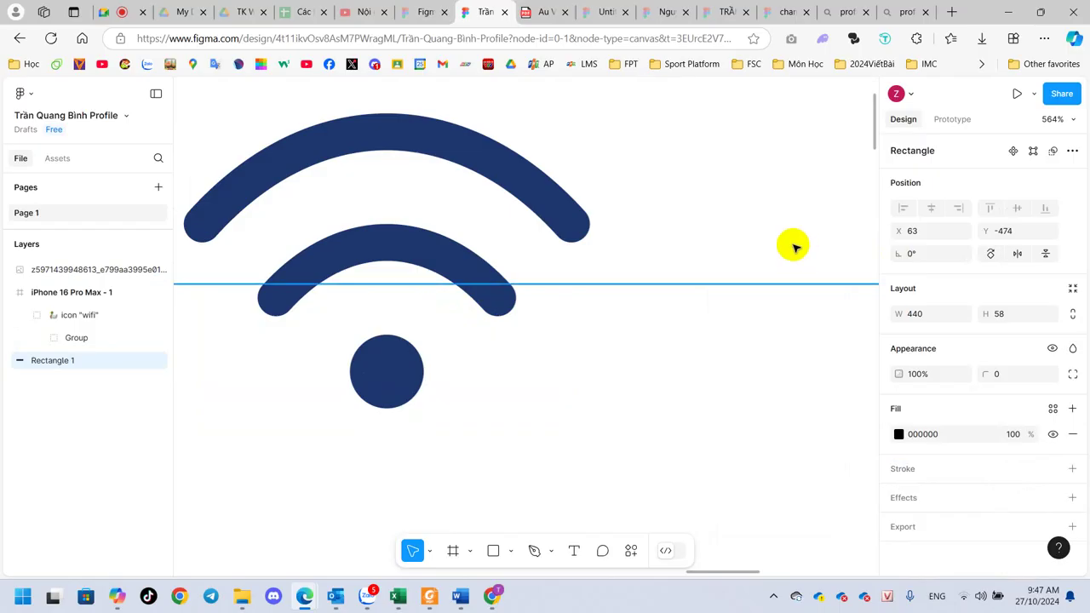
pyautogui.hotkey('ctrl', 'z')
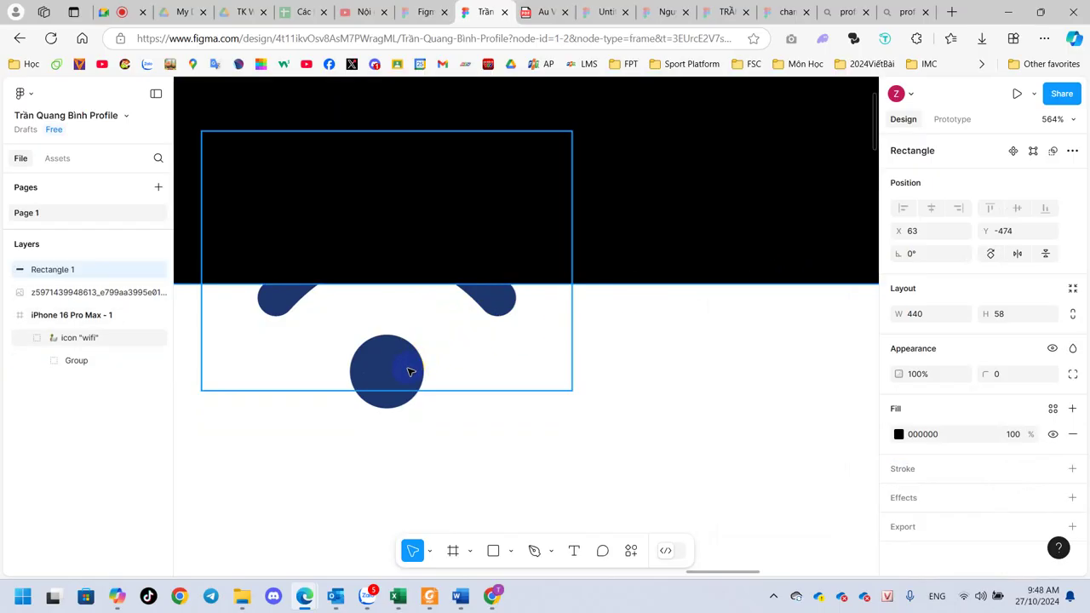
# Repeatedly bring the wifi icon group to the front
pyautogui.click(408, 371)
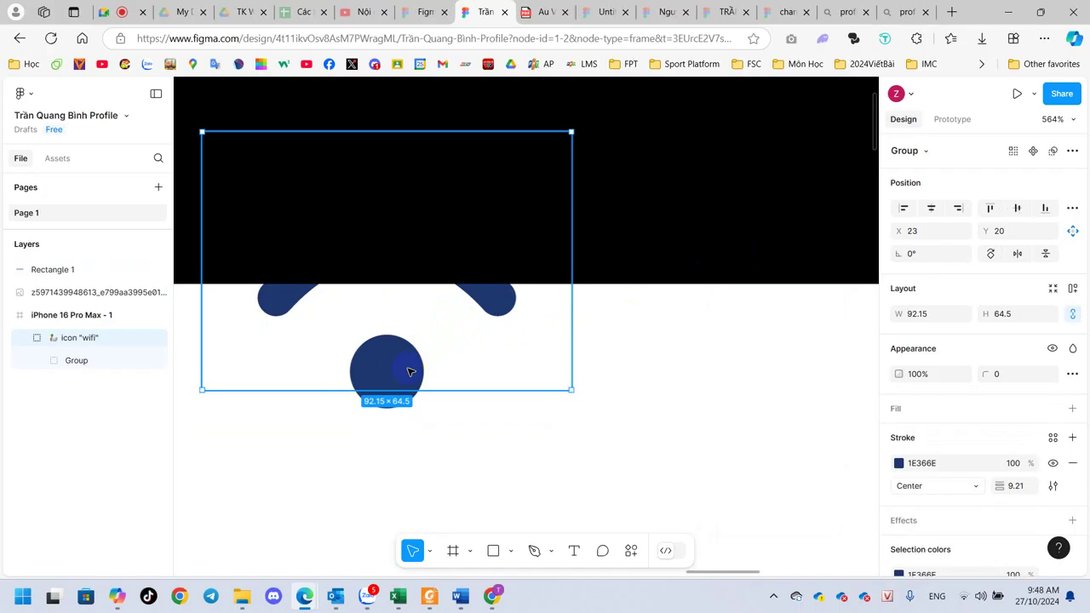
pyautogui.rightClick(409, 372)
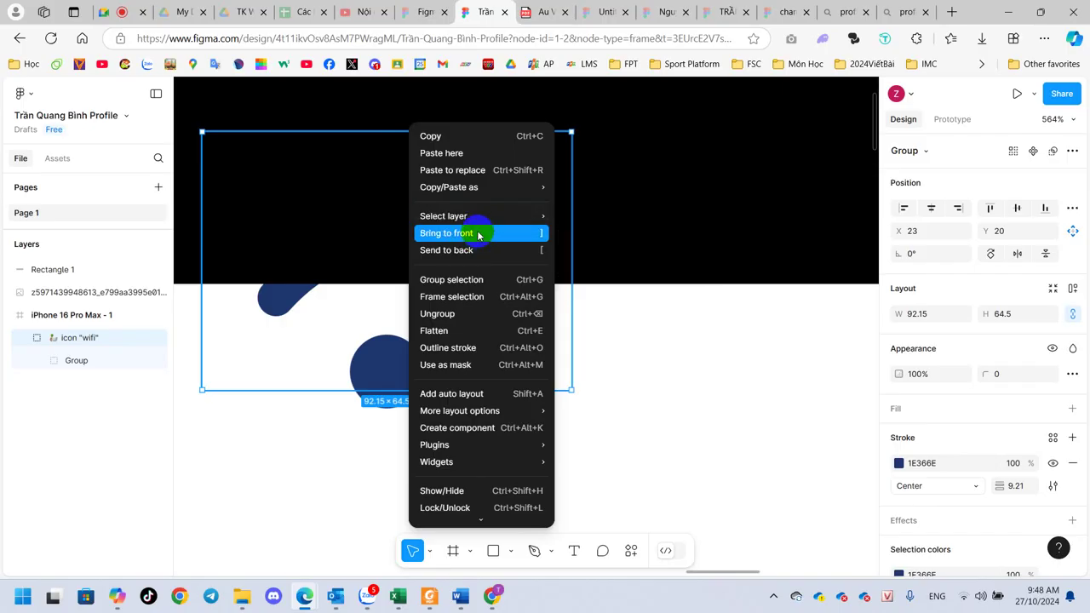
pyautogui.click(479, 233)
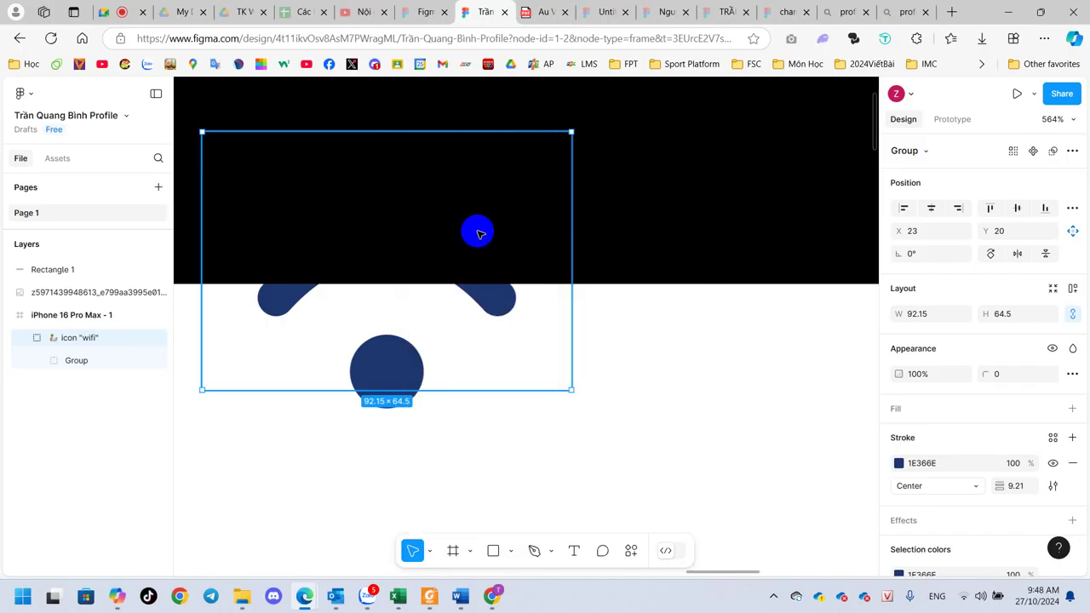
pyautogui.rightClick(485, 298)
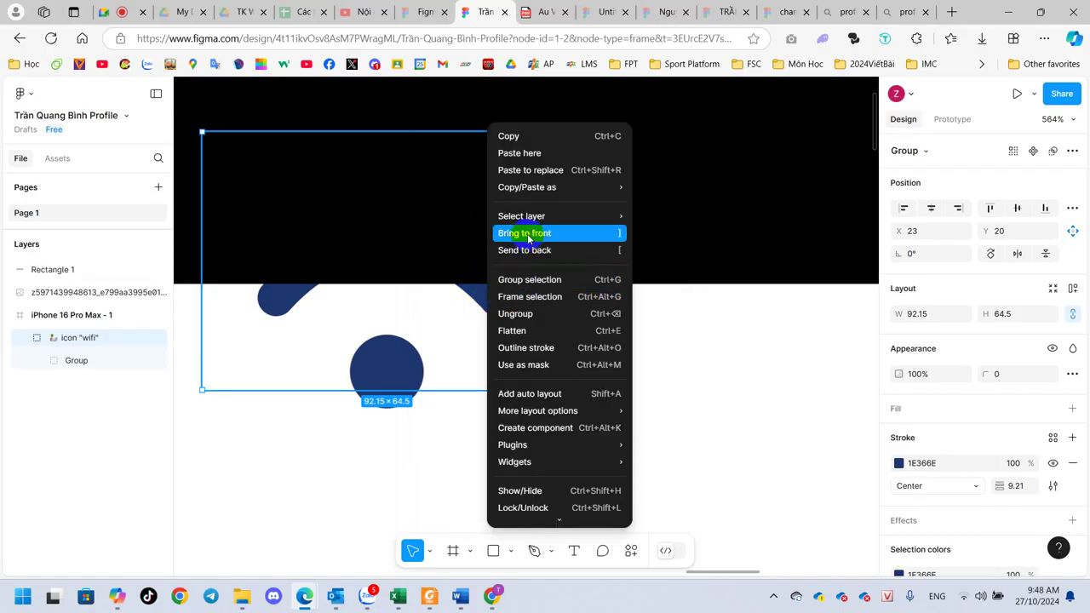
pyautogui.click(528, 236)
pyautogui.rightClick(501, 300)
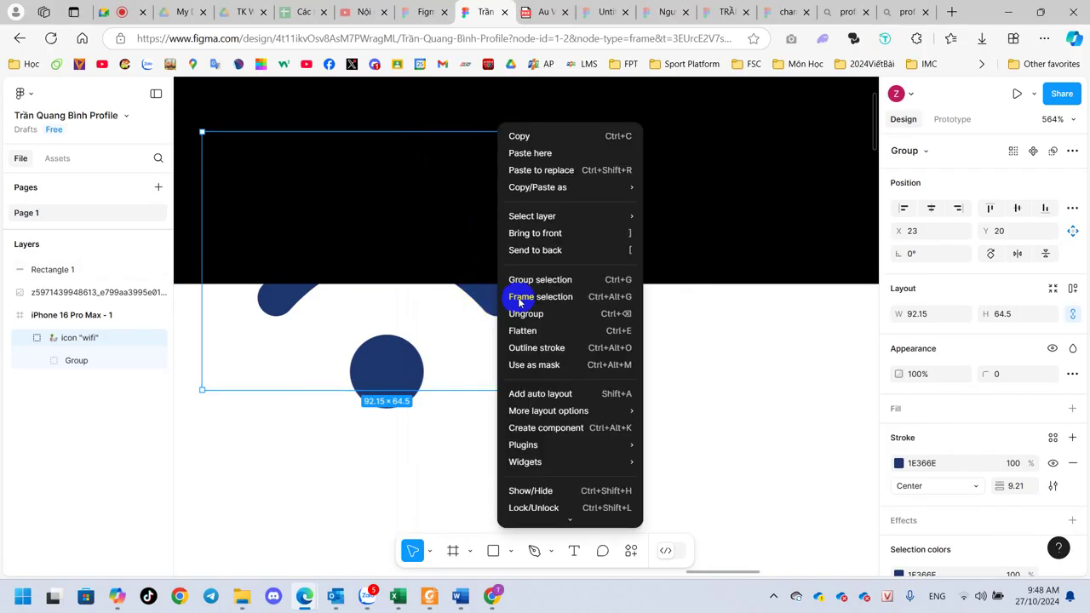
pyautogui.click(559, 233)
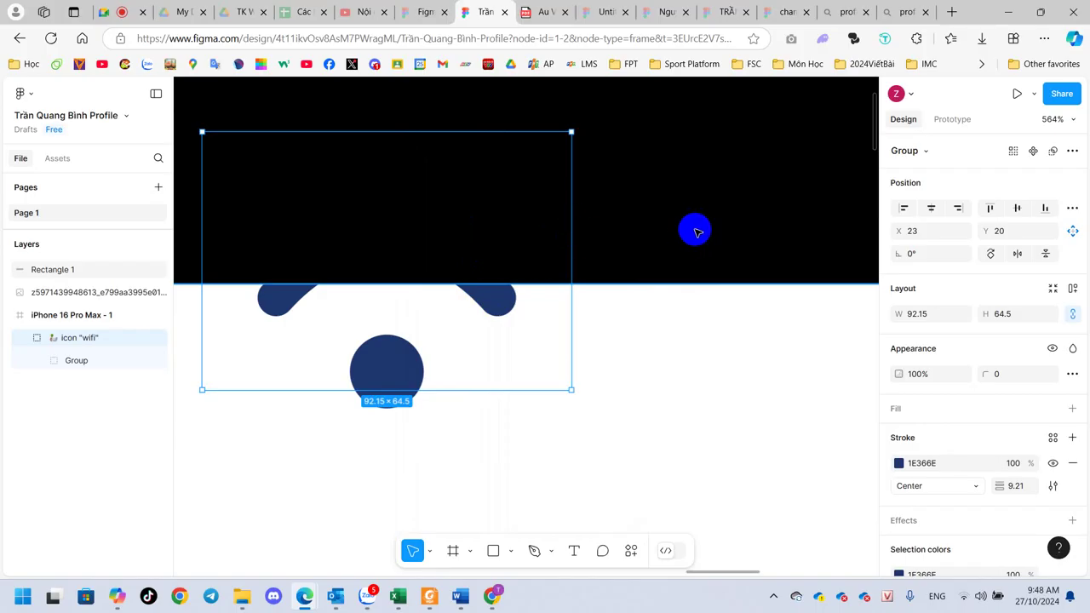
# Send the black rectangle and then the iPhone frame to the back
pyautogui.rightClick(700, 233)
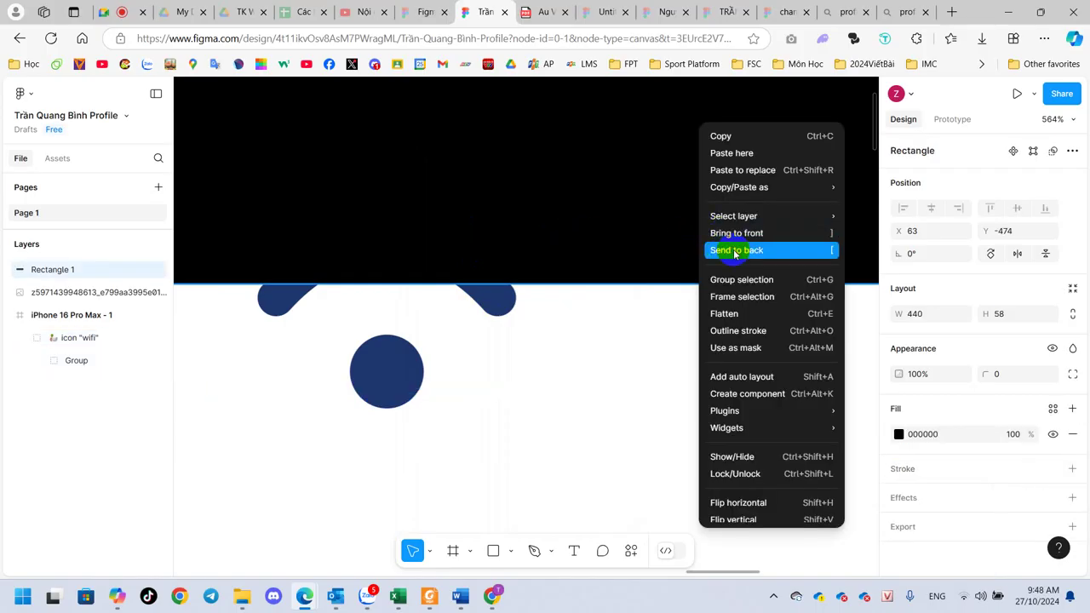
pyautogui.click(731, 249)
pyautogui.click(649, 419)
pyautogui.rightClick(649, 419)
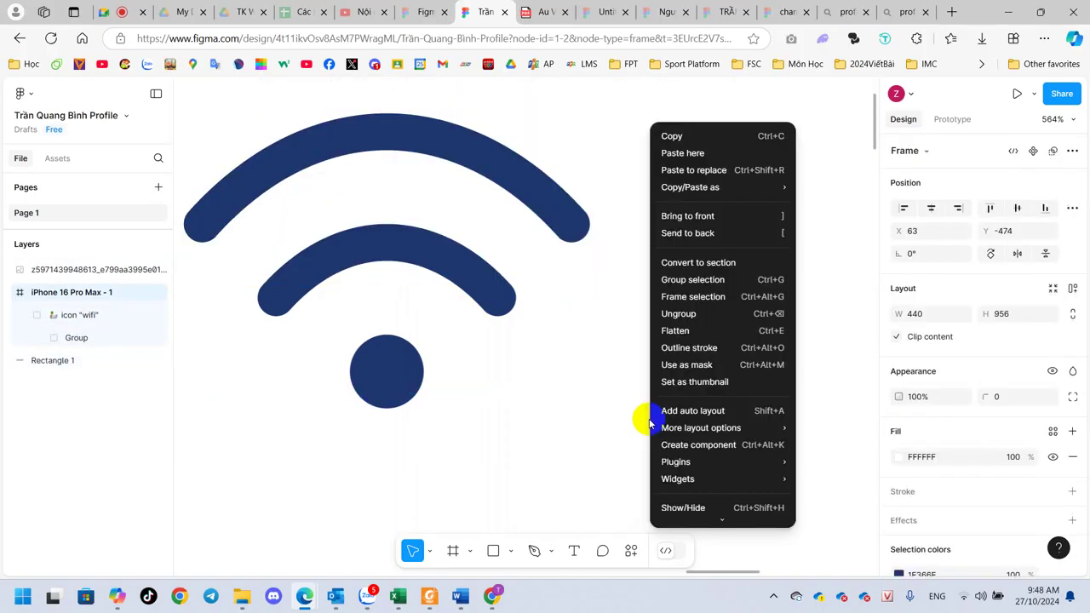
pyautogui.click(725, 233)
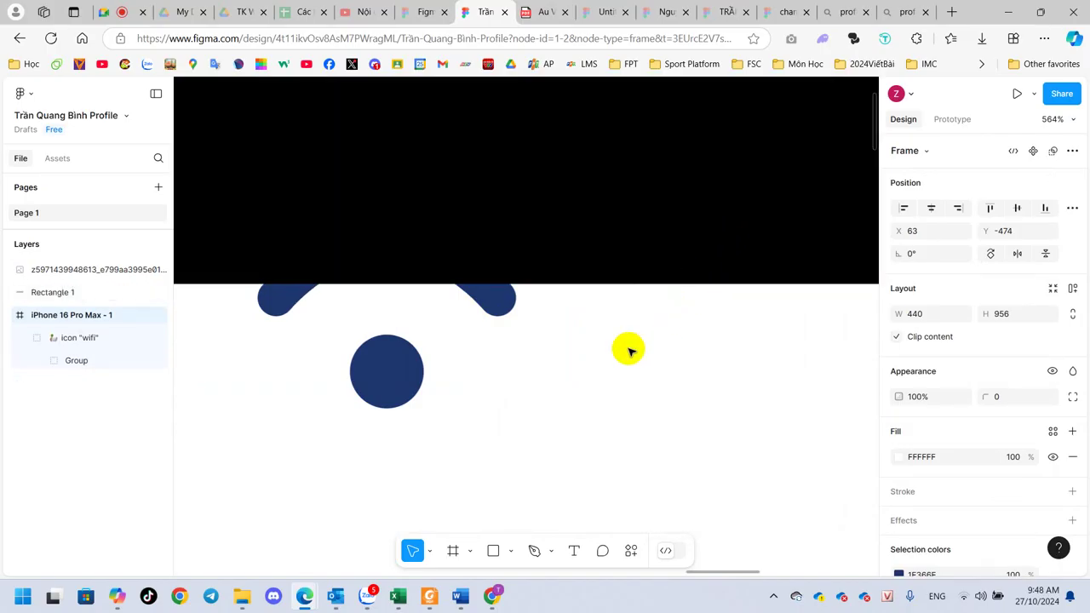
pyautogui.click(482, 305)
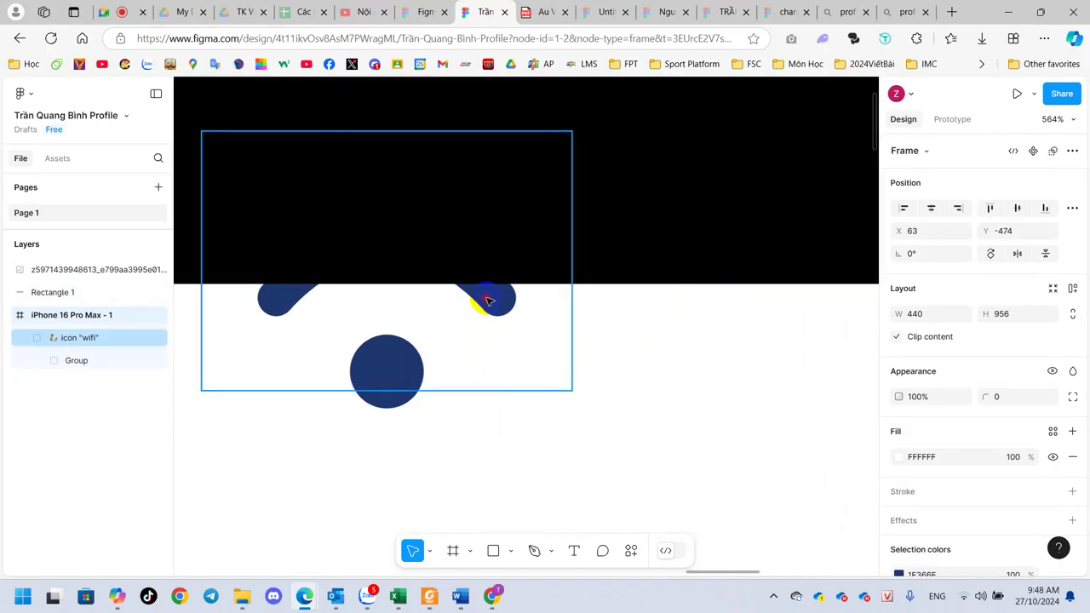
pyautogui.click(665, 241)
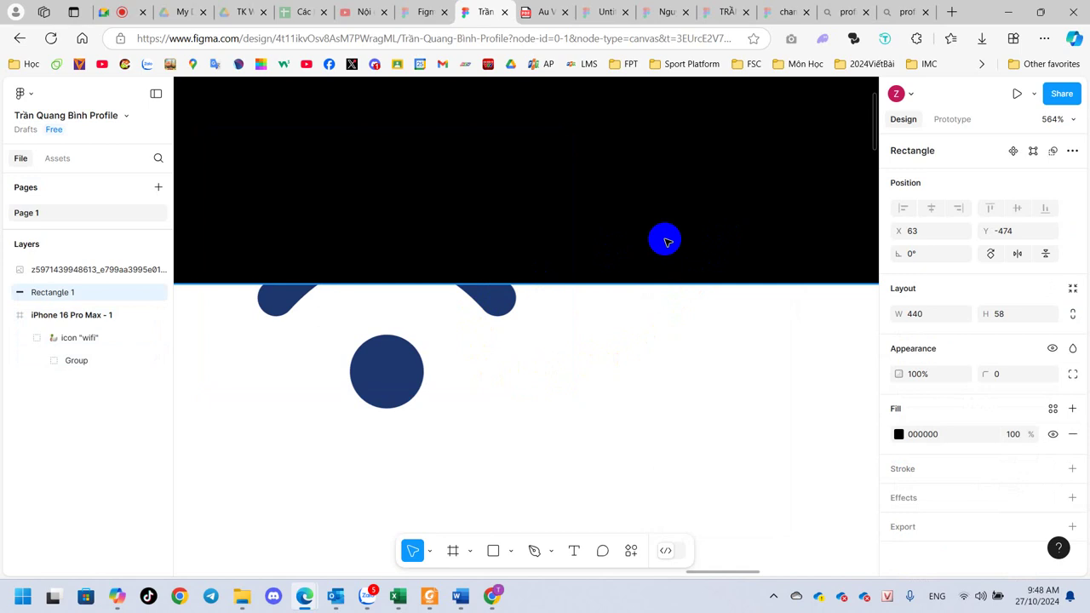
pyautogui.moveTo(53, 292)
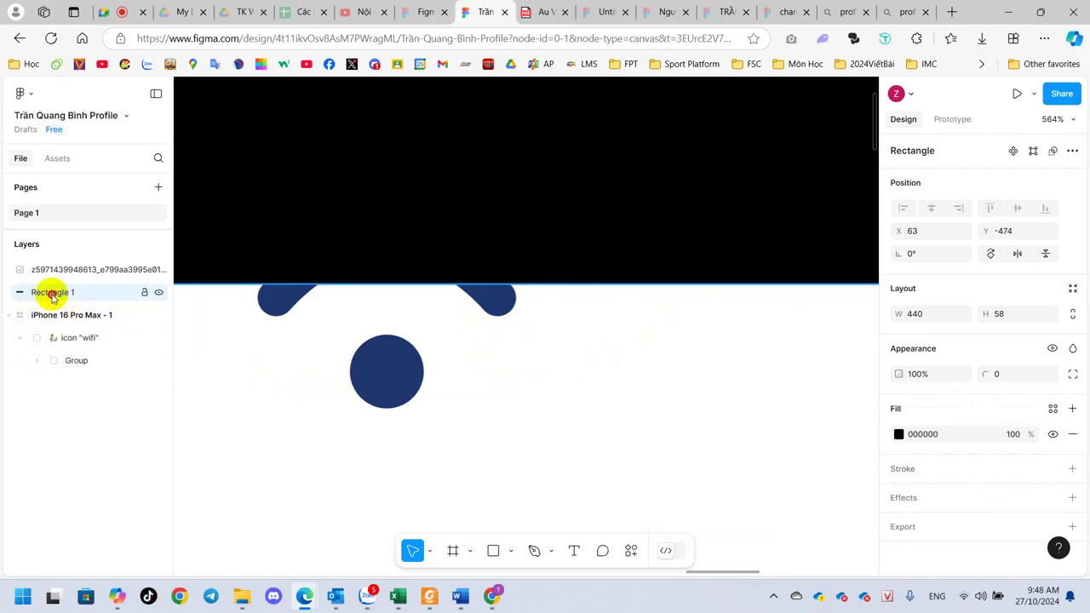
# Move Rectangle 1 into the iPhone 16 Pro Max frame in the Layers panel
pyautogui.moveTo(51, 296)
pyautogui.mouseDown()
pyautogui.moveTo(89, 349)
pyautogui.moveTo(74, 344)
pyautogui.mouseUp()
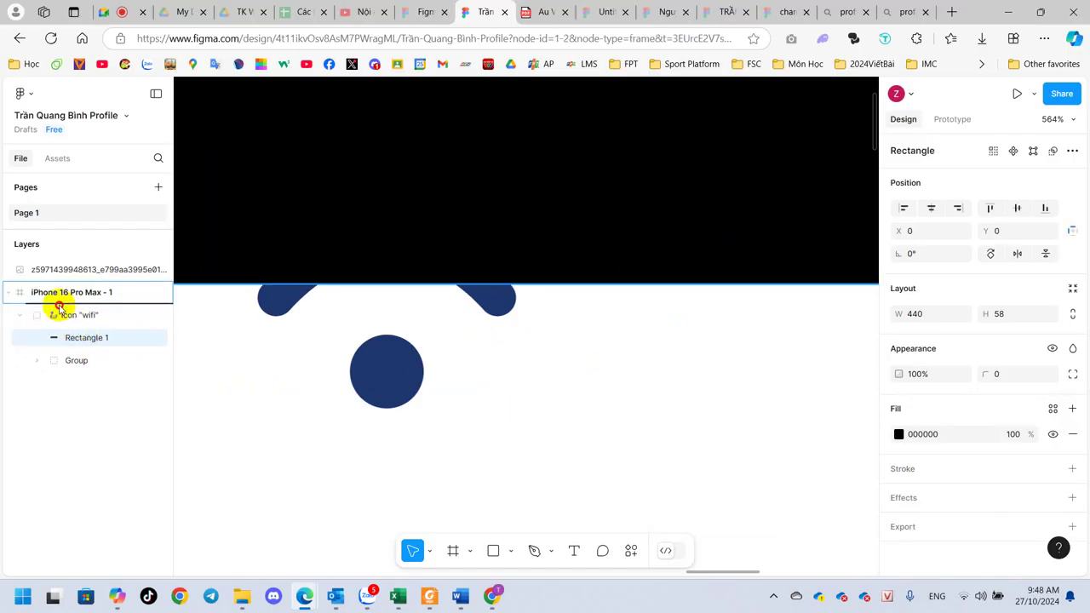
pyautogui.click(66, 363)
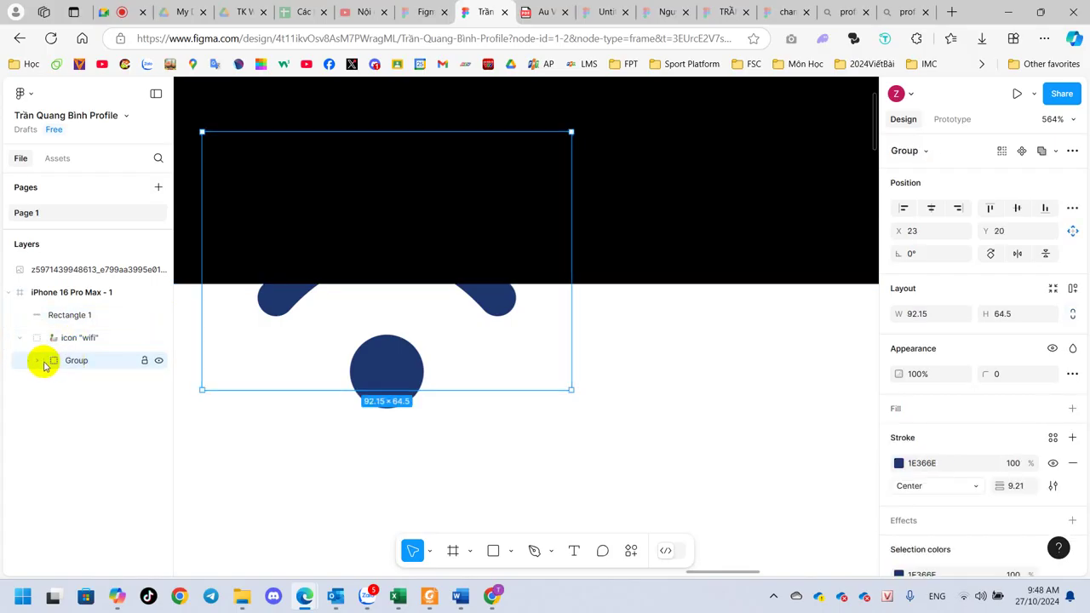
pyautogui.click(37, 361)
pyautogui.click(38, 362)
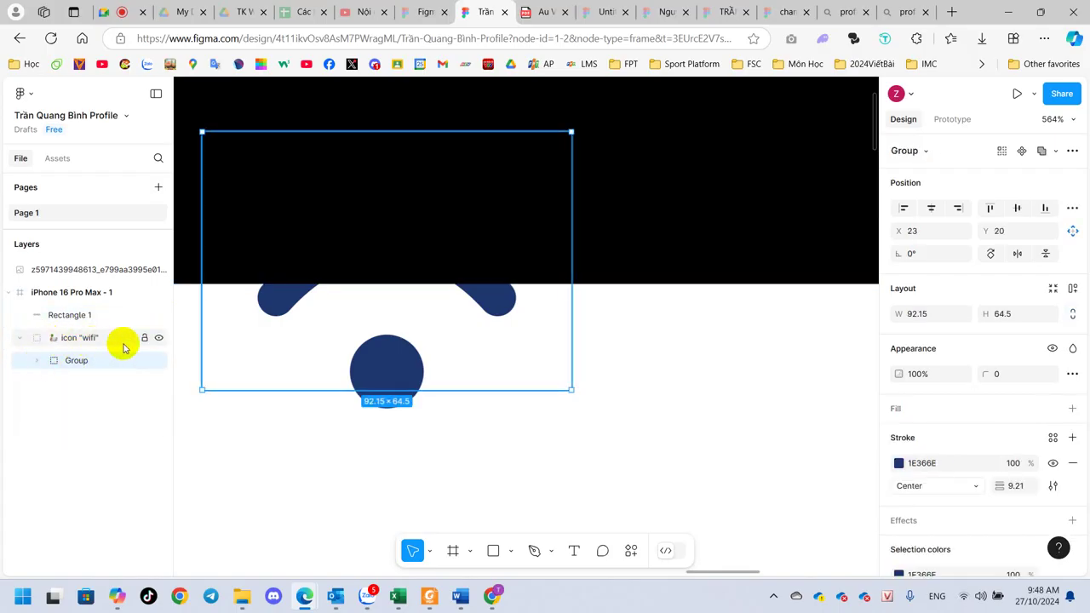
pyautogui.click(21, 337)
# Bring the wifi icon group above the black rectangle and open its stroke colour
pyautogui.click(681, 224)
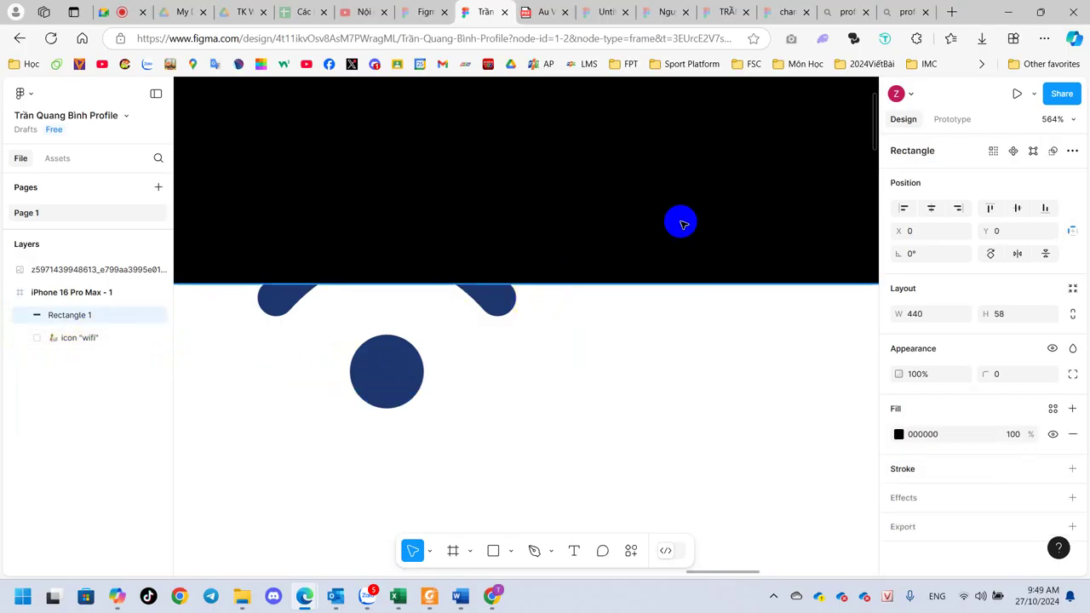
pyautogui.click(488, 307)
pyautogui.rightClick(489, 307)
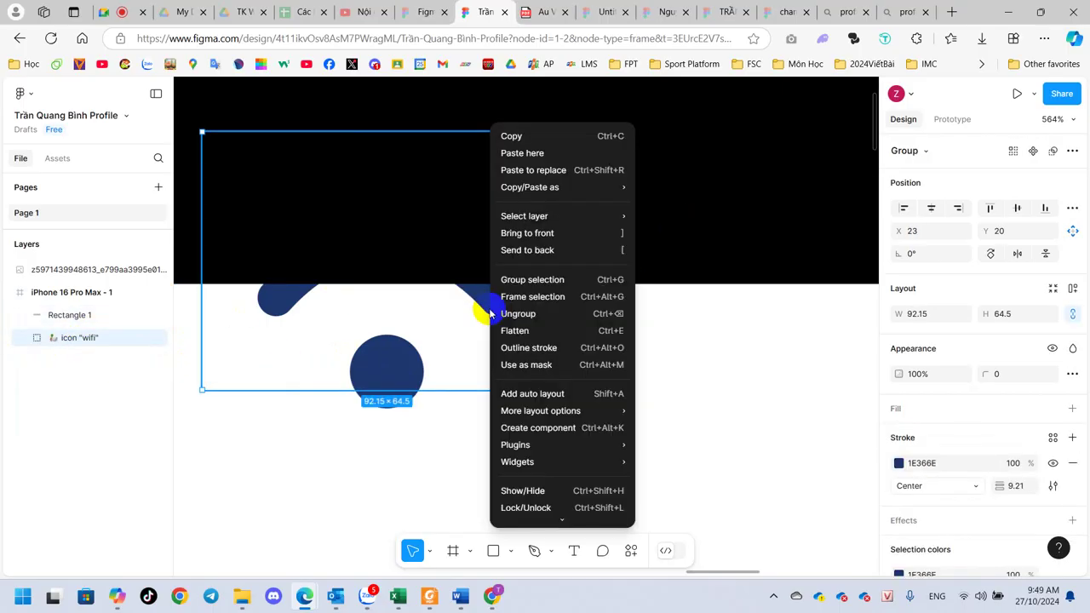
pyautogui.click(537, 233)
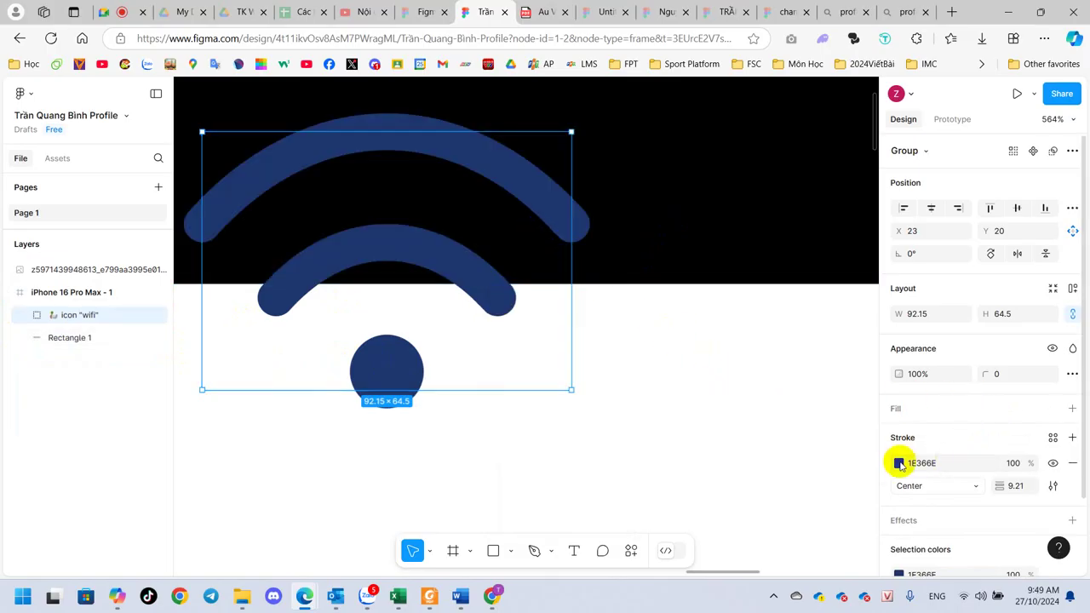
pyautogui.click(898, 463)
# Make the wifi stroke white (FFFFFF) and shrink the icon to fit the black bar
pyautogui.click(712, 219)
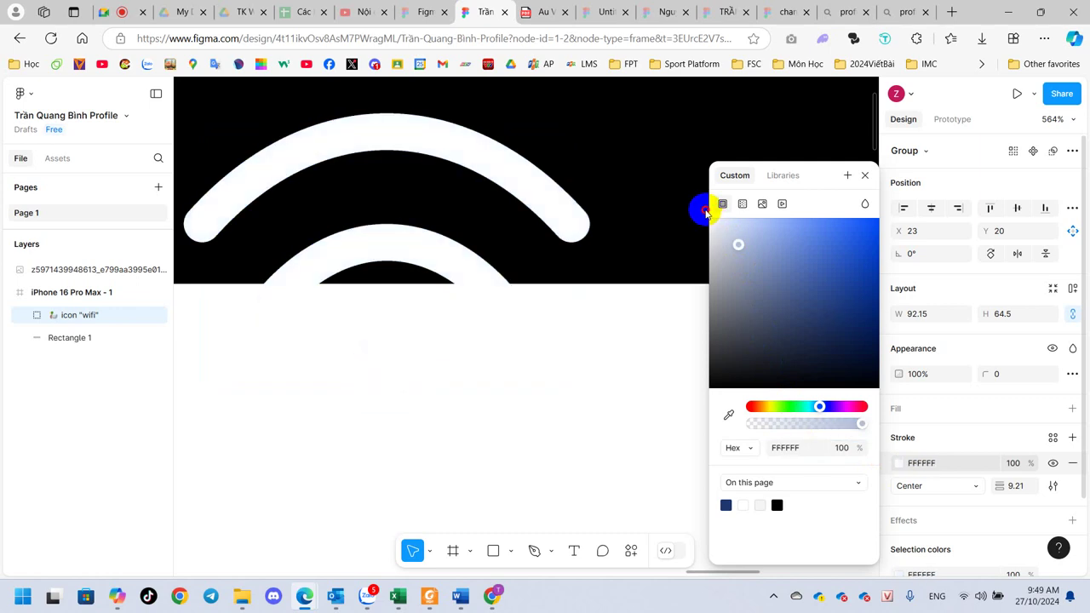
pyautogui.click(559, 421)
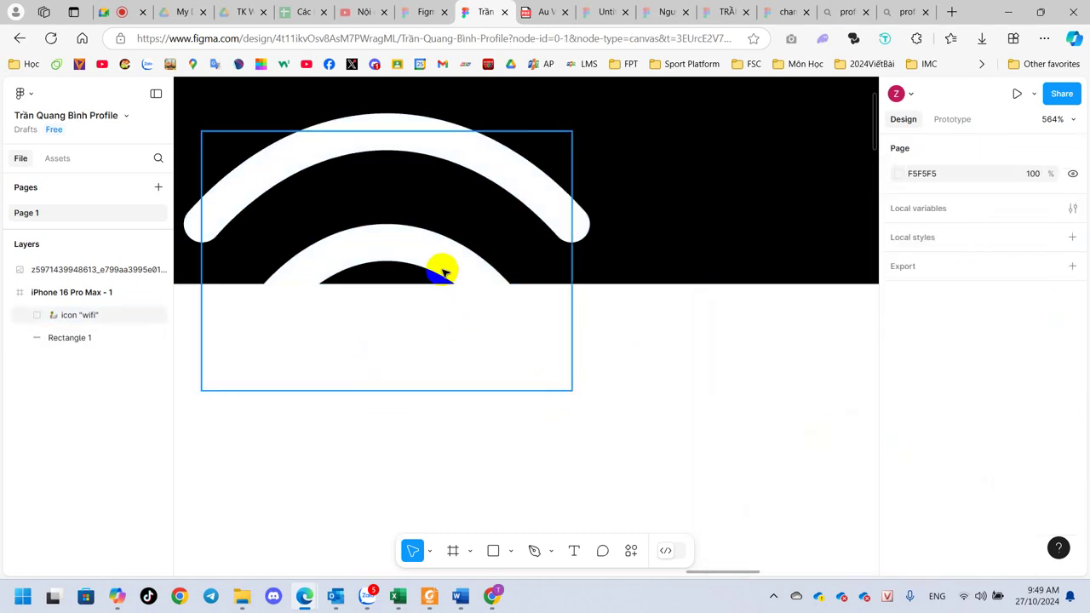
pyautogui.click(483, 343)
pyautogui.moveTo(570, 390)
pyautogui.mouseDown()
pyautogui.moveTo(436, 259)
pyautogui.moveTo(381, 278)
pyautogui.mouseUp()
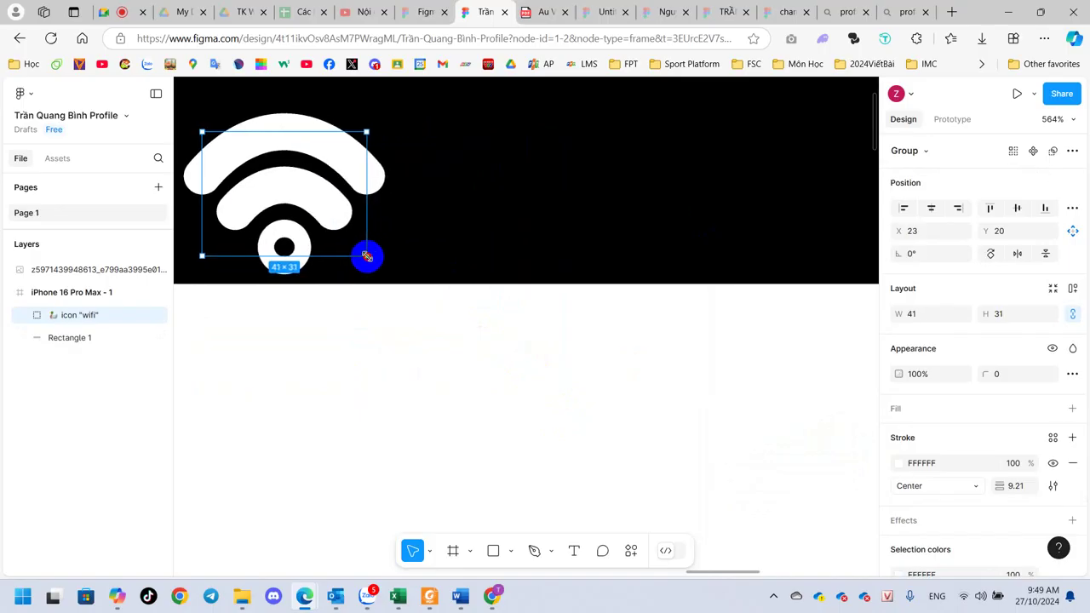
pyautogui.click(496, 389)
# Nudge the 41×31 wifi icon slightly left to X 16, Y 14 in the header bar
pyautogui.scroll(-1, 496, 389)
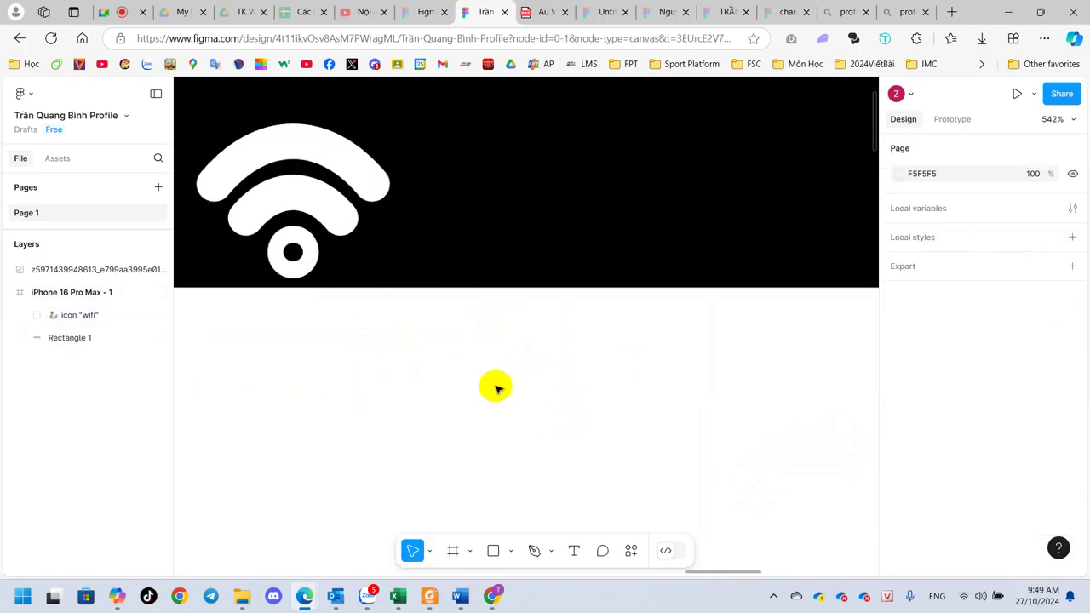
pyautogui.scroll(-1, 497, 388)
pyautogui.scroll(-3, 496, 391)
pyautogui.scroll(-2, 494, 396)
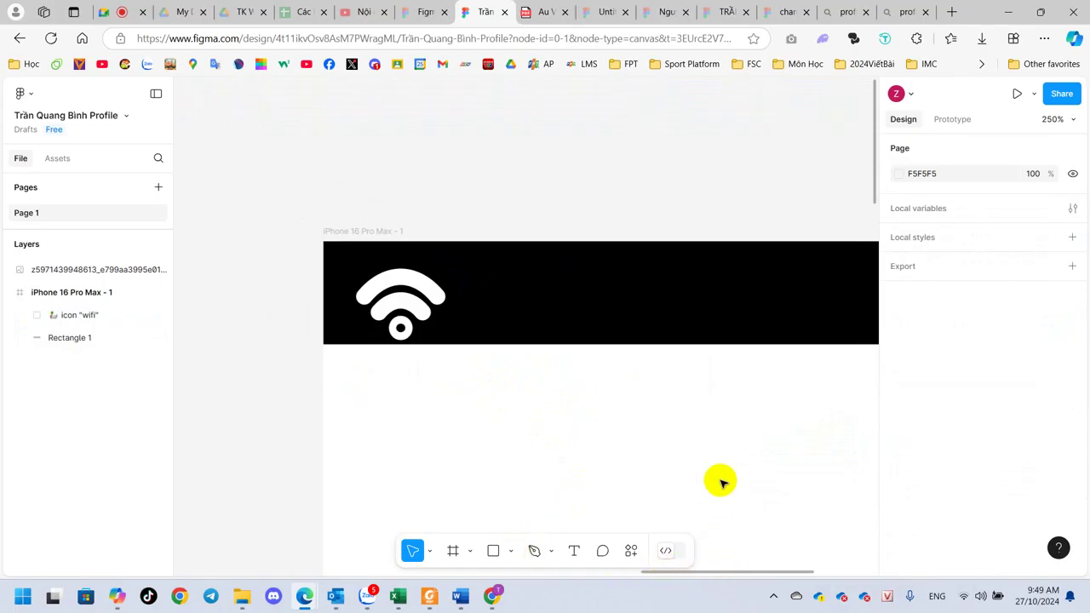
pyautogui.moveTo(713, 437); pyautogui.dragTo(534, 358)
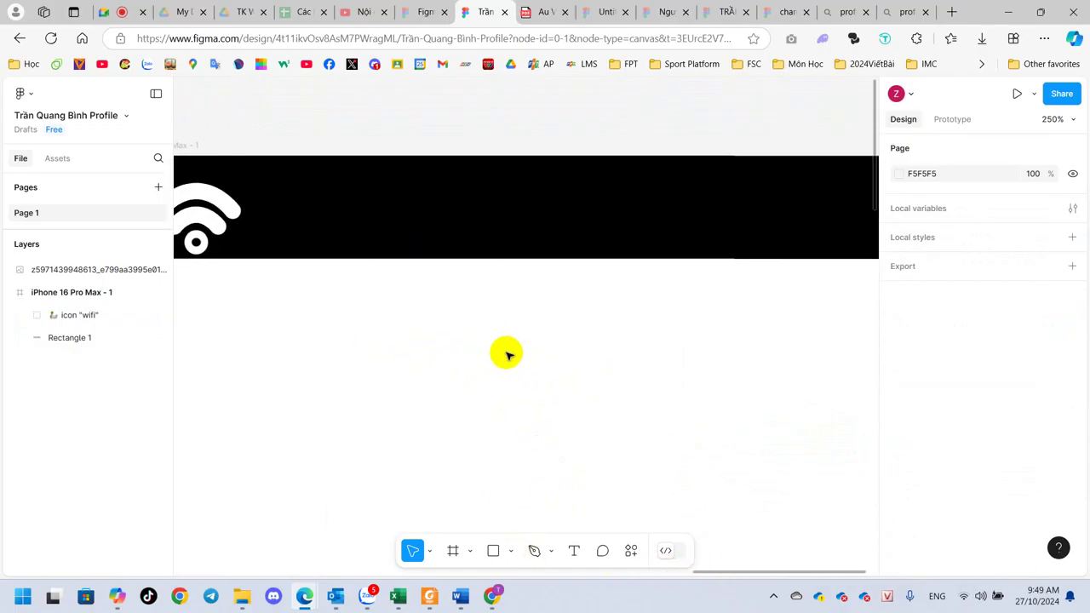
pyautogui.scroll(-3, 554, 417)
pyautogui.scroll(1, 565, 434)
pyautogui.scroll(1, 564, 435)
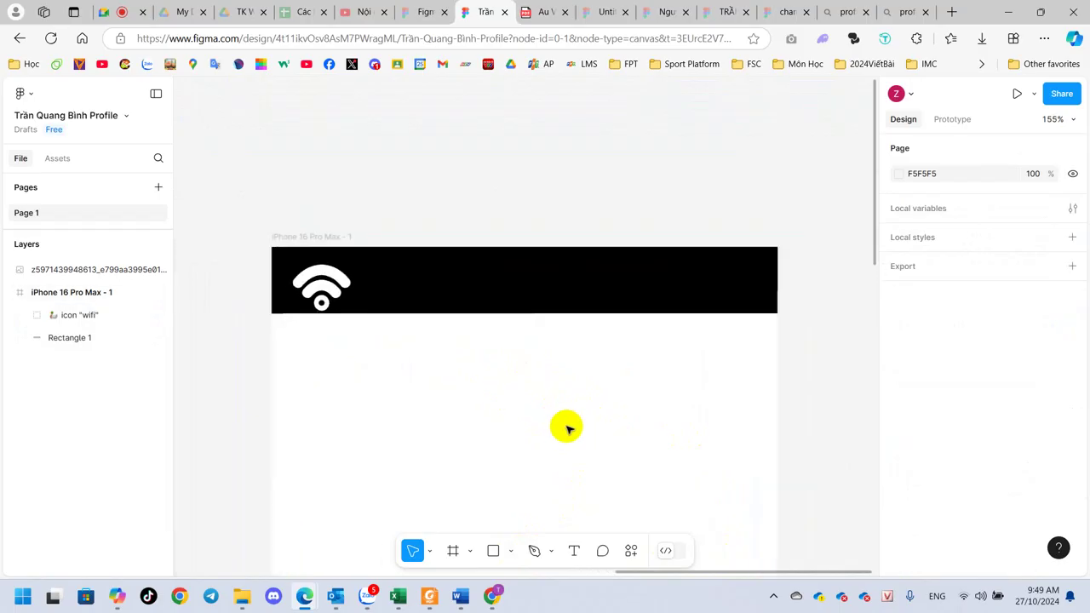
pyautogui.click(316, 278)
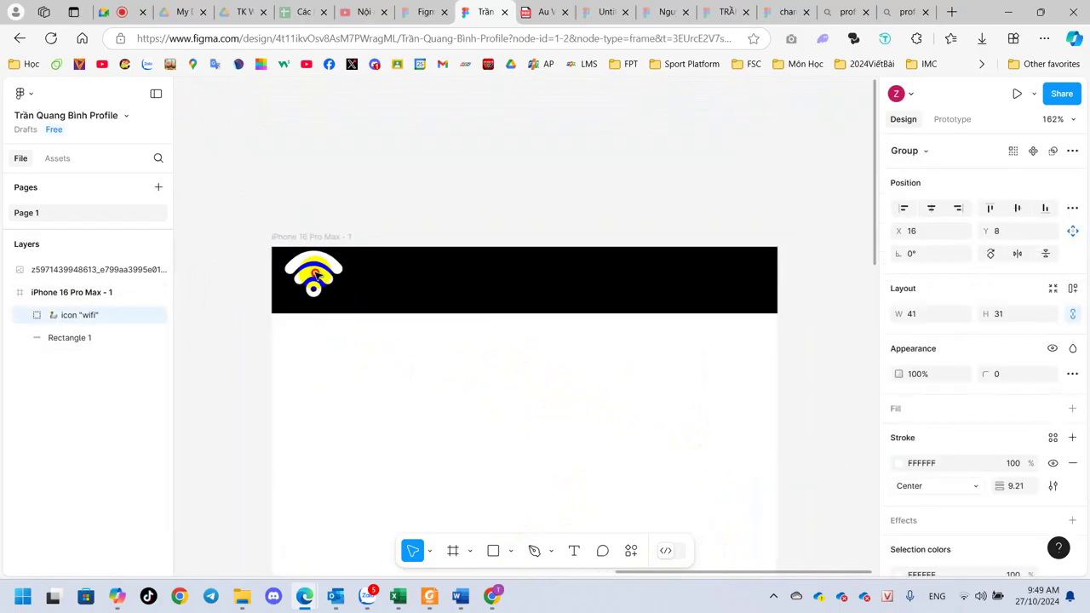
pyautogui.moveTo(317, 278); pyautogui.dragTo(314, 280)
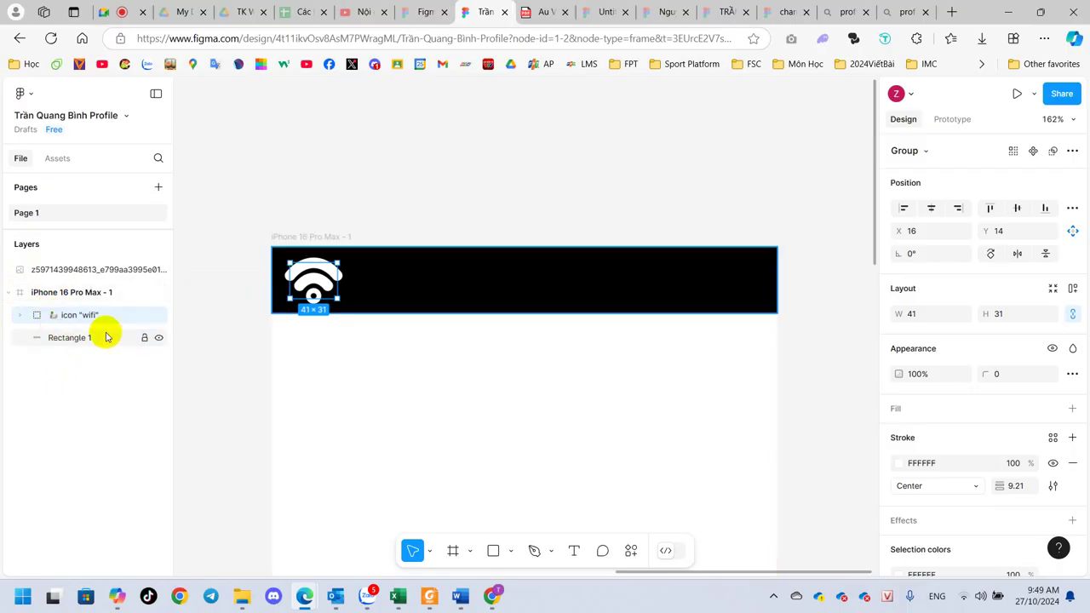
pyautogui.click(214, 222)
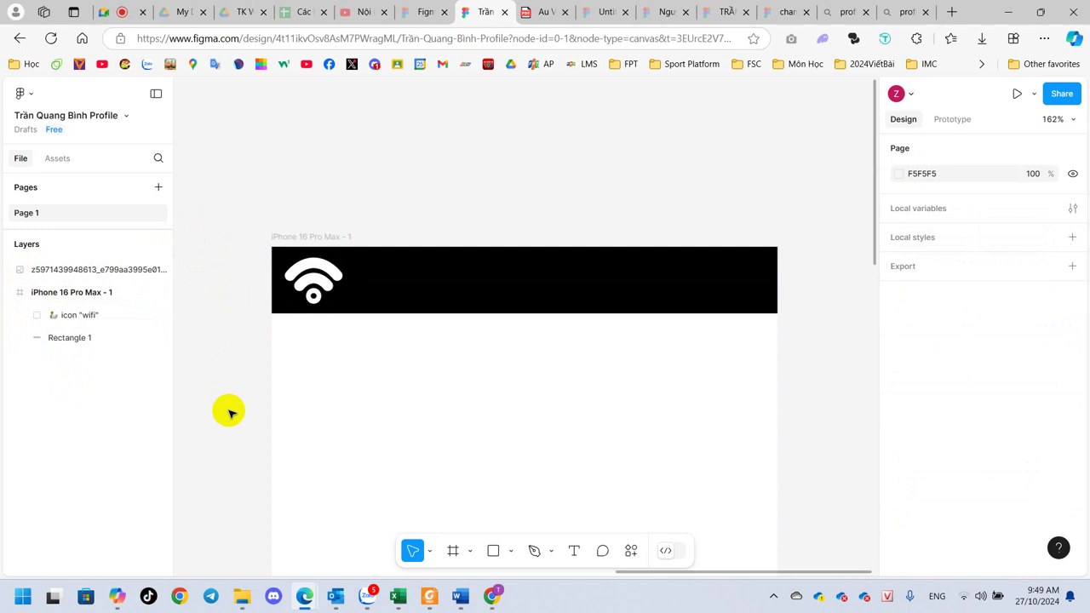
# Zoom out and pan to show the reference profile mockup, then activate the Text tool
pyautogui.scroll(-3, 228, 413)
pyautogui.scroll(-2, 228, 413)
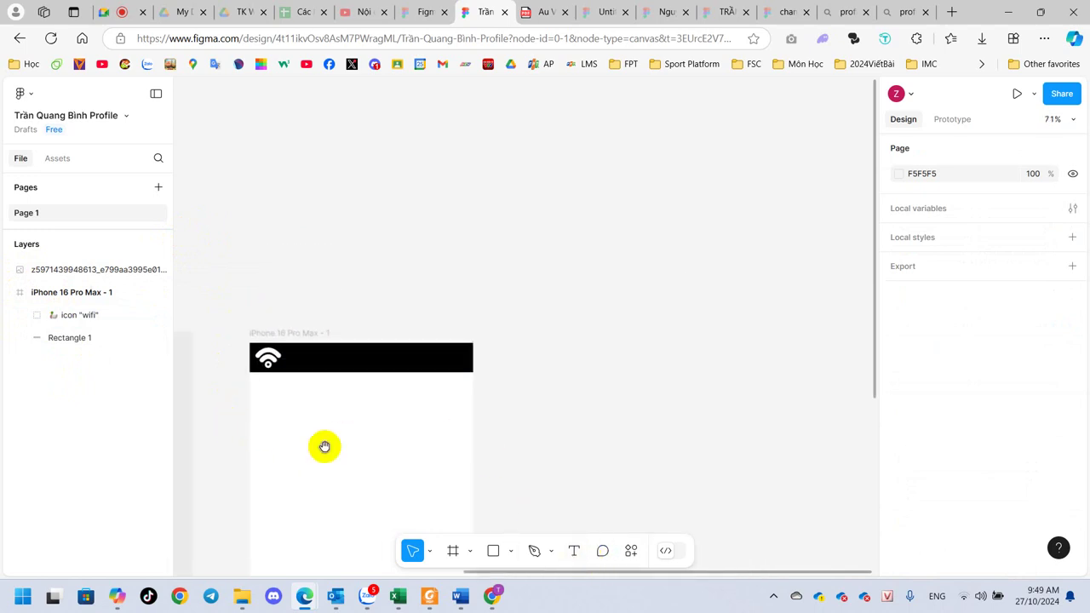
pyautogui.moveTo(324, 446)
pyautogui.mouseDown()
pyautogui.moveTo(567, 316)
pyautogui.moveTo(662, 287)
pyautogui.mouseUp()
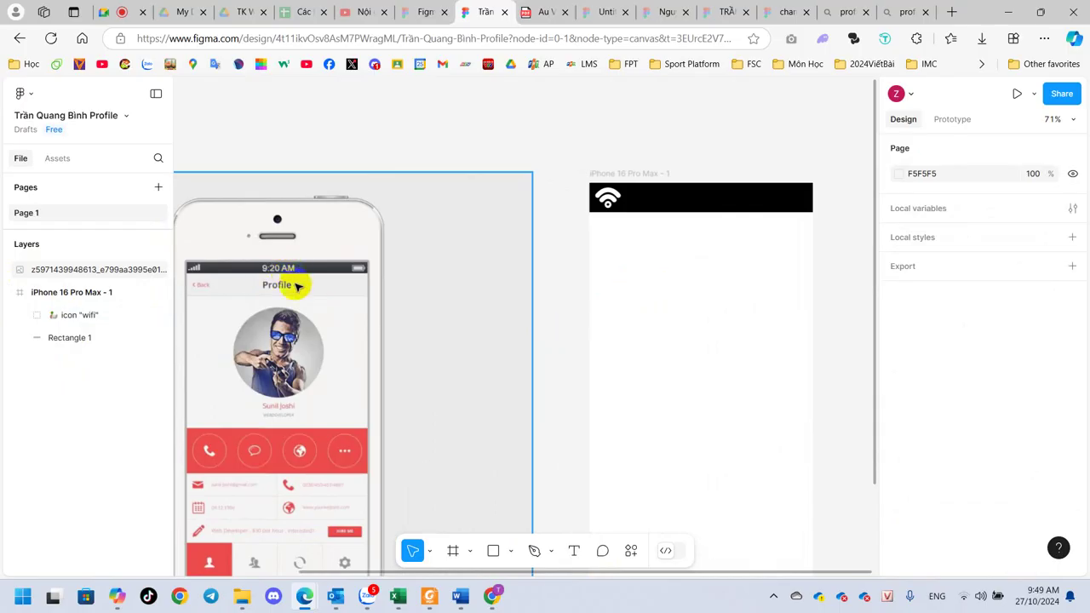
pyautogui.click(574, 551)
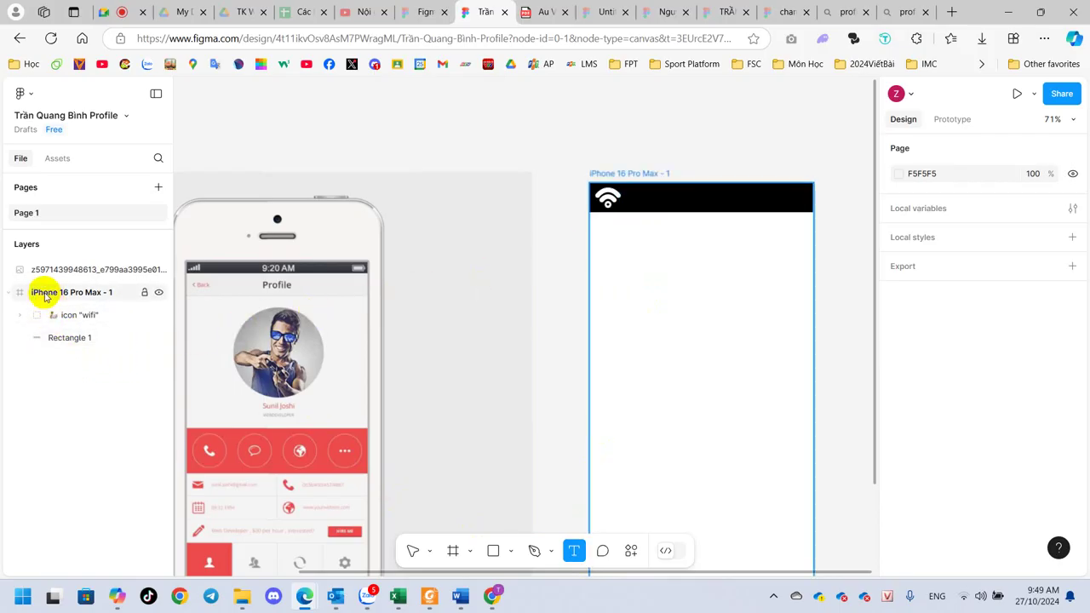
# Add white bold Inter '9:20 AM' text at size 24, centred in the black header bar
pyautogui.click(665, 196)
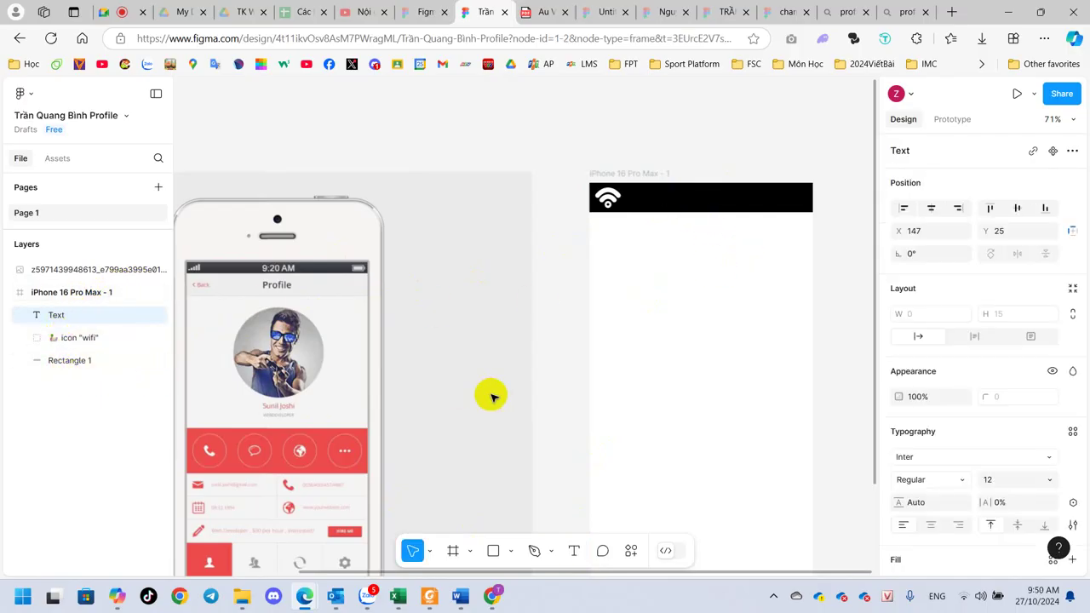
pyautogui.write('9:20 AM')
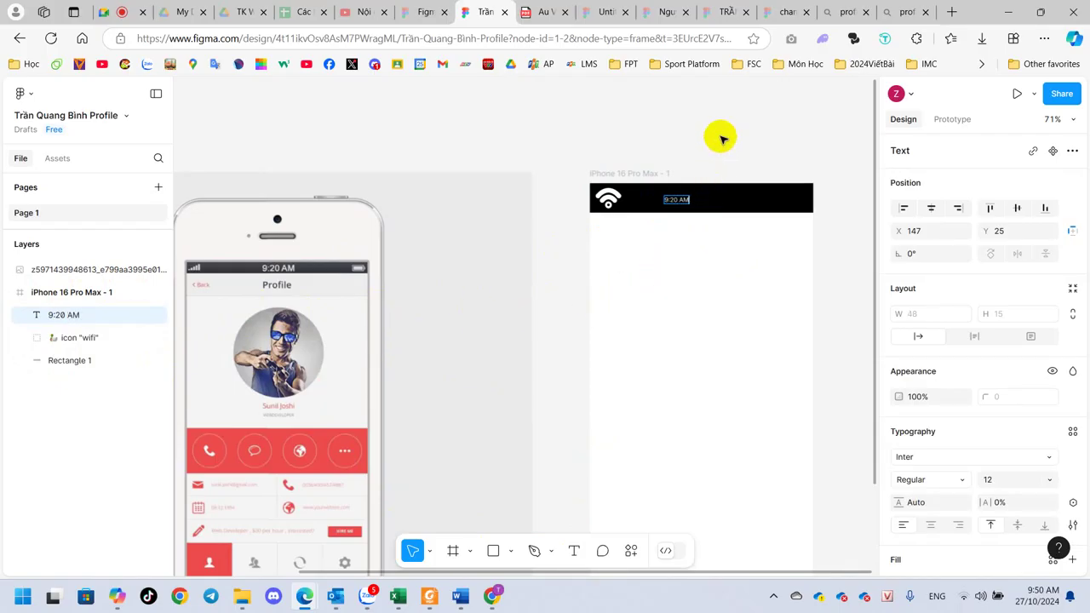
pyautogui.press('Escape')
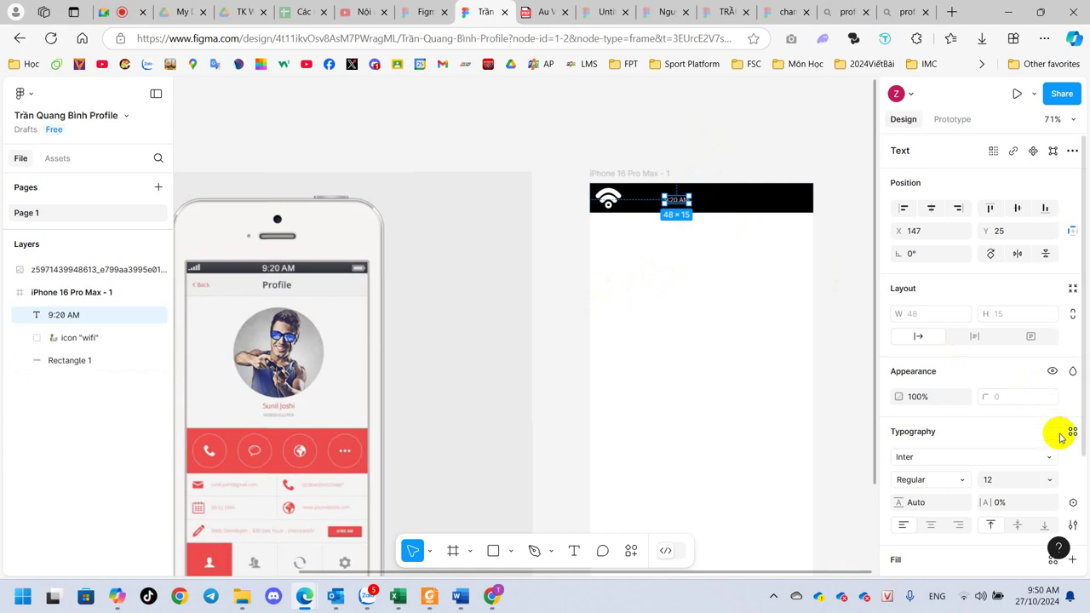
pyautogui.click(1050, 482)
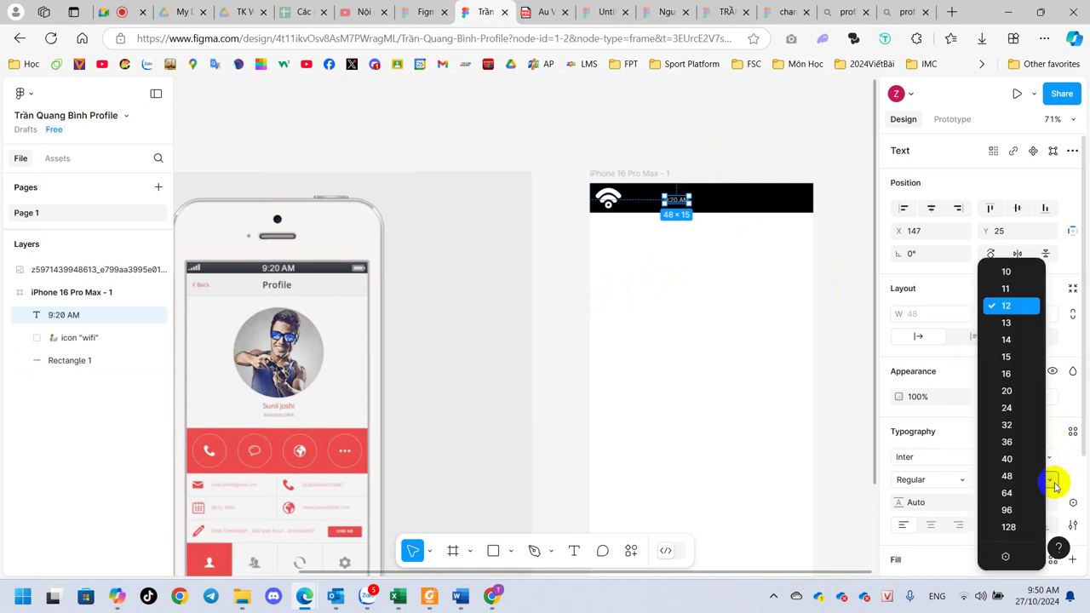
pyautogui.click(1022, 391)
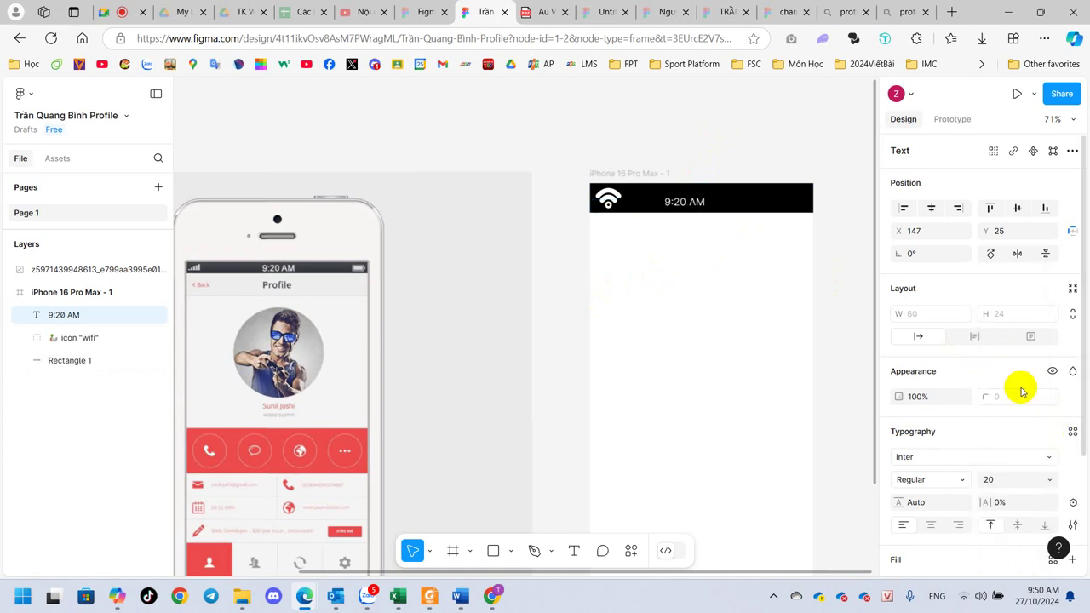
pyautogui.click(961, 478)
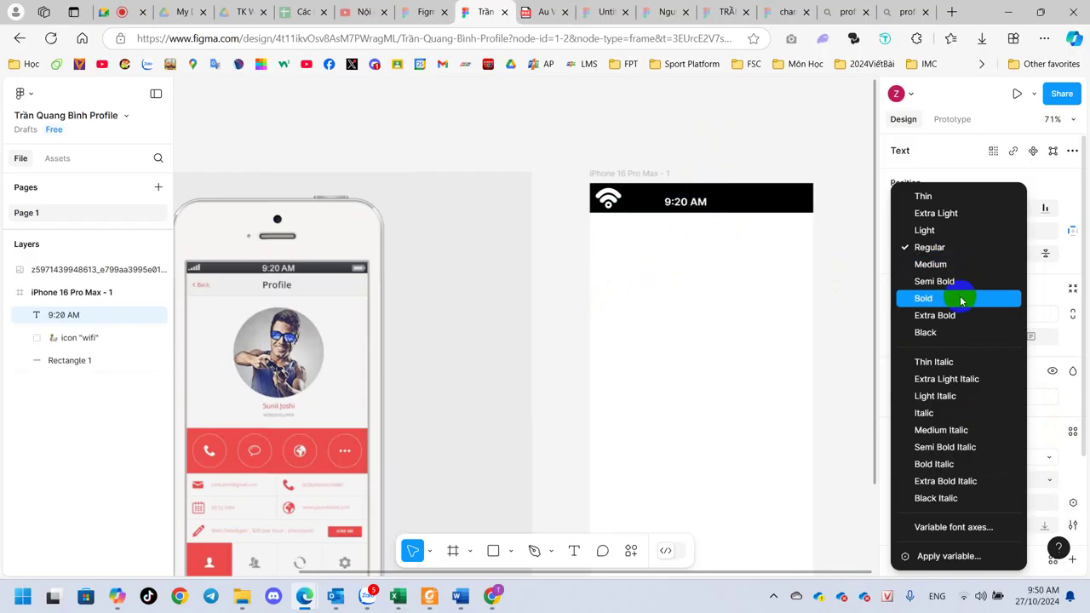
pyautogui.click(961, 299)
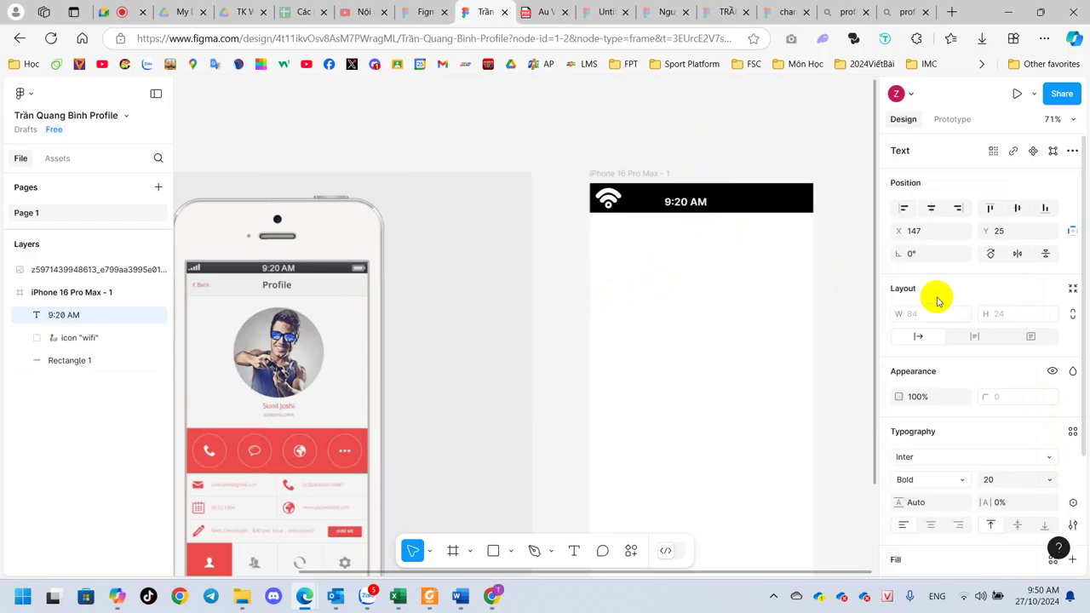
pyautogui.moveTo(713, 199); pyautogui.dragTo(716, 199)
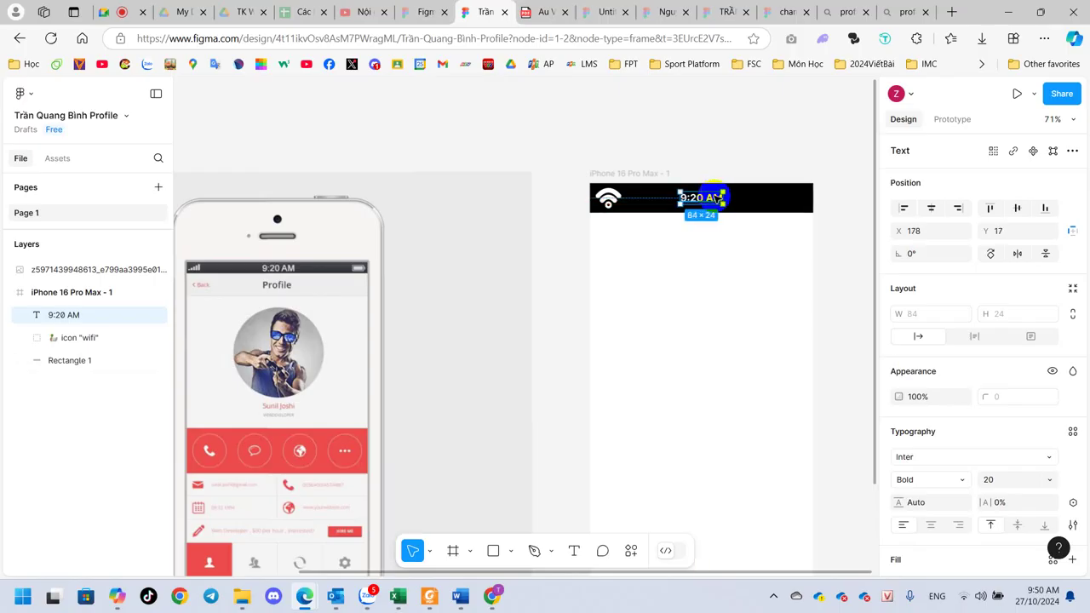
pyautogui.click(1052, 481)
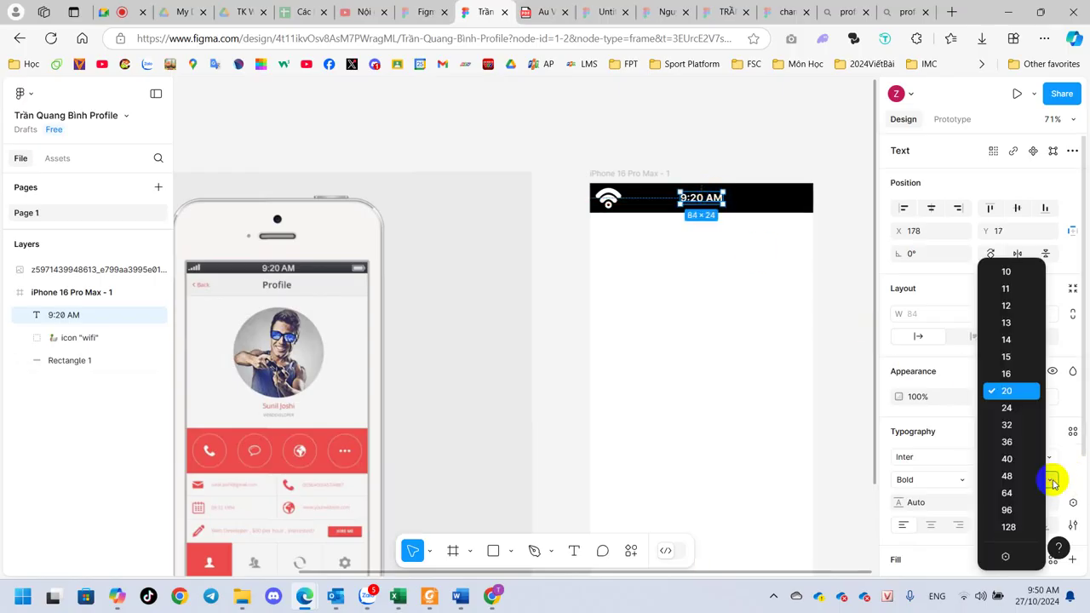
pyautogui.click(1006, 408)
pyautogui.click(744, 157)
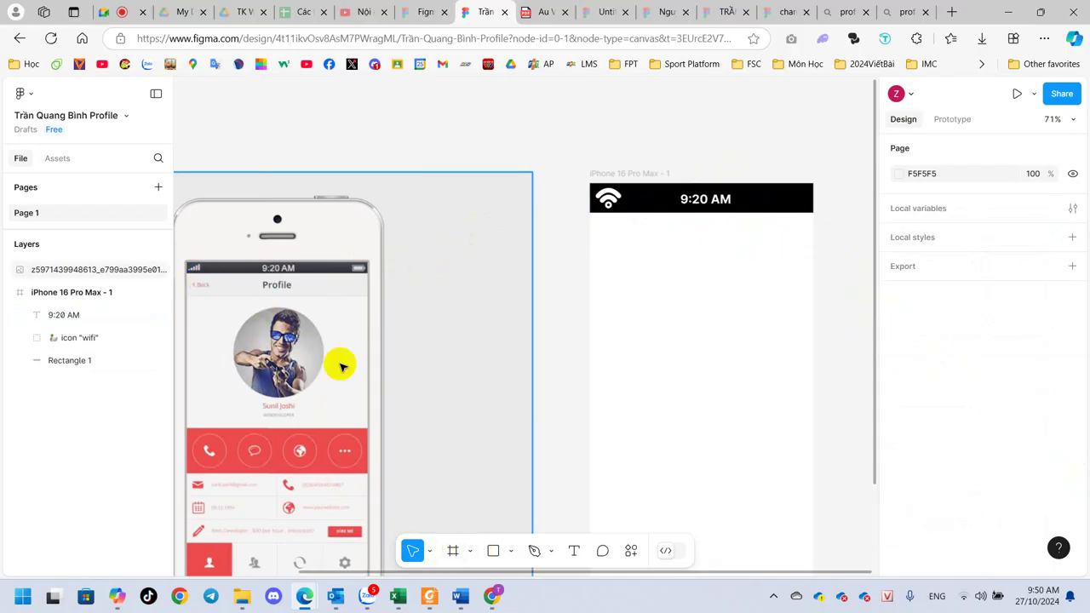
# Insert the Akar Icons 'battery full' icon and nest it inside the iPhone 16 Pro Max frame
pyautogui.click(630, 552)
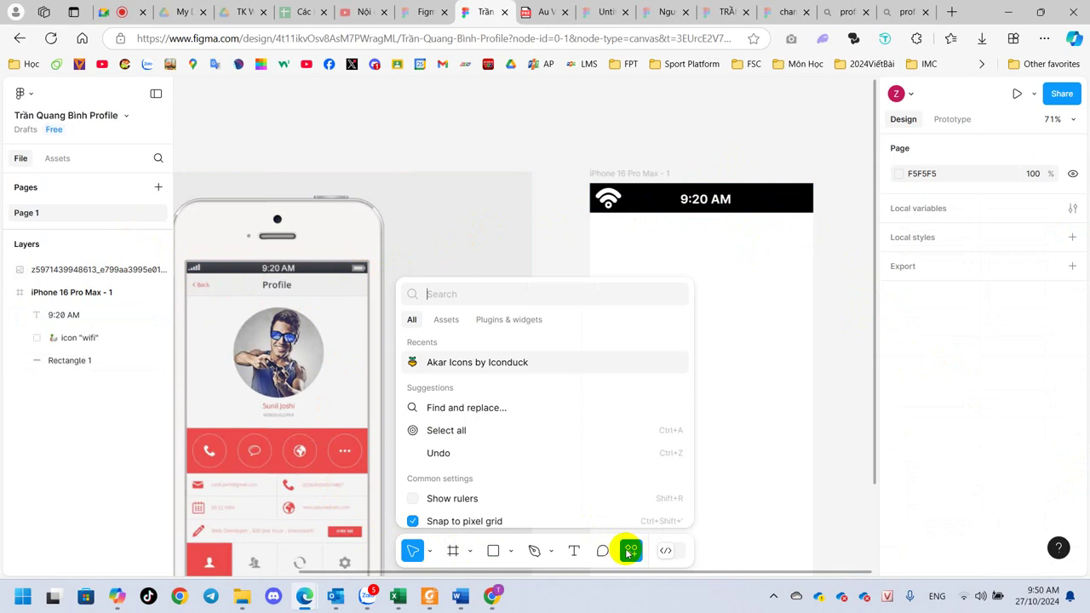
pyautogui.click(432, 367)
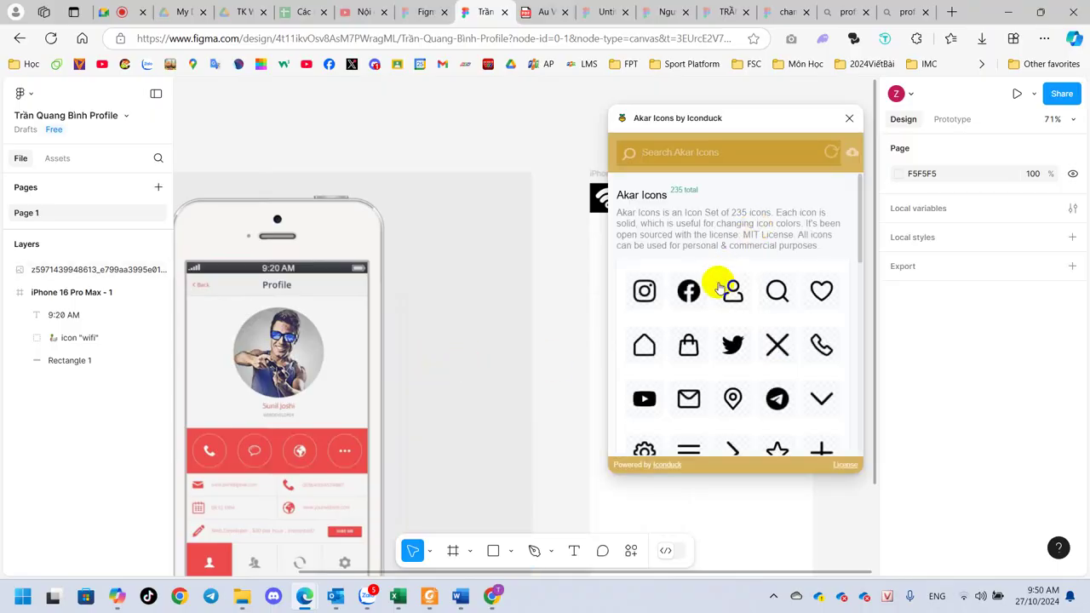
pyautogui.scroll(-1, 729, 369)
pyautogui.scroll(-1, 732, 379)
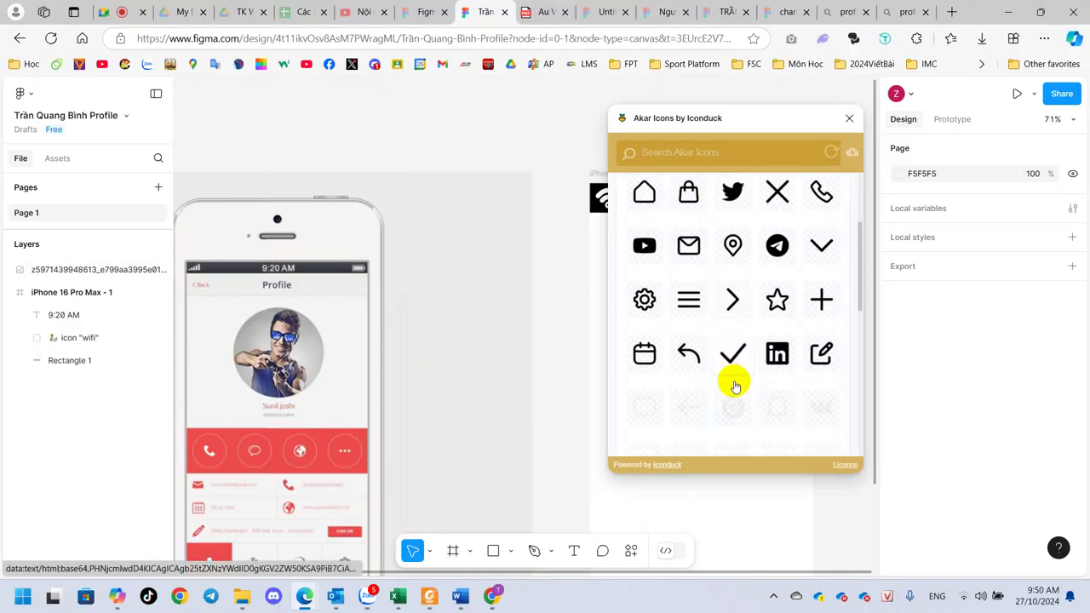
pyautogui.scroll(-2, 734, 384)
pyautogui.scroll(-1, 734, 383)
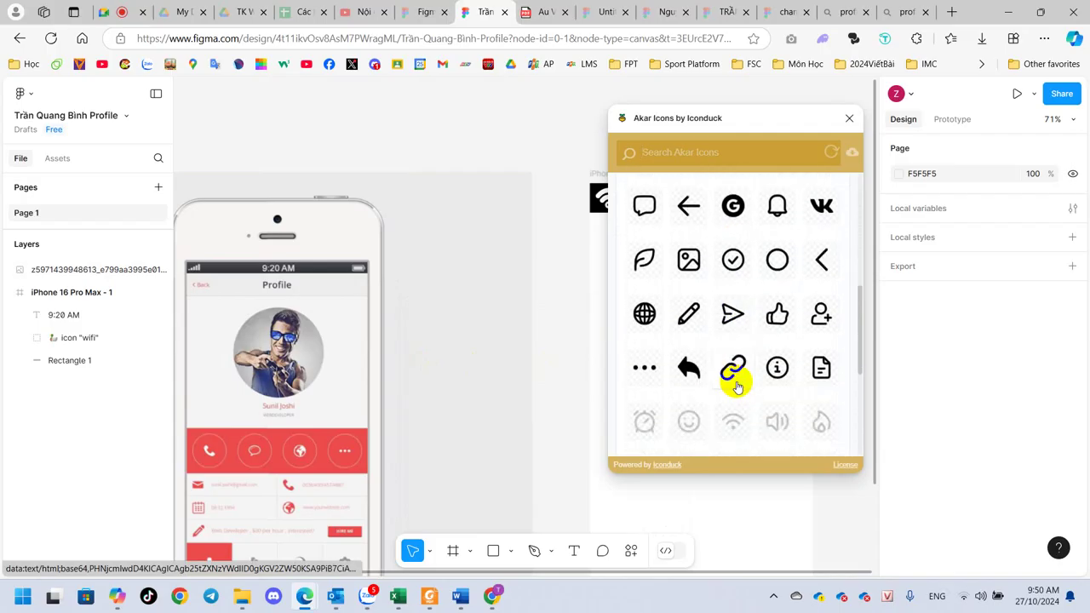
pyautogui.scroll(-1, 736, 385)
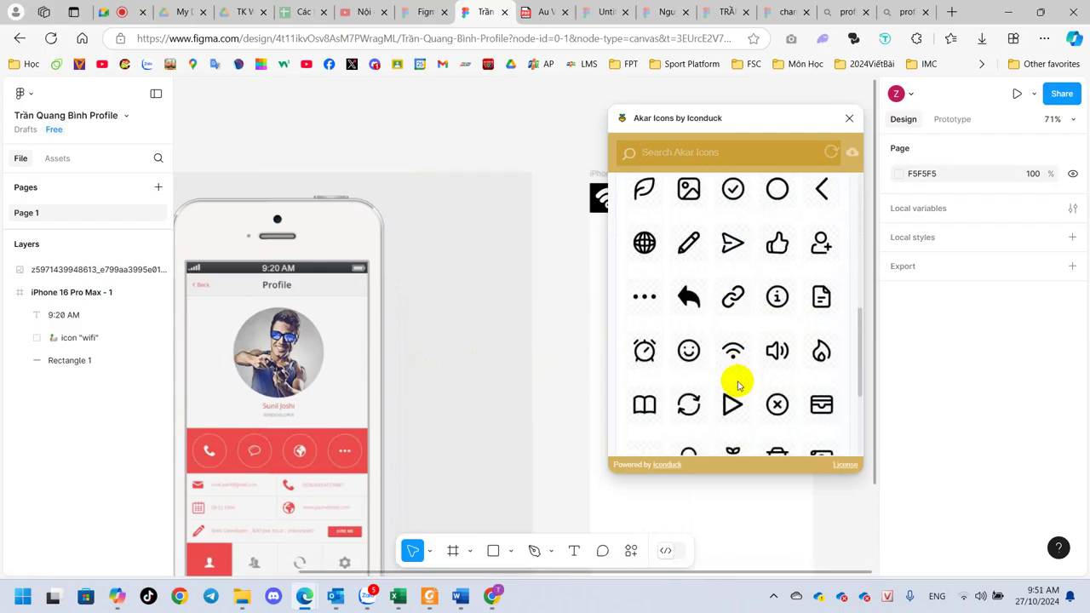
pyautogui.scroll(-1, 738, 385)
pyautogui.scroll(-1, 738, 385)
pyautogui.scroll(-1, 738, 386)
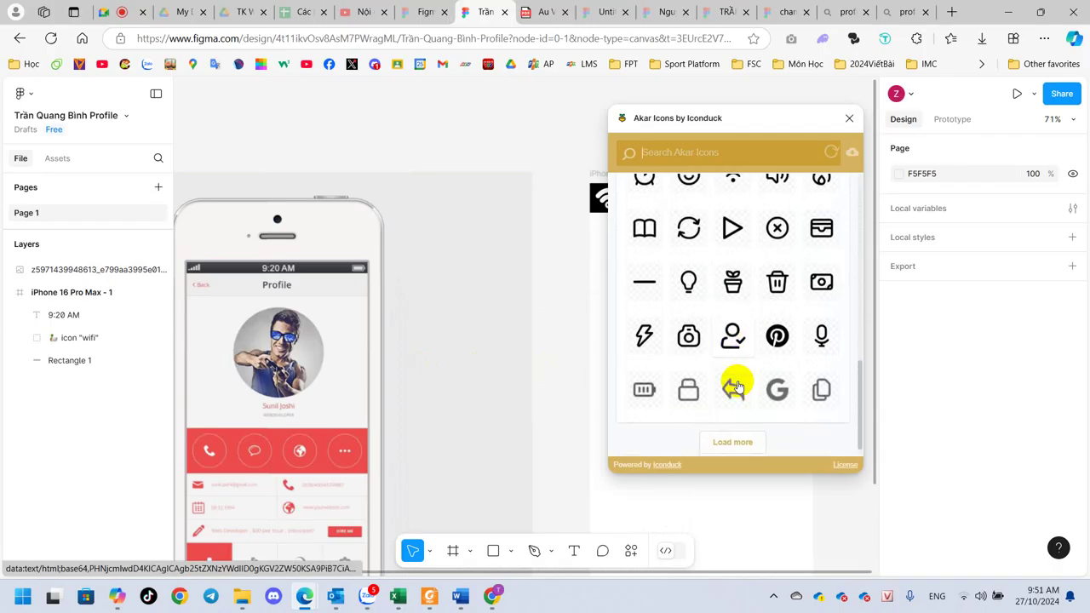
pyautogui.click(645, 385)
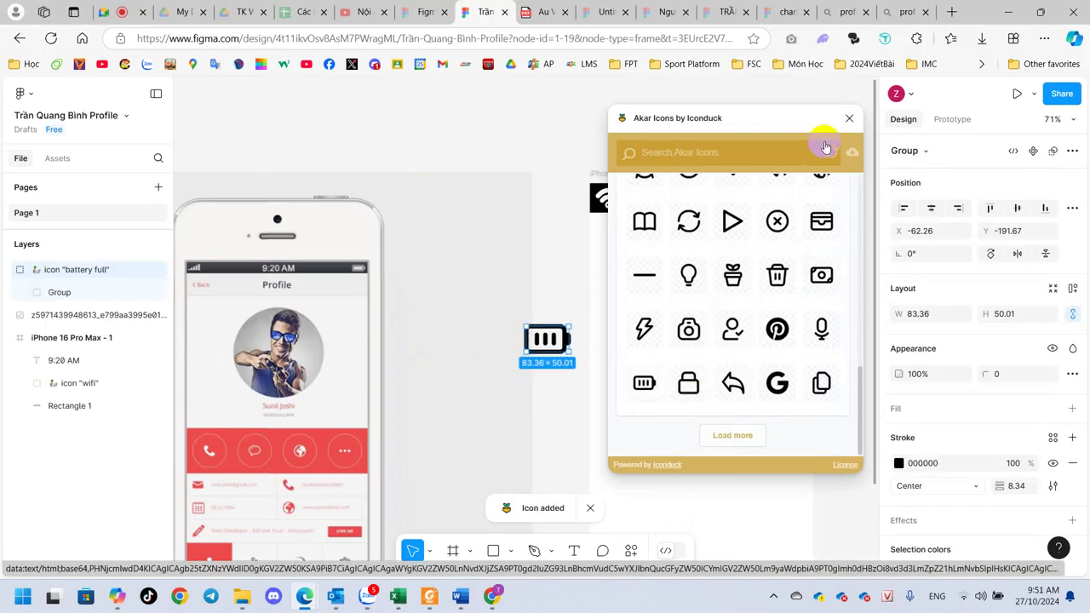
pyautogui.click(851, 119)
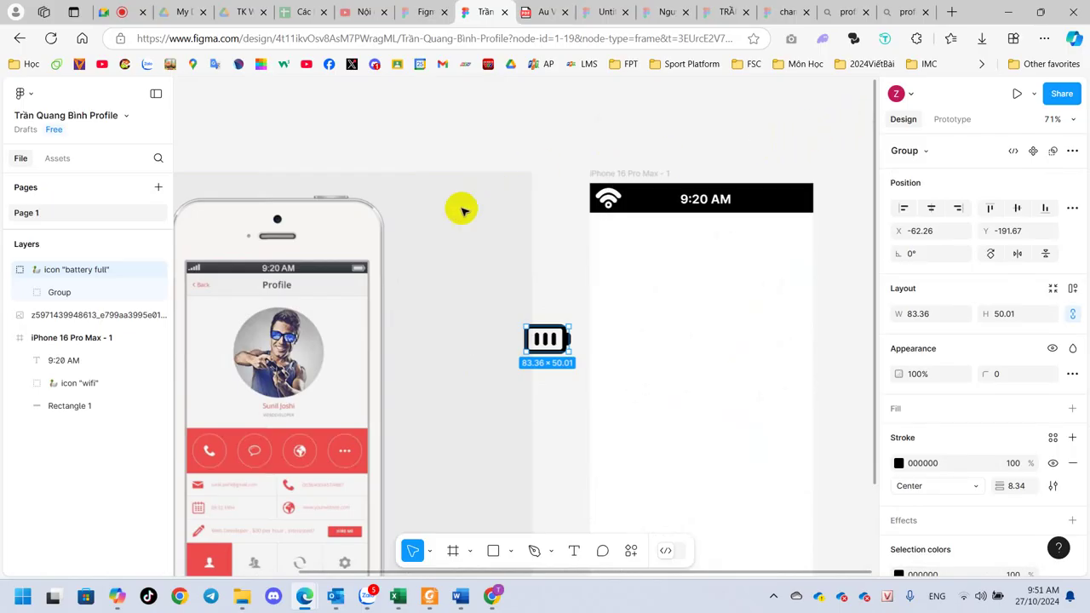
pyautogui.moveTo(77, 270)
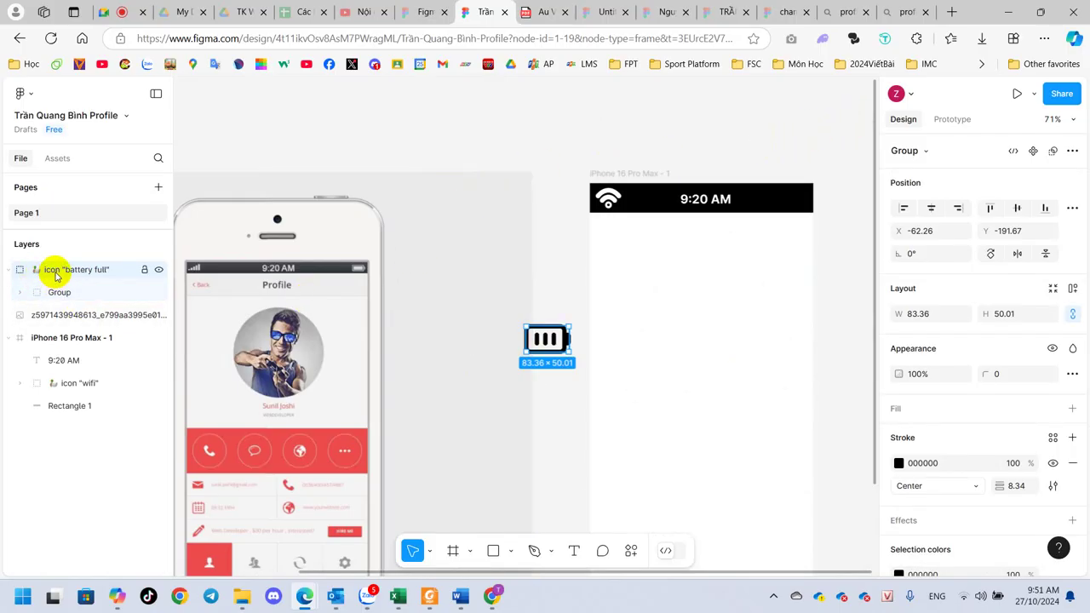
pyautogui.moveTo(55, 274); pyautogui.dragTo(83, 400)
# Place the battery icon at the header's top-right and give it a white outline
pyautogui.click(88, 360)
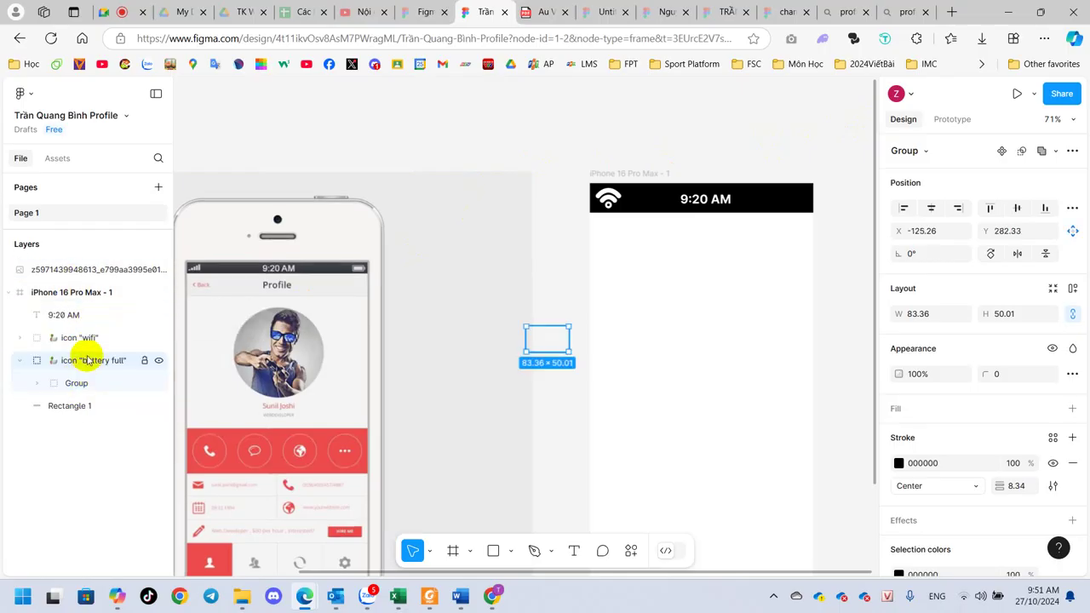
pyautogui.moveTo(555, 340)
pyautogui.mouseDown()
pyautogui.moveTo(754, 217)
pyautogui.moveTo(792, 214)
pyautogui.mouseUp()
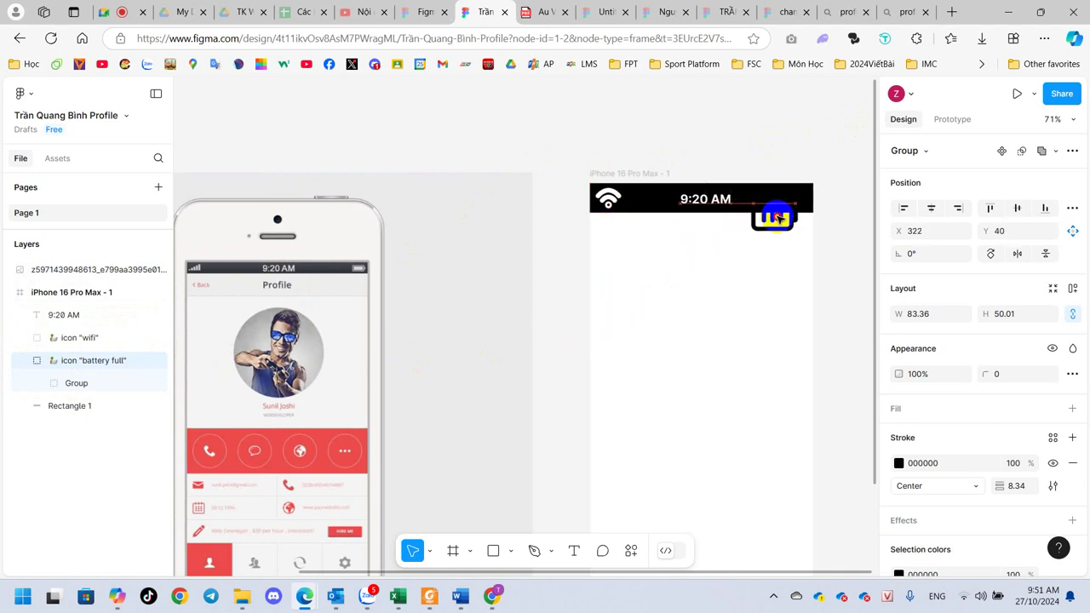
pyautogui.click(898, 463)
pyautogui.moveTo(718, 230); pyautogui.dragTo(701, 202)
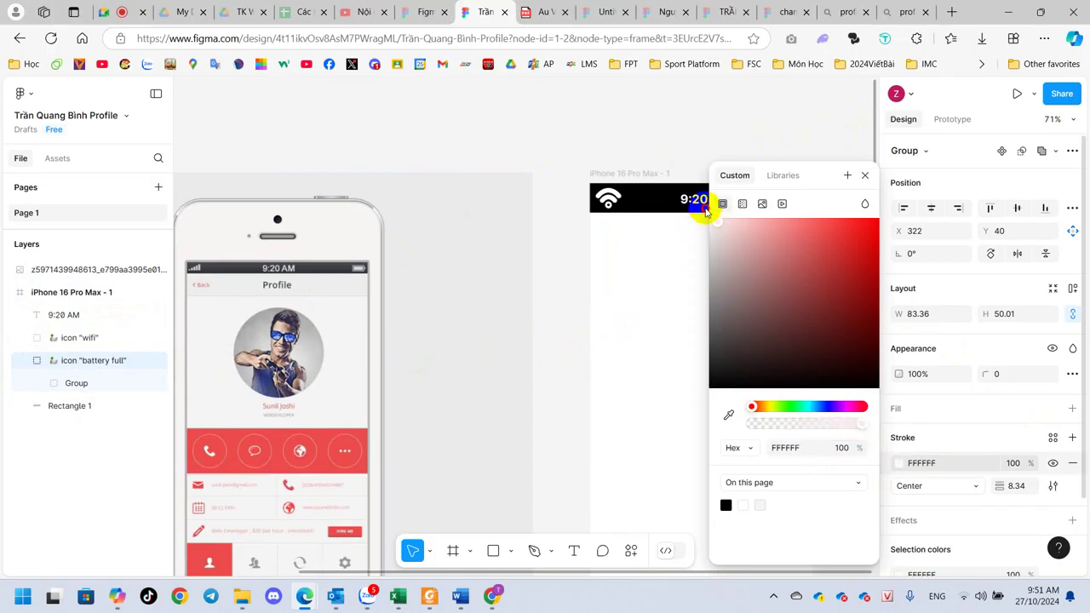
pyautogui.click(864, 178)
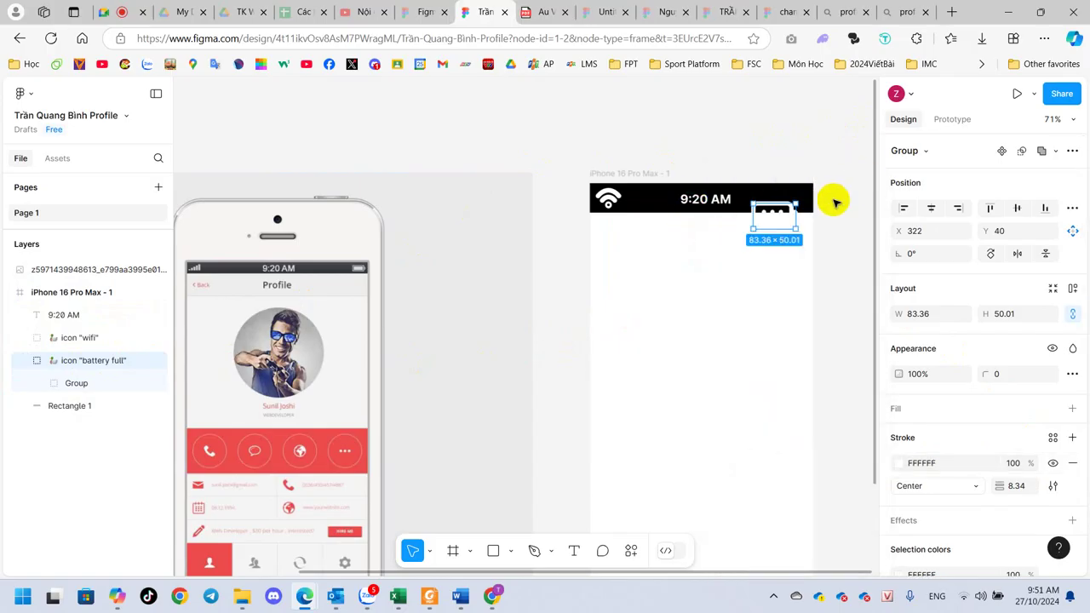
# Move the battery into the black status bar, shrunk to 56×29.01 at X 362, Y 14
pyautogui.moveTo(780, 215); pyautogui.dragTo(792, 196)
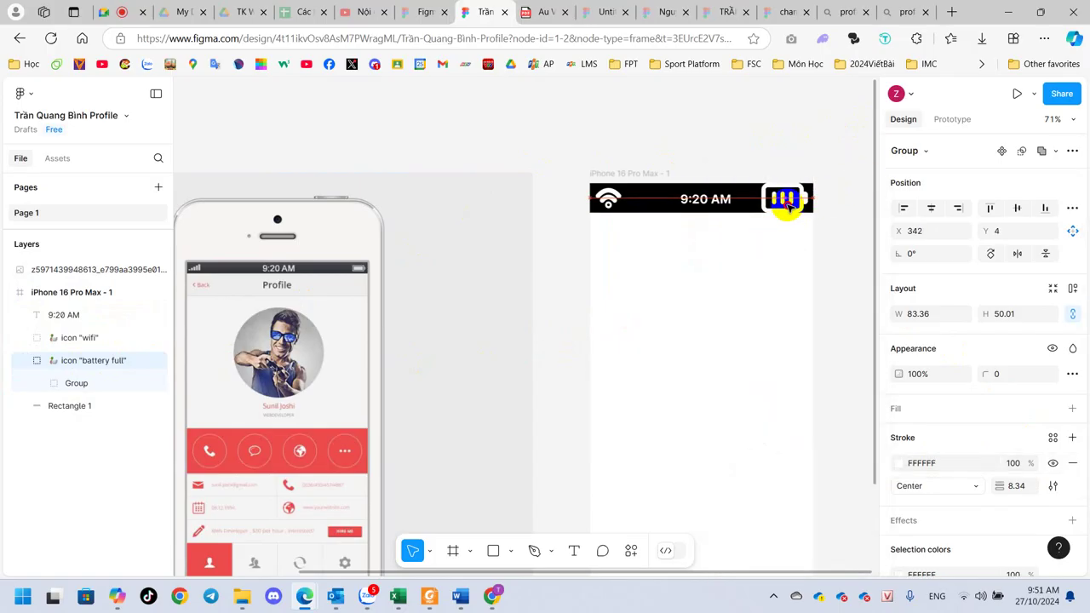
pyautogui.scroll(2, 825, 207)
pyautogui.scroll(1, 838, 201)
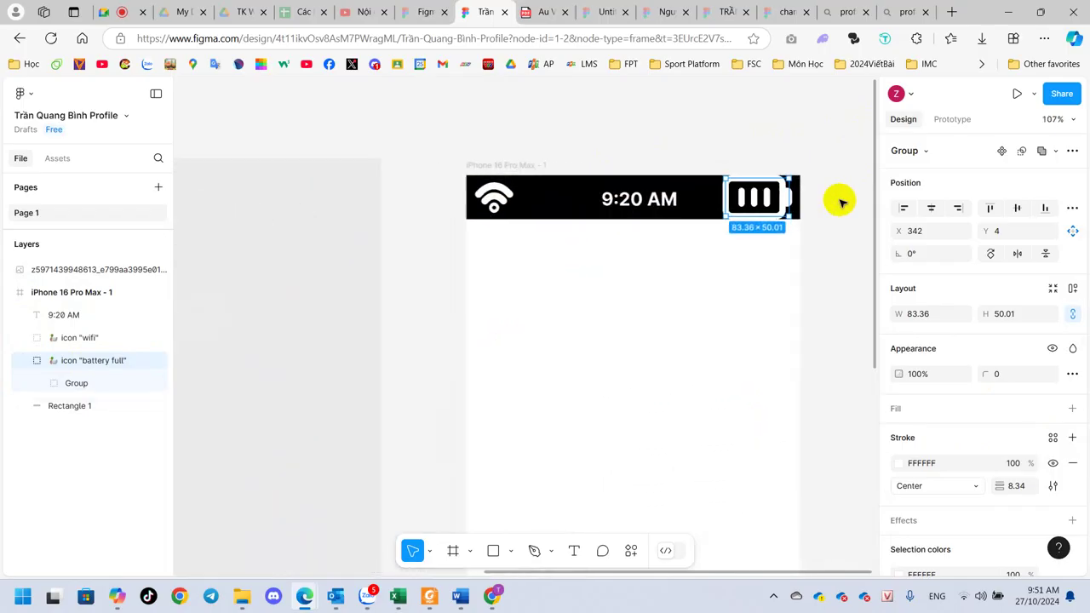
pyautogui.scroll(3, 817, 188)
pyautogui.moveTo(756, 167)
pyautogui.mouseDown()
pyautogui.moveTo(724, 190)
pyautogui.moveTo(739, 198)
pyautogui.mouseUp()
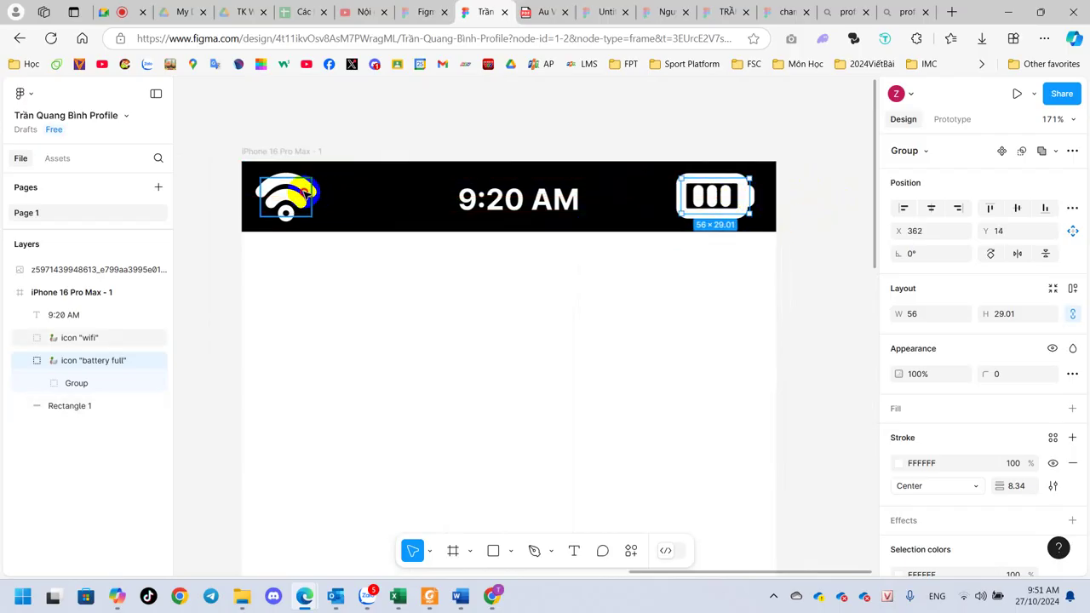
# Reposition the battery icon within the status bar beside the wifi icon and time
pyautogui.click(285, 195)
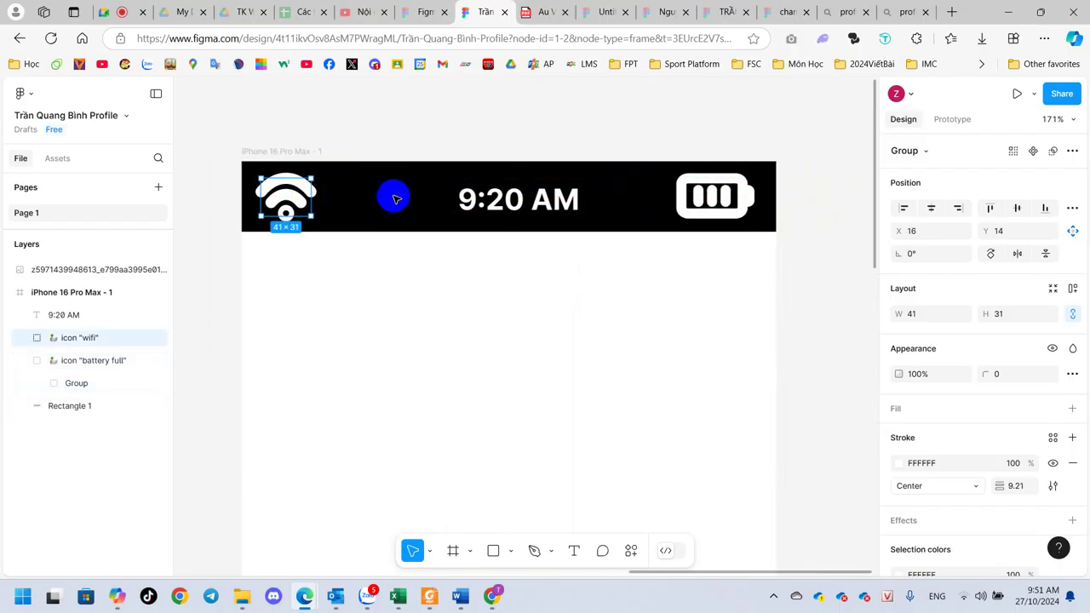
pyautogui.keyDown('shift'); pyautogui.click(499, 203); pyautogui.keyUp('shift')
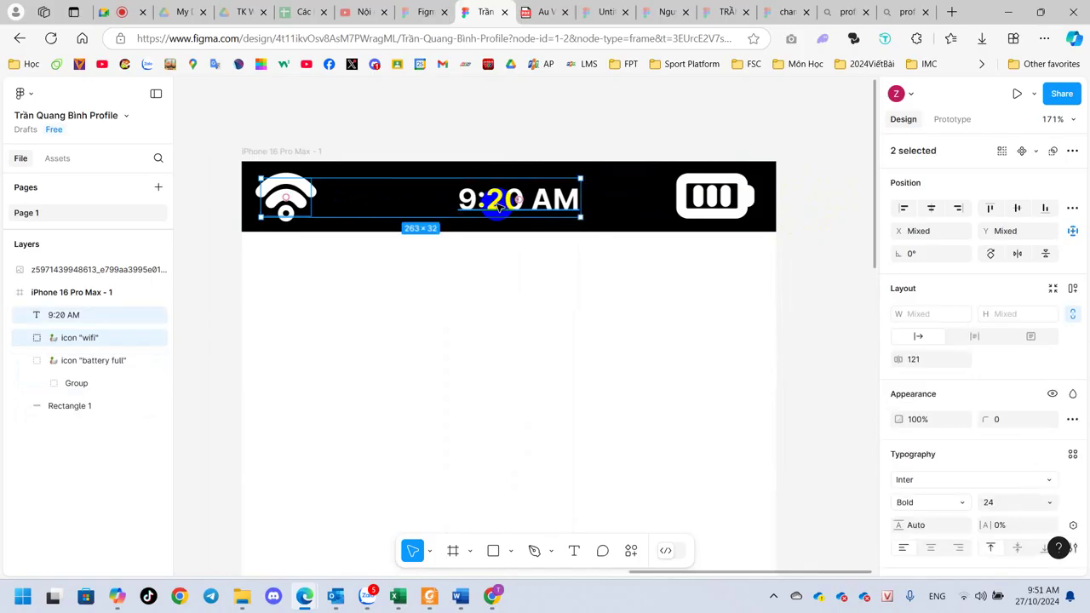
pyautogui.keyDown('shift'); pyautogui.click(697, 196); pyautogui.keyUp('shift')
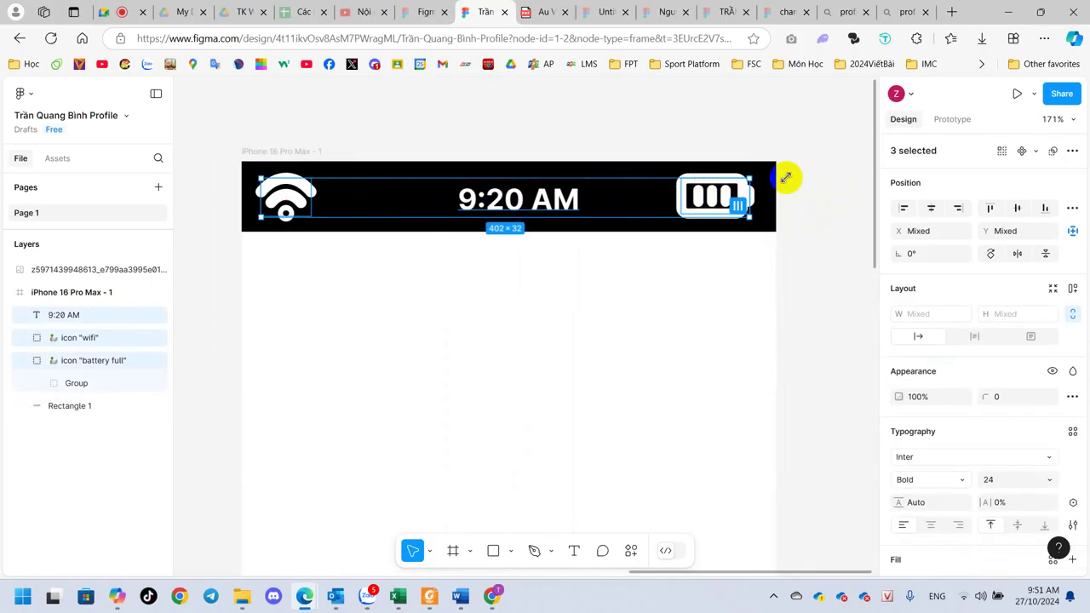
pyautogui.click(850, 214)
pyautogui.click(738, 178)
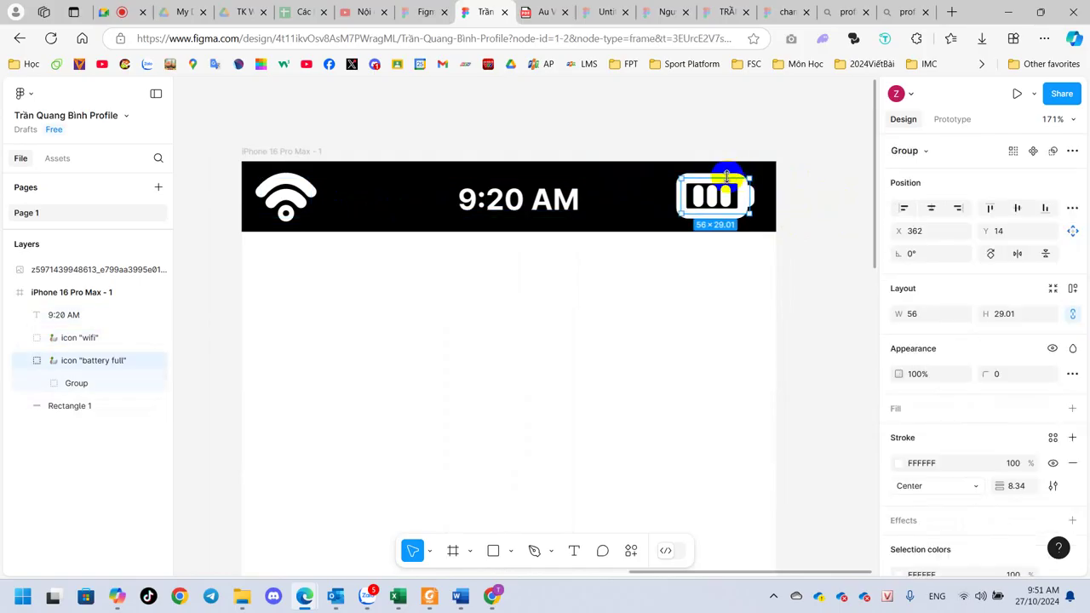
pyautogui.moveTo(727, 176)
pyautogui.mouseDown()
pyautogui.moveTo(678, 189)
pyautogui.moveTo(735, 204)
pyautogui.mouseUp()
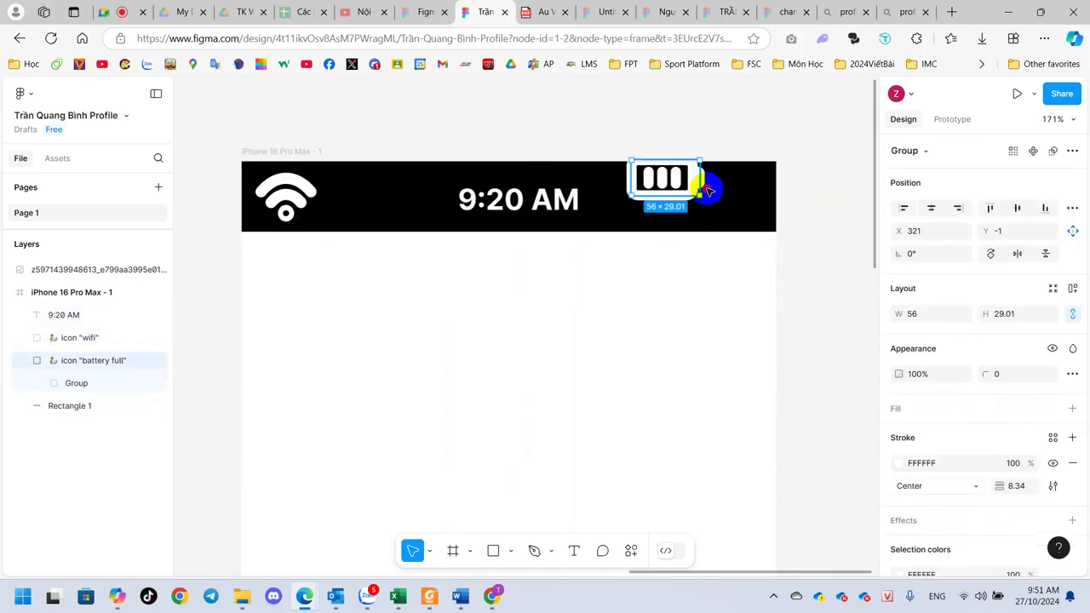
# Align wifi, time and battery on vertical centres and distribute them evenly, 106 apart
pyautogui.keyDown('shift'); pyautogui.click(523, 200); pyautogui.keyUp('shift')
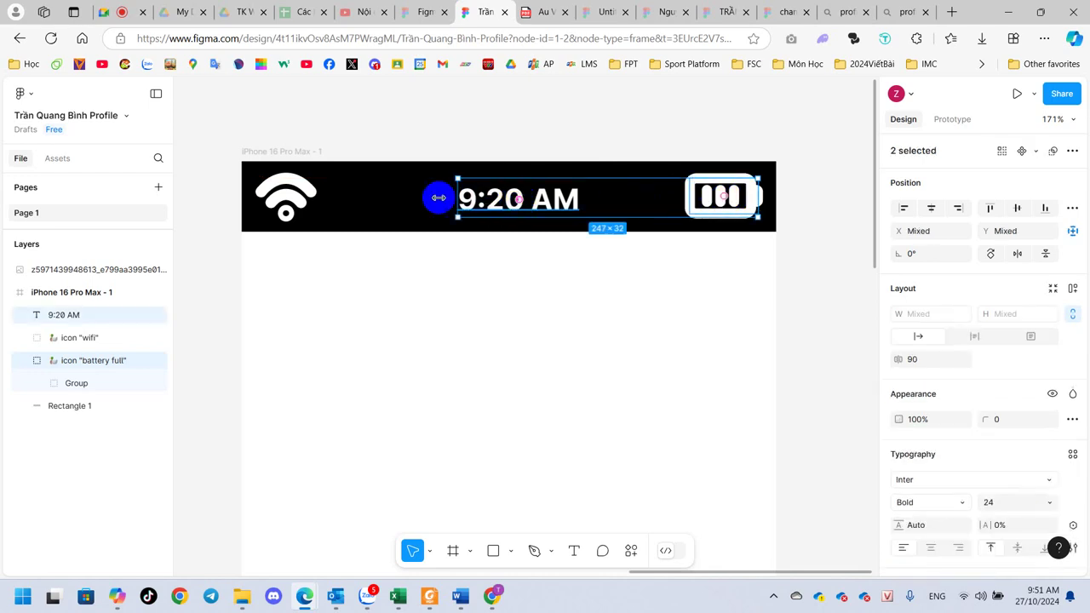
pyautogui.keyDown('shift'); pyautogui.click(288, 195); pyautogui.keyUp('shift')
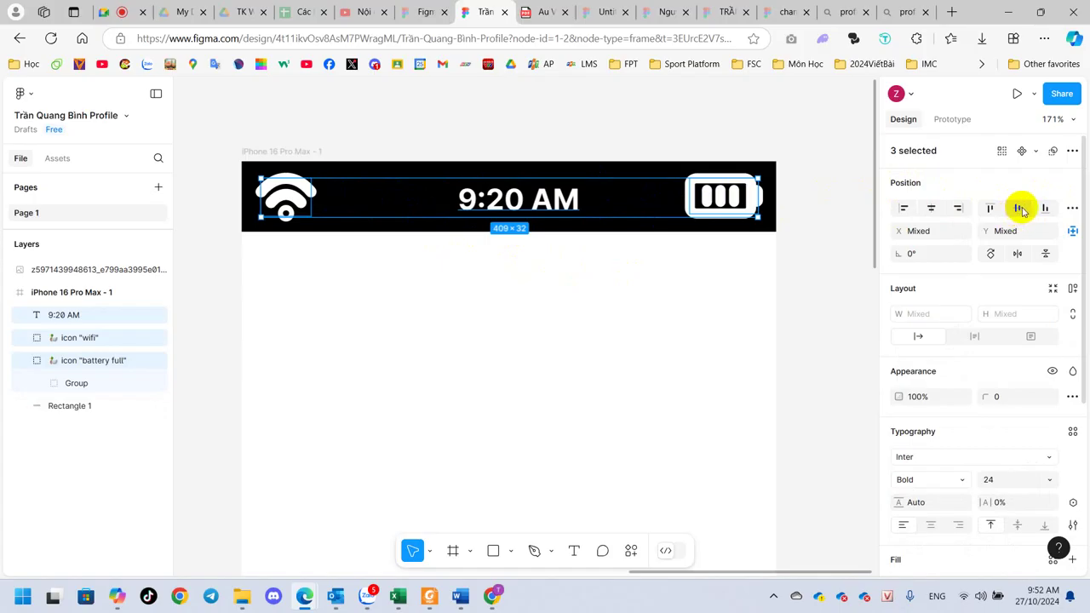
pyautogui.click(1022, 209)
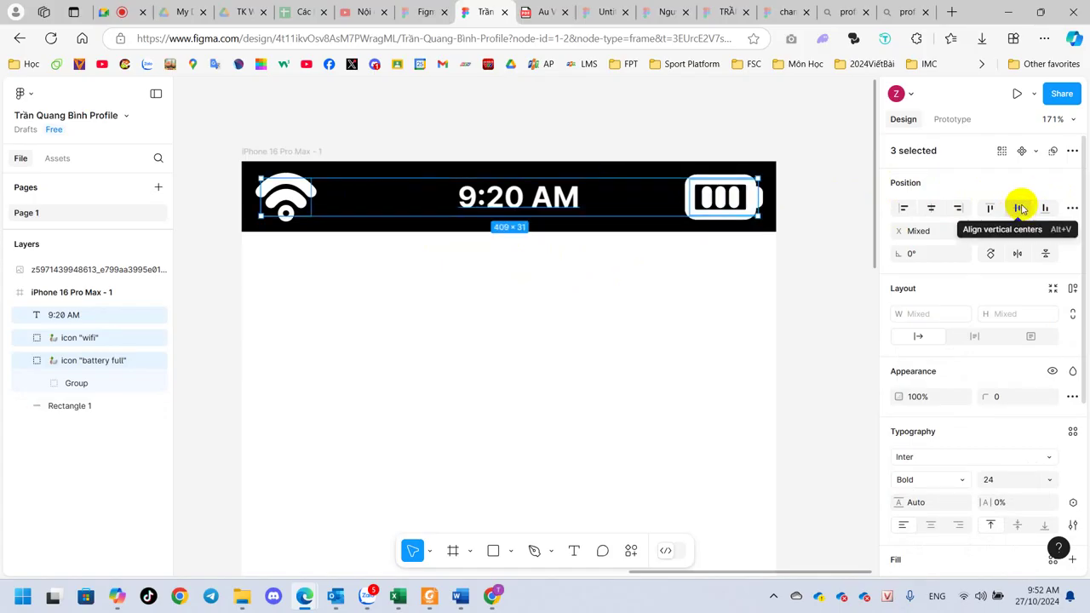
pyautogui.click(1017, 256)
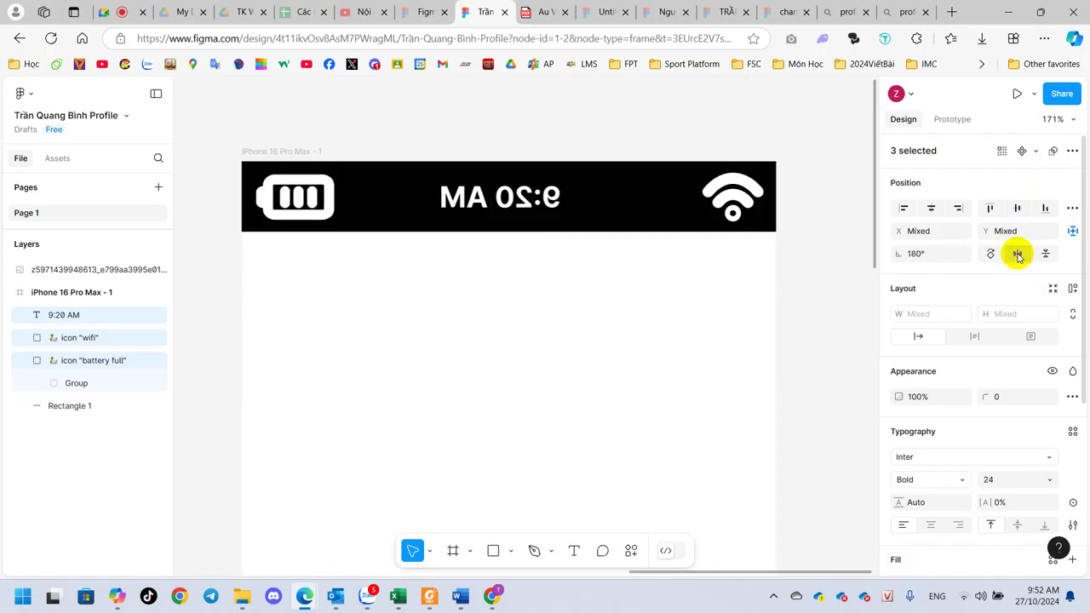
pyautogui.click(1017, 256)
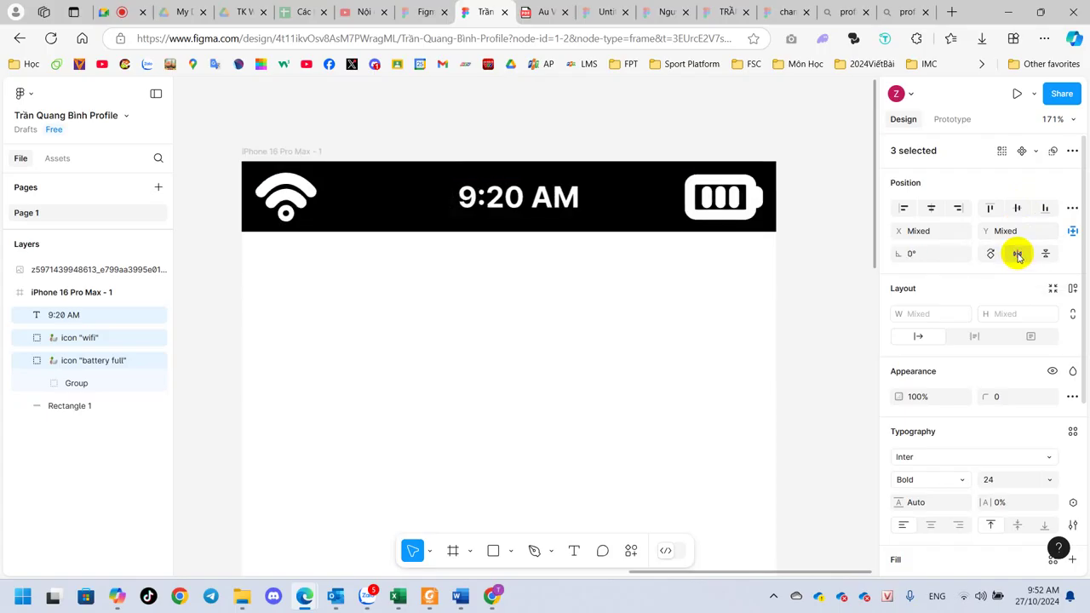
pyautogui.click(1072, 208)
pyautogui.click(1071, 211)
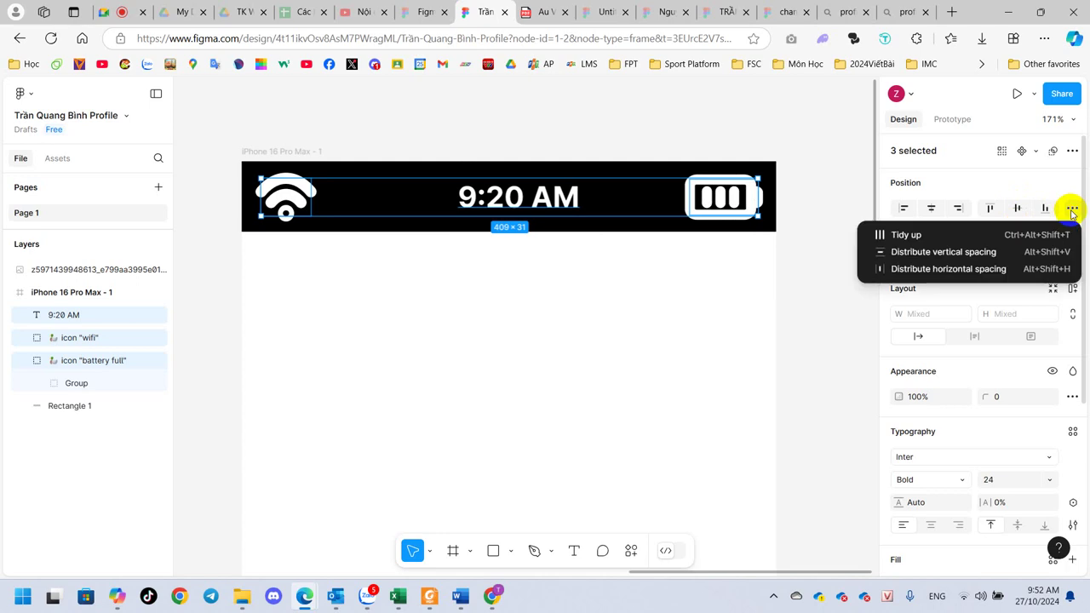
pyautogui.click(911, 271)
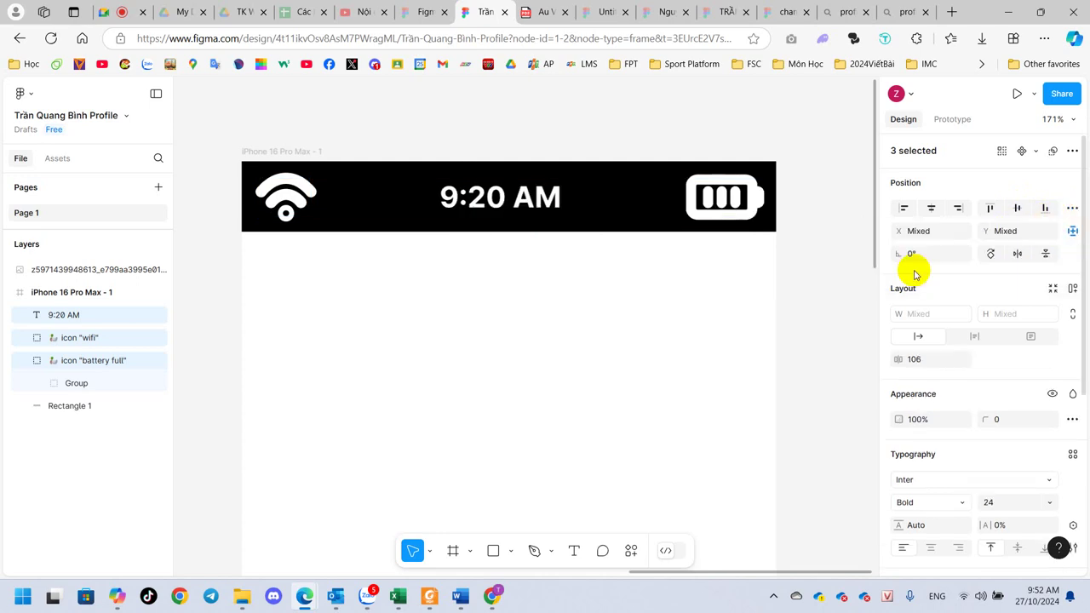
pyautogui.click(824, 276)
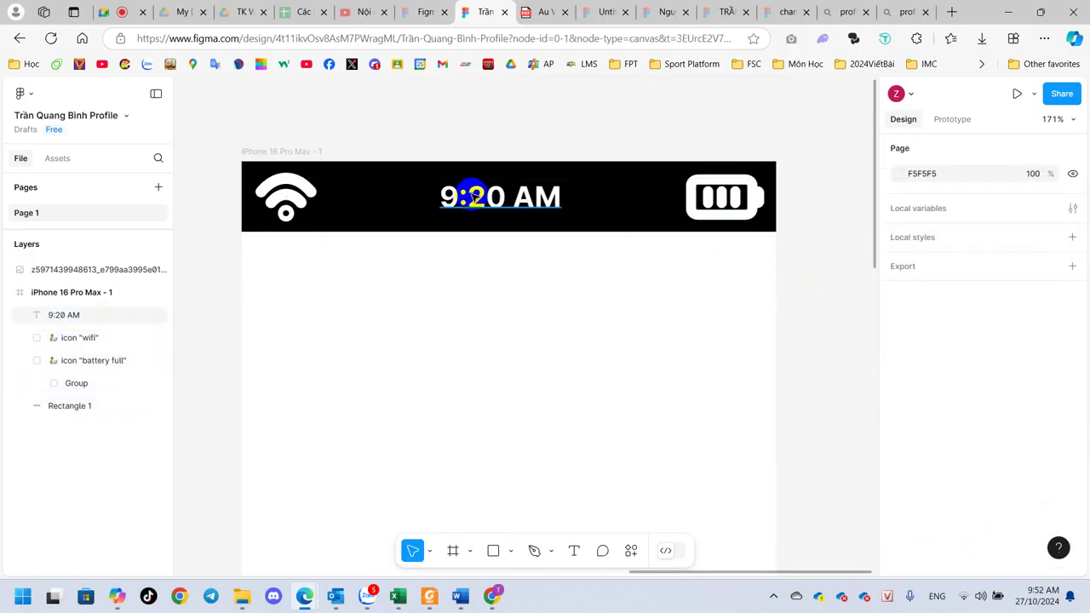
# Nudge the 9:20 AM text to the status bar's centre
pyautogui.click(504, 196)
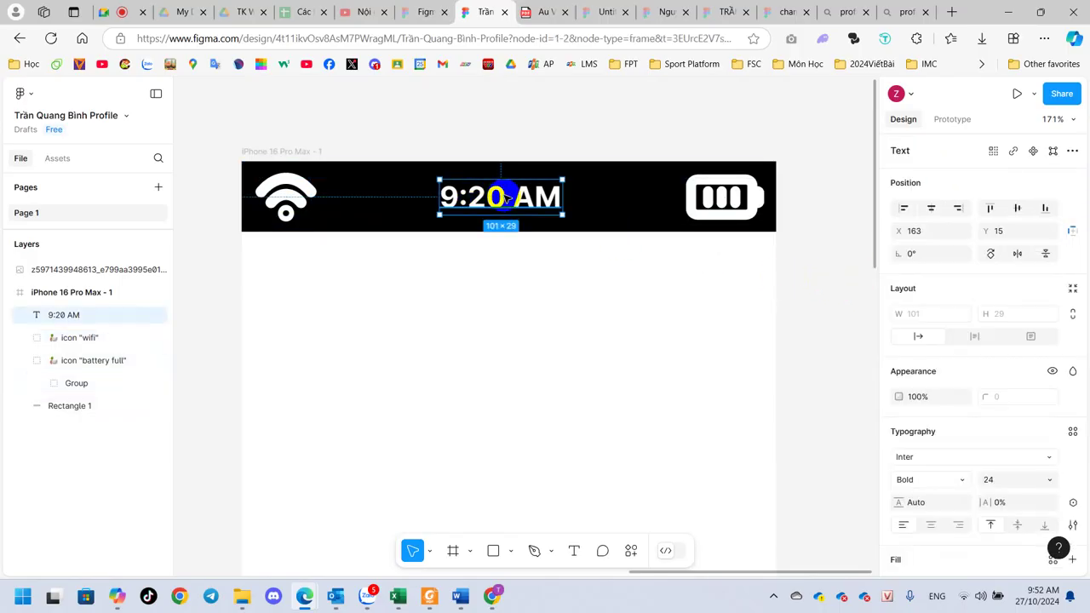
pyautogui.moveTo(504, 196); pyautogui.dragTo(509, 198)
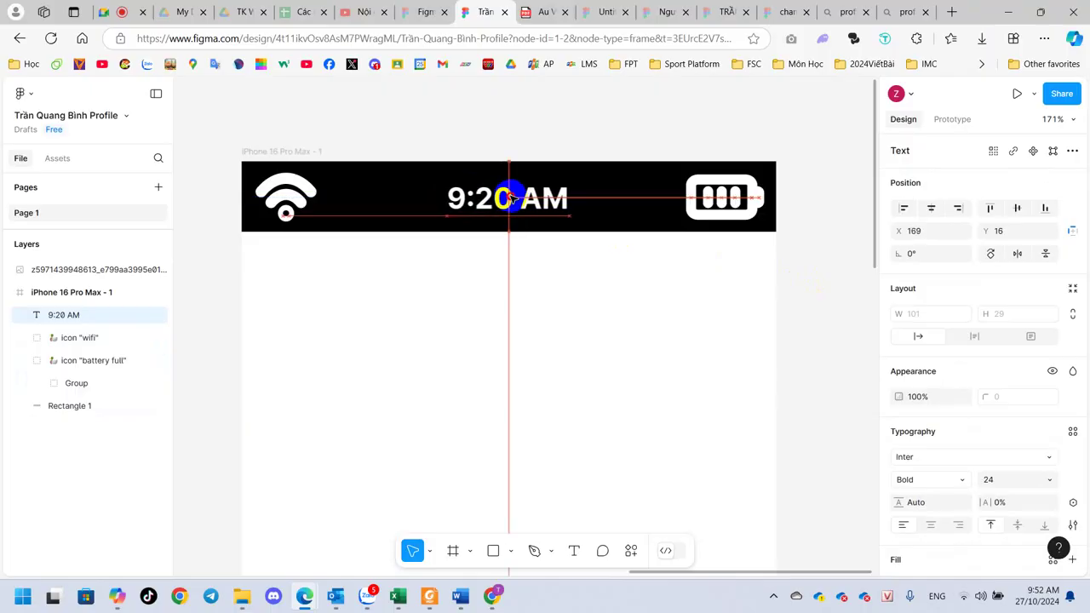
pyautogui.click(816, 281)
# Zoom out and back in to inspect the reference mockup's Back and Profile header
pyautogui.scroll(-2, 816, 281)
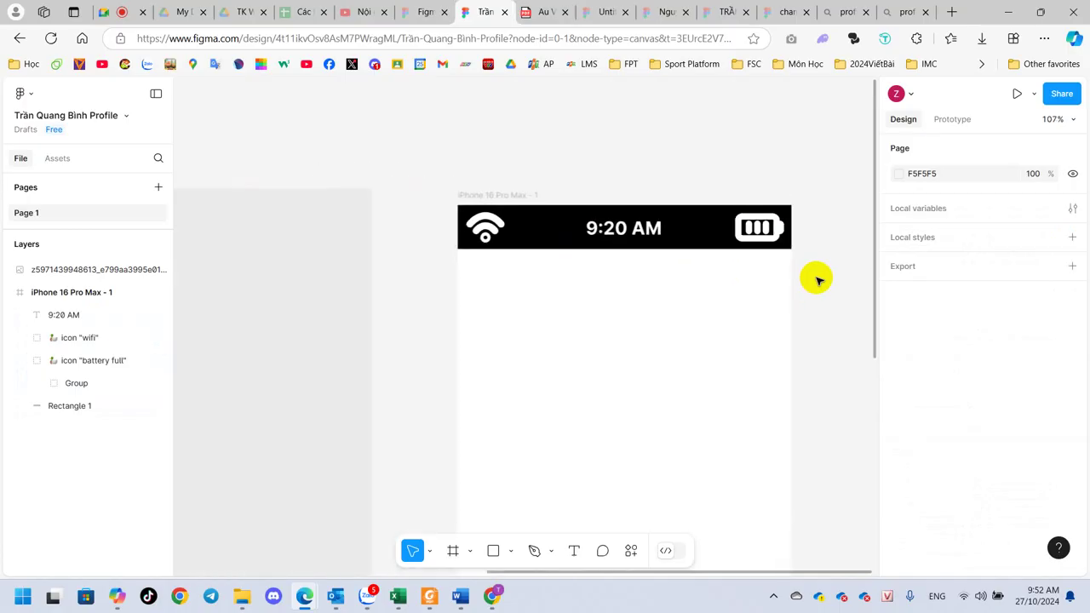
pyautogui.scroll(-2, 816, 281)
pyautogui.scroll(-2, 816, 281)
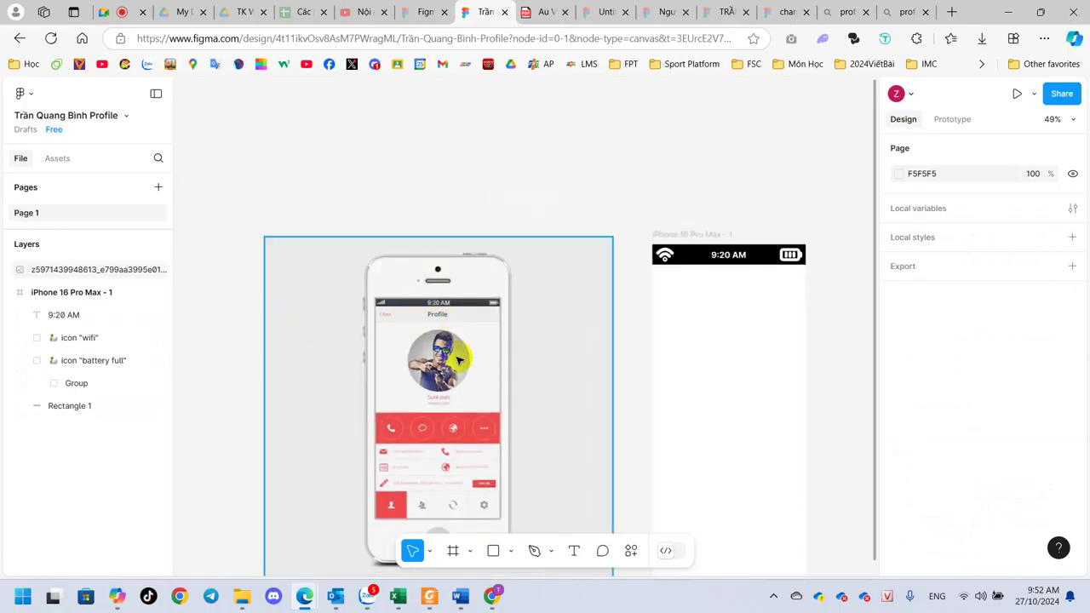
pyautogui.scroll(1, 435, 400)
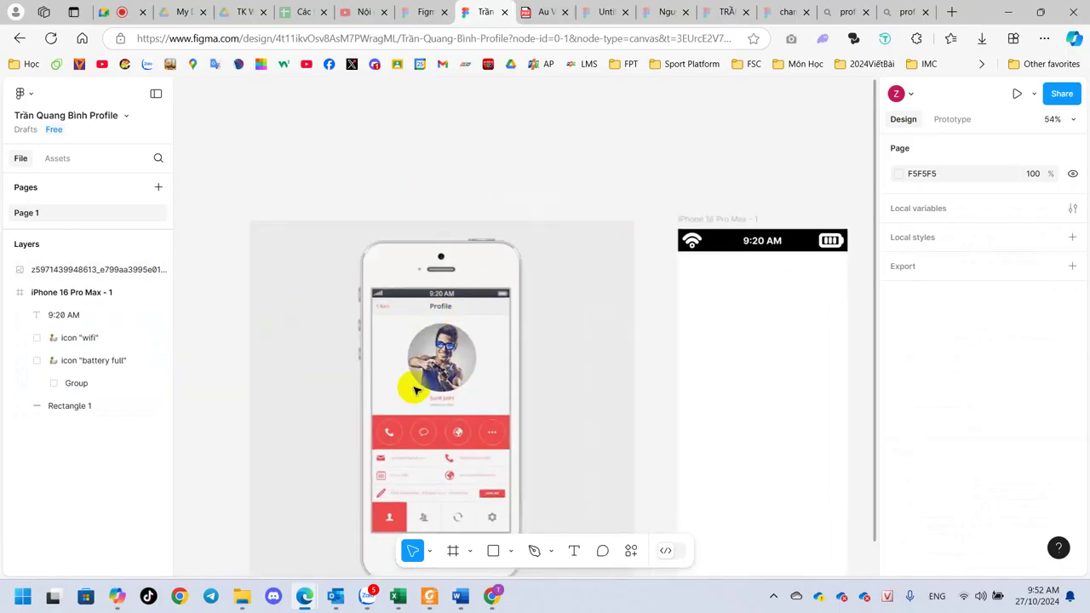
pyautogui.scroll(2, 413, 384)
pyautogui.scroll(2, 414, 384)
pyautogui.scroll(1, 392, 340)
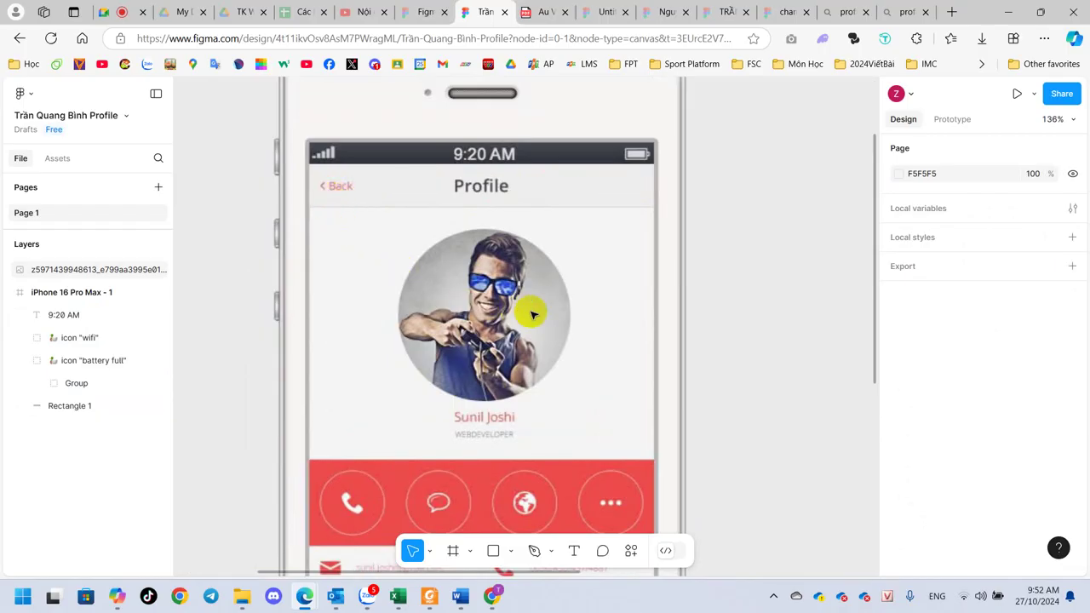
pyautogui.scroll(-5, 619, 440)
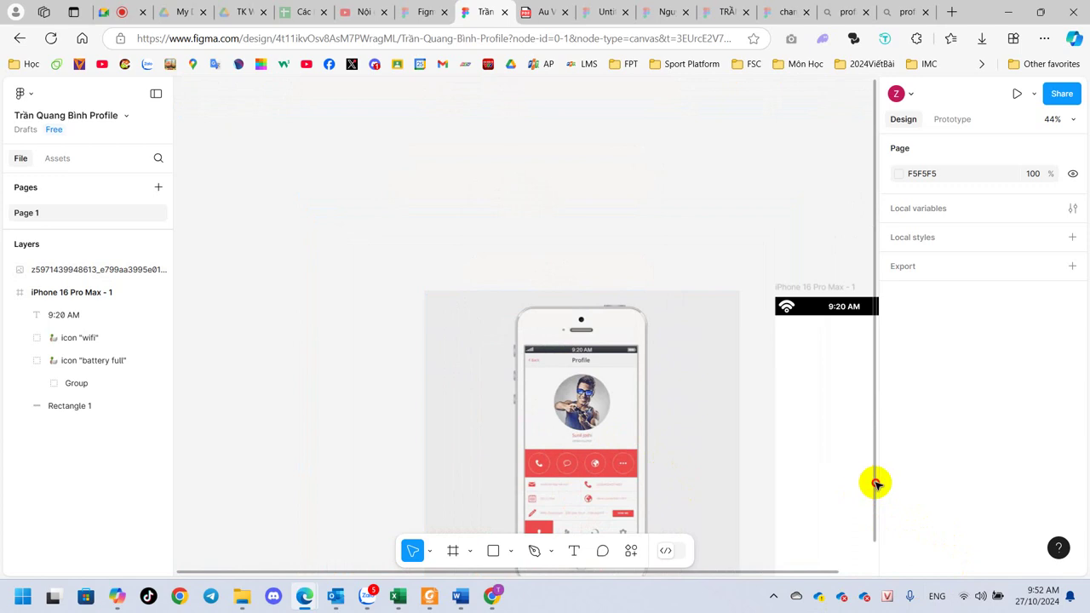
pyautogui.moveTo(877, 484); pyautogui.dragTo(880, 562)
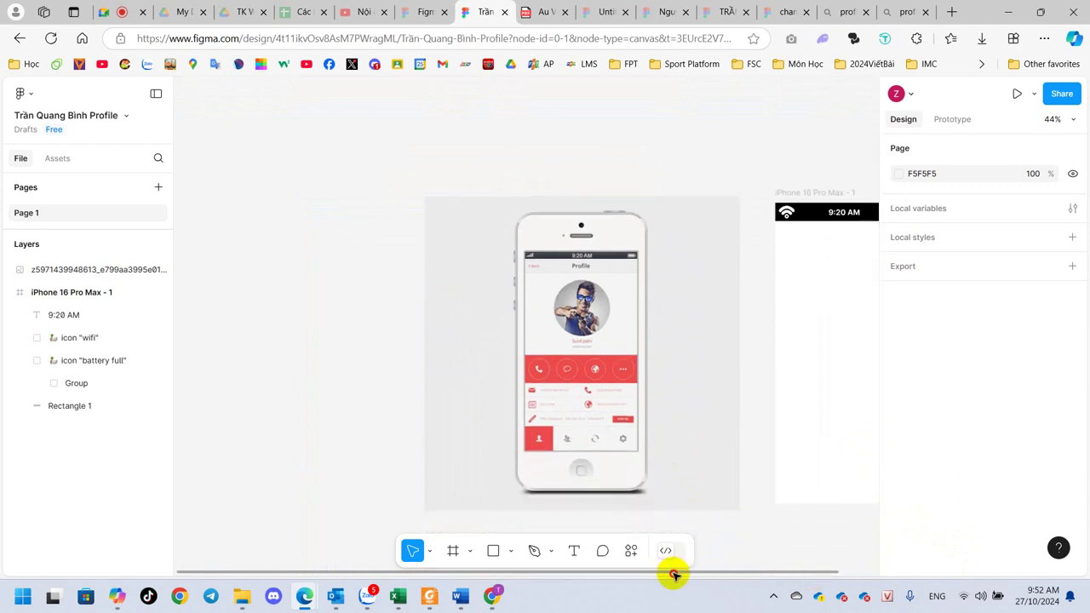
# Enlarge the phone mockup reference image by dragging its resize handles
pyautogui.moveTo(673, 577); pyautogui.dragTo(825, 574)
pyautogui.click(446, 402)
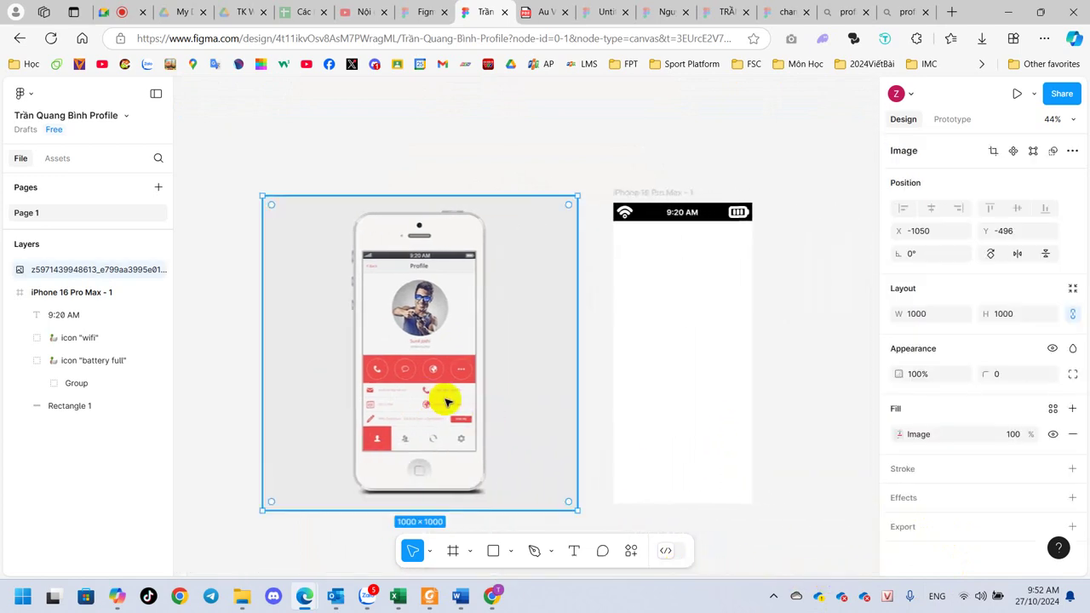
pyautogui.moveTo(261, 196)
pyautogui.mouseDown()
pyautogui.moveTo(233, 138)
pyautogui.moveTo(216, 141)
pyautogui.mouseUp()
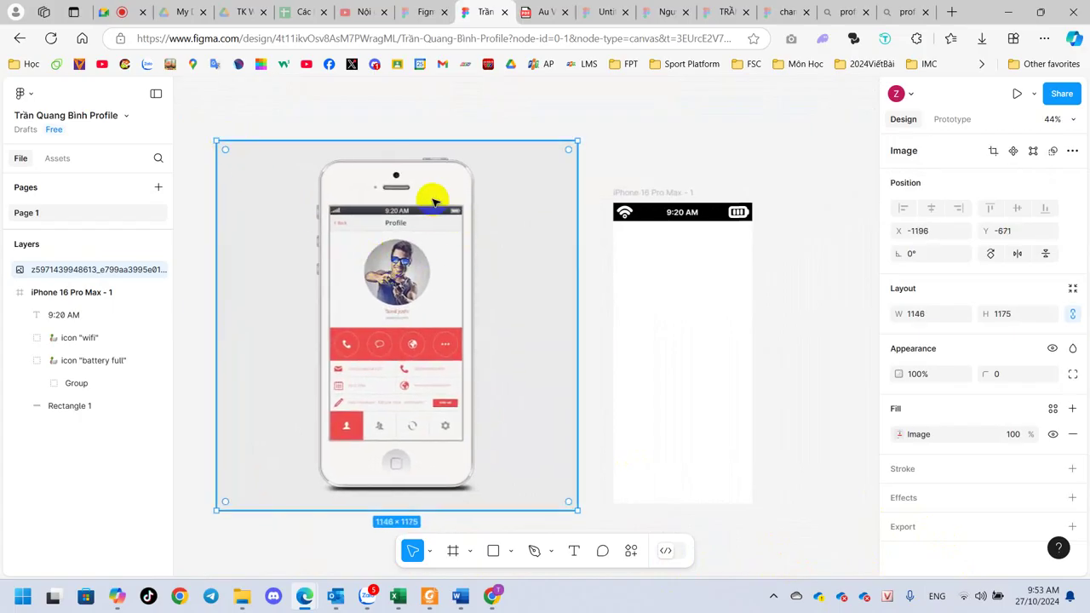
pyautogui.moveTo(577, 511)
pyautogui.mouseDown()
pyautogui.moveTo(601, 544)
pyautogui.moveTo(605, 383)
pyautogui.moveTo(617, 415)
pyautogui.moveTo(586, 430)
pyautogui.mouseUp()
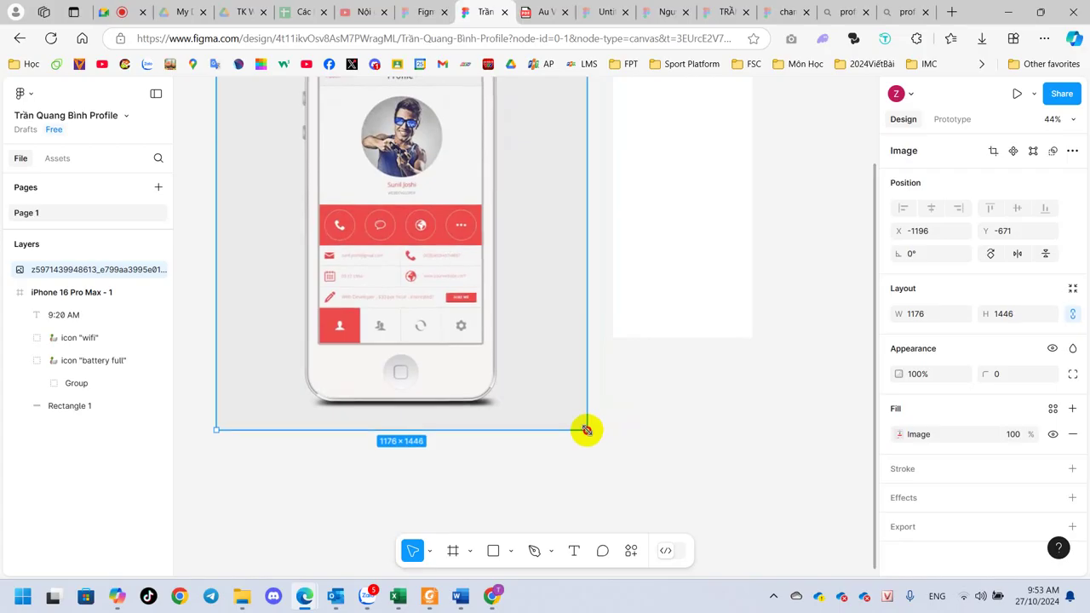
pyautogui.moveTo(587, 430); pyautogui.dragTo(598, 409)
pyautogui.click(718, 421)
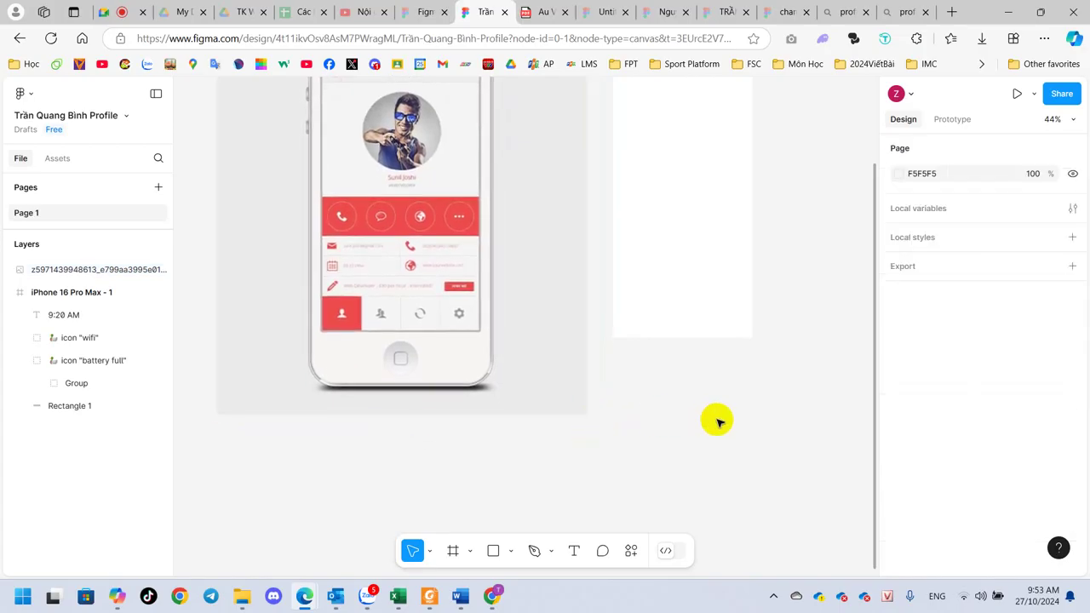
# Shift the mockup slightly and widen its left side to 1451 × 1396 at X -1476
pyautogui.scroll(1, 718, 422)
pyautogui.scroll(1, 718, 421)
pyautogui.scroll(1, 718, 422)
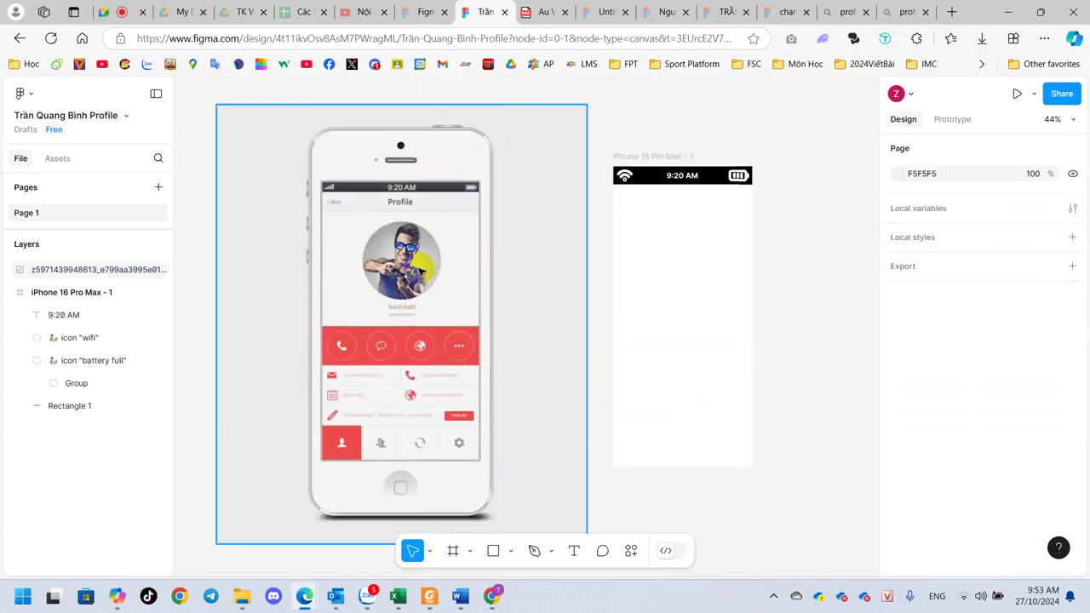
pyautogui.moveTo(420, 267); pyautogui.dragTo(417, 260)
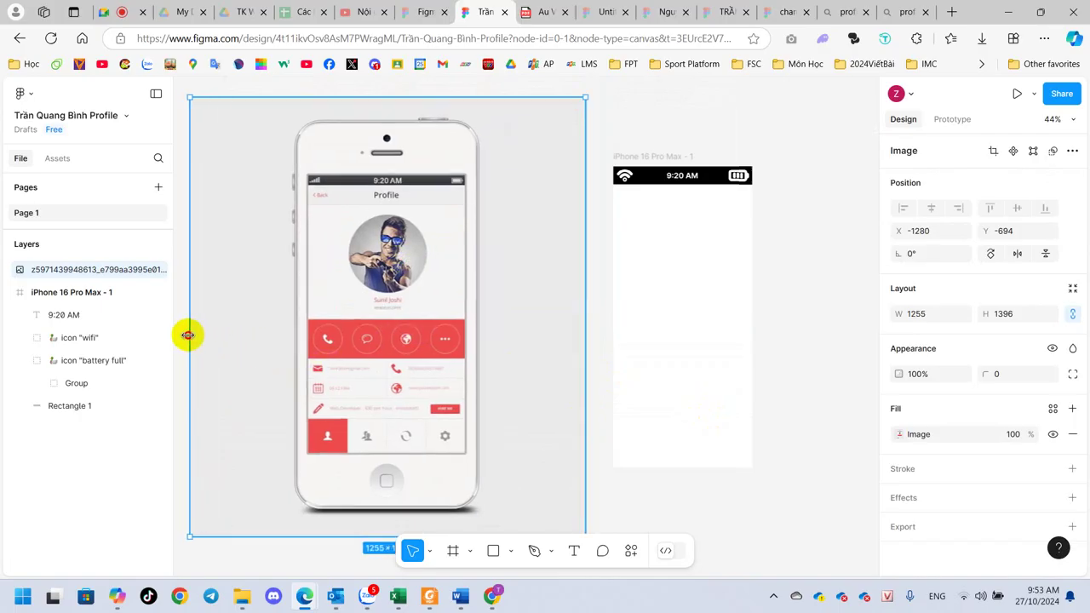
pyautogui.moveTo(191, 335)
pyautogui.mouseDown()
pyautogui.moveTo(179, 335)
pyautogui.moveTo(231, 332)
pyautogui.mouseUp()
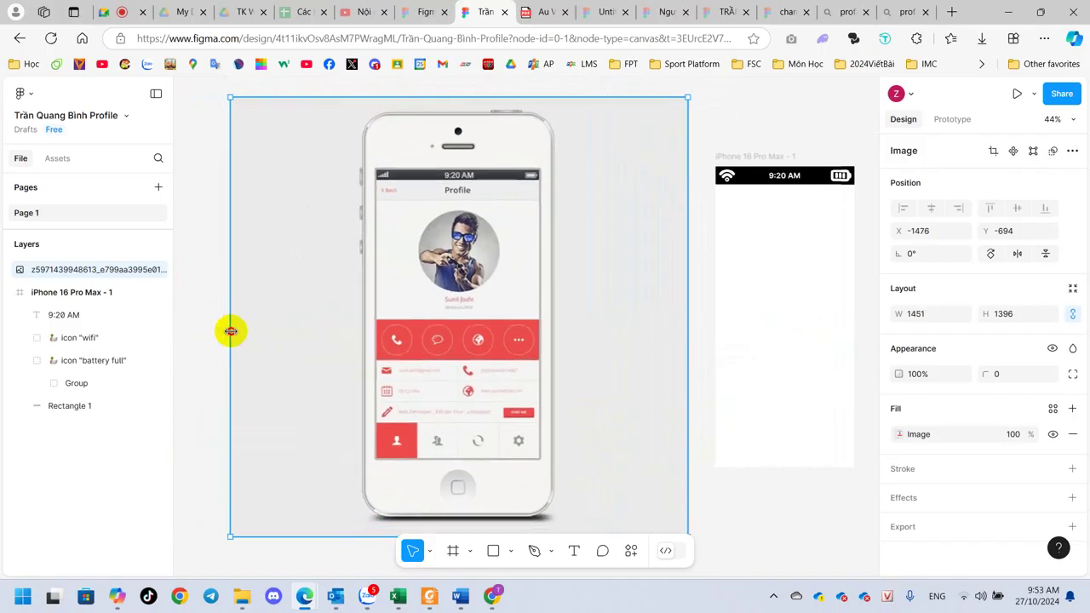
pyautogui.click(747, 508)
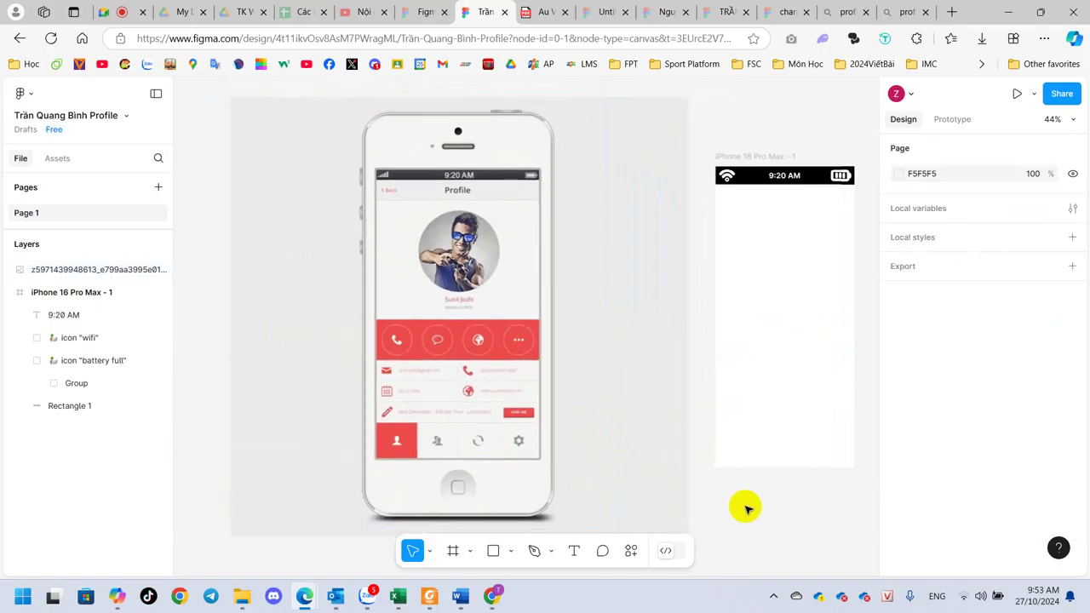
pyautogui.click(430, 301)
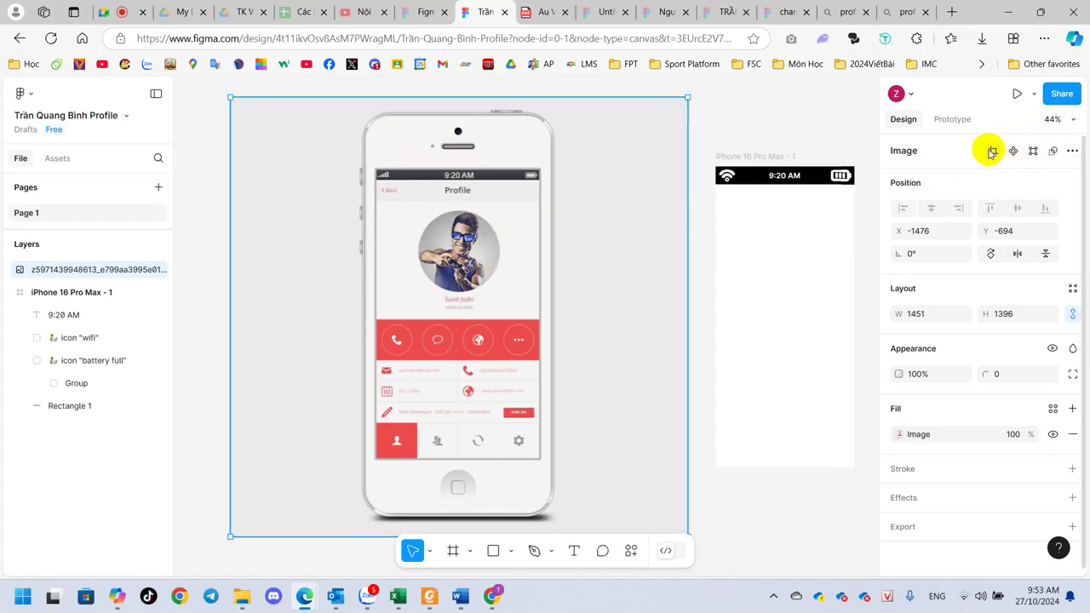
# Crop the mockup's right, left, top and bottom edges to its profile screen, 538 × 969
pyautogui.click(993, 151)
pyautogui.moveTo(686, 317); pyautogui.dragTo(568, 322)
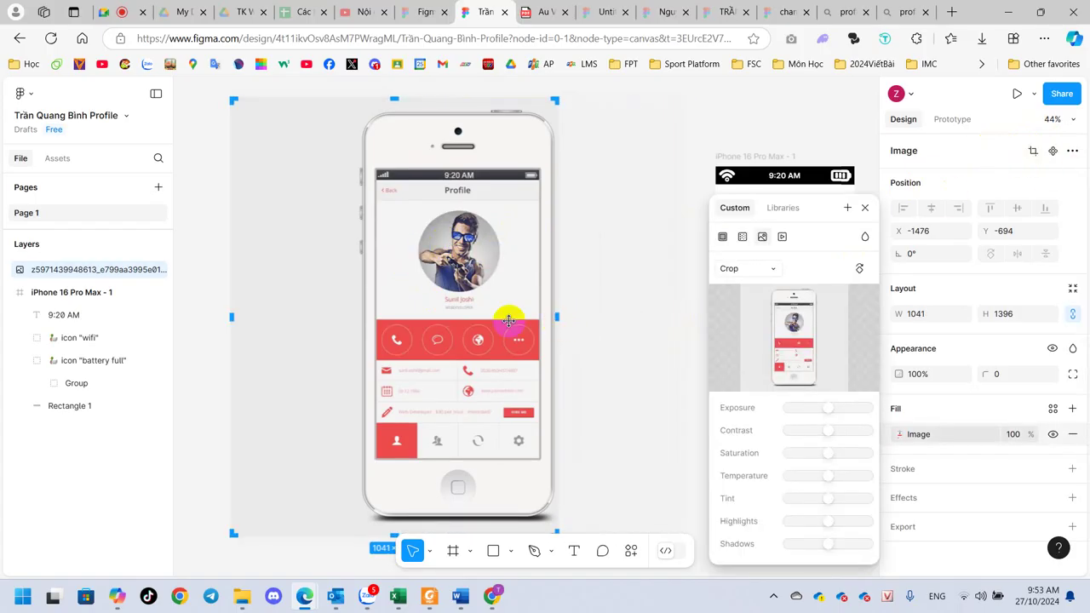
pyautogui.moveTo(230, 317); pyautogui.dragTo(351, 317)
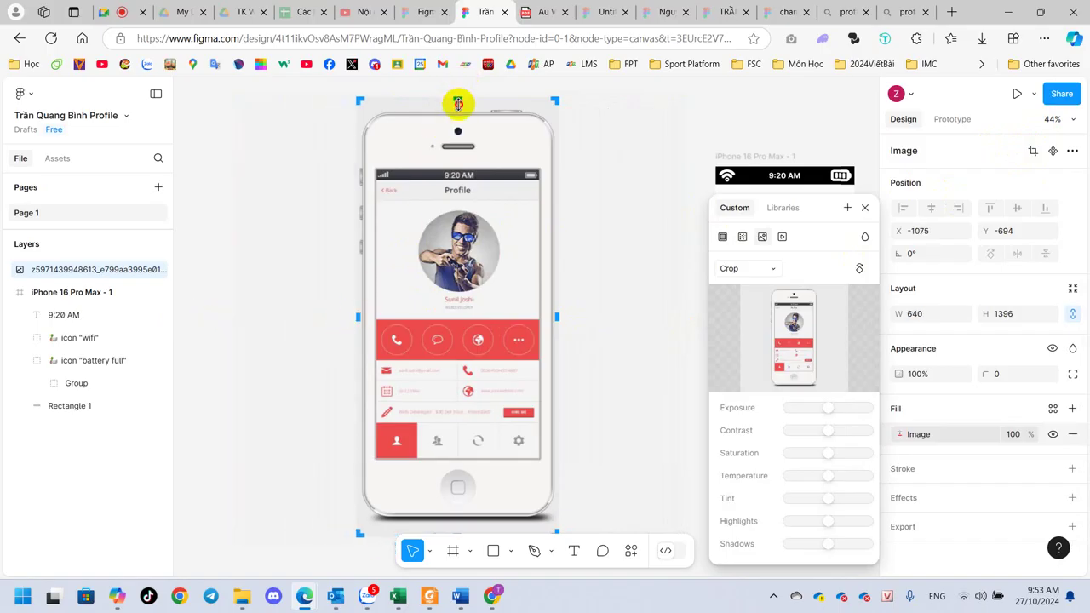
pyautogui.moveTo(458, 102); pyautogui.dragTo(443, 162)
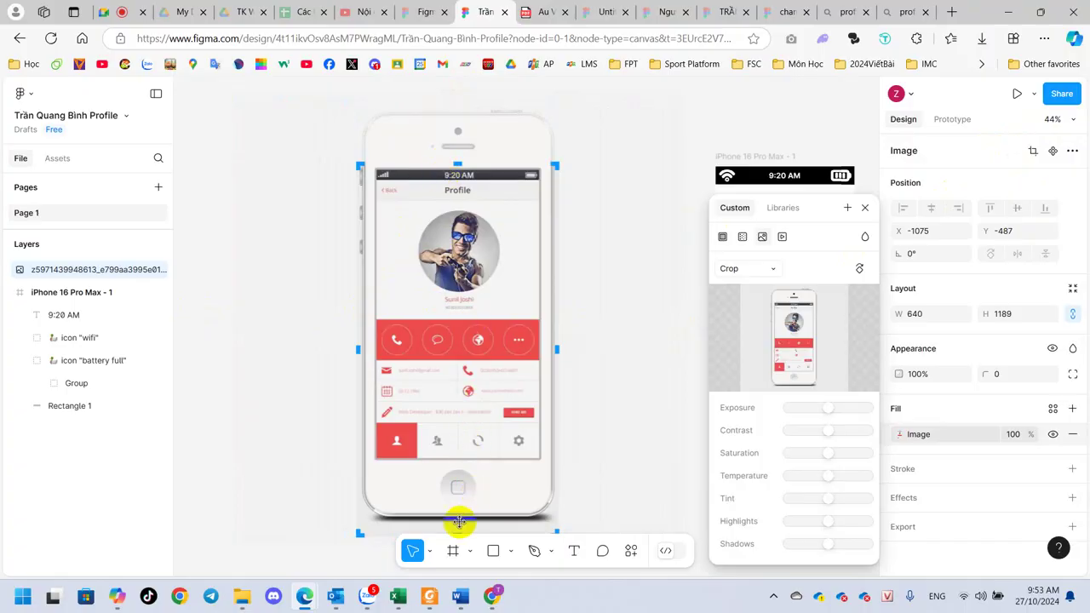
pyautogui.moveTo(457, 533)
pyautogui.mouseDown()
pyautogui.moveTo(465, 454)
pyautogui.moveTo(467, 467)
pyautogui.mouseUp()
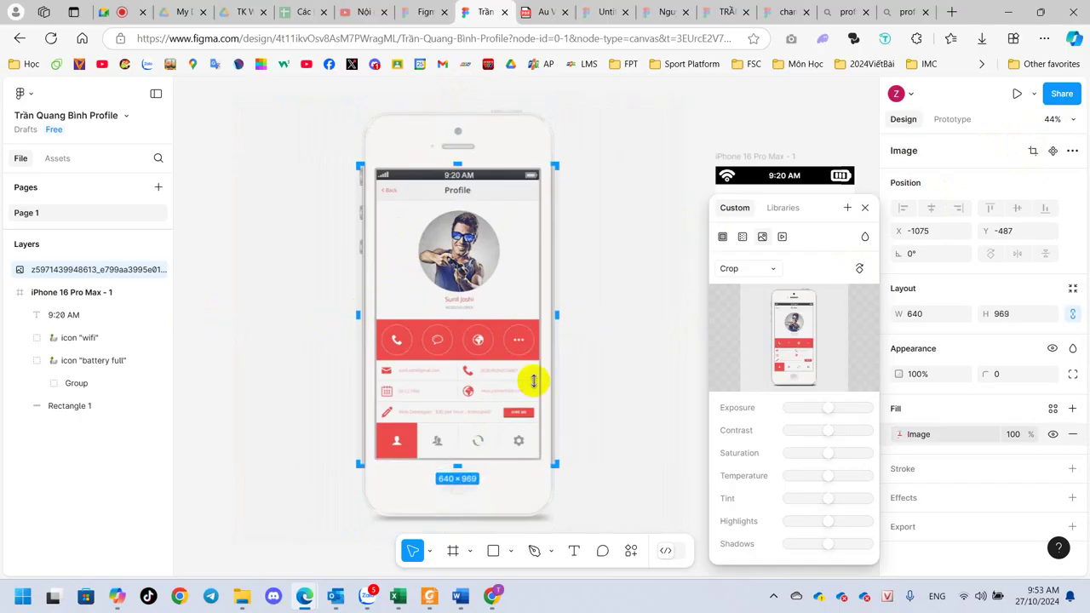
pyautogui.moveTo(554, 314); pyautogui.dragTo(546, 315)
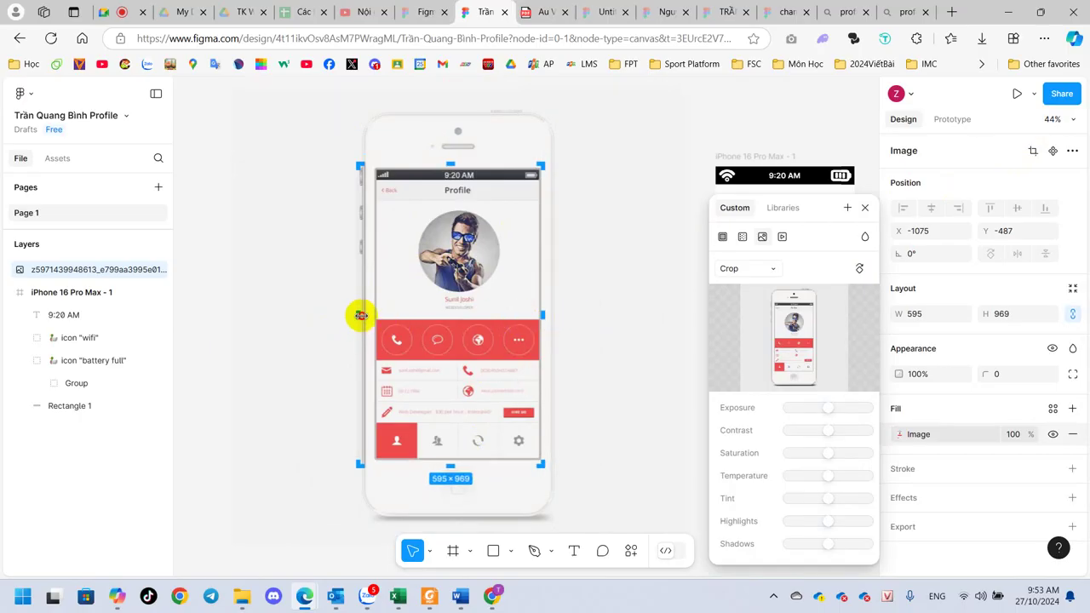
pyautogui.moveTo(361, 315); pyautogui.dragTo(375, 316)
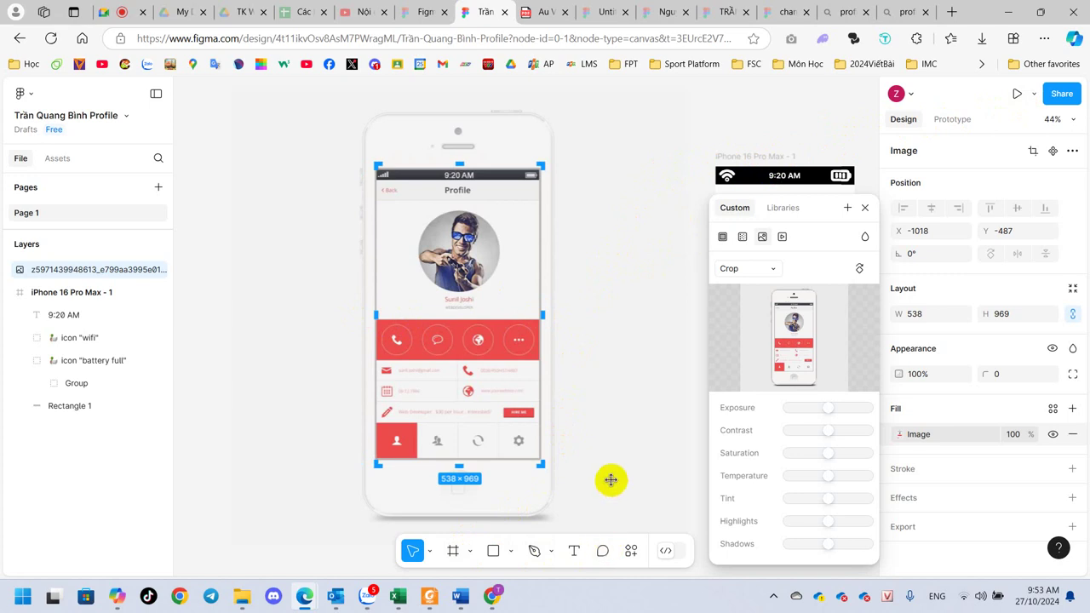
# Move the cropped screenshot beside the iPhone frame and enlarge it to about 552 × 1007
pyautogui.click(633, 372)
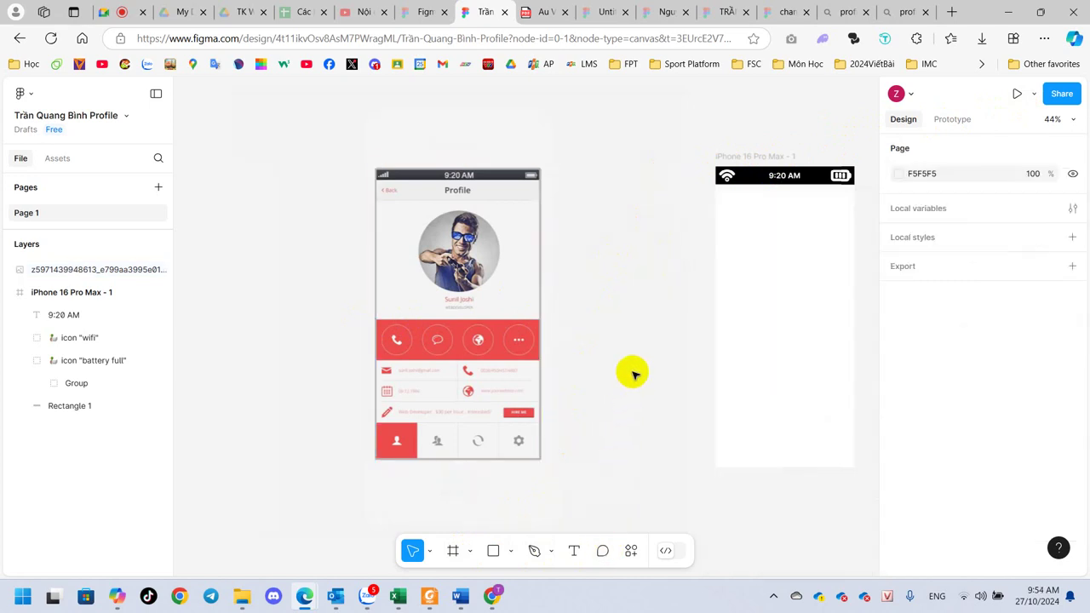
pyautogui.moveTo(479, 340); pyautogui.dragTo(628, 341)
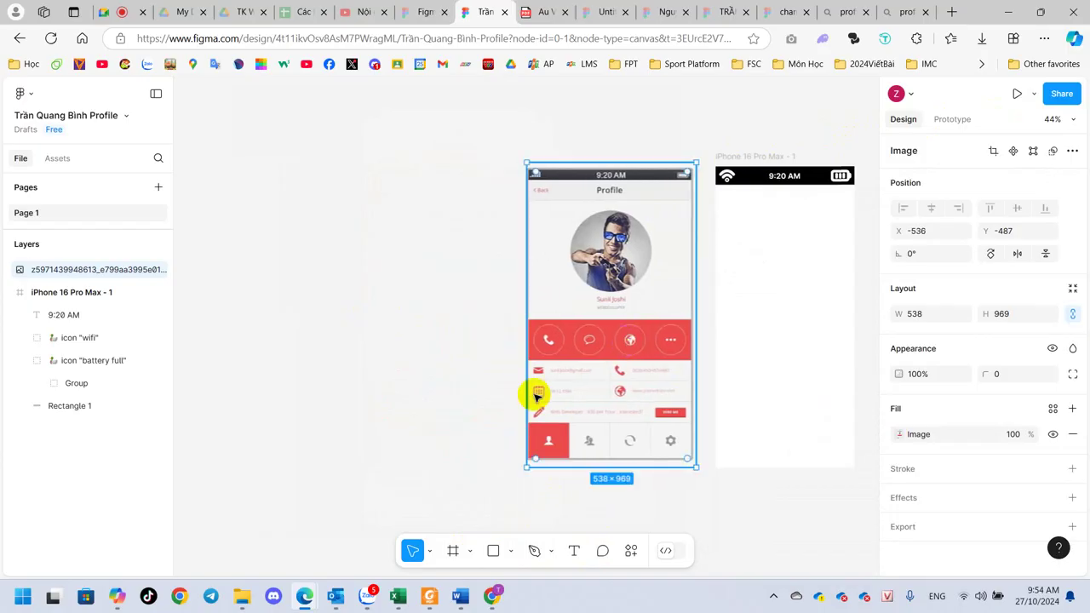
pyautogui.moveTo(525, 467)
pyautogui.mouseDown()
pyautogui.moveTo(501, 478)
pyautogui.moveTo(534, 477)
pyautogui.moveTo(521, 475)
pyautogui.mouseUp()
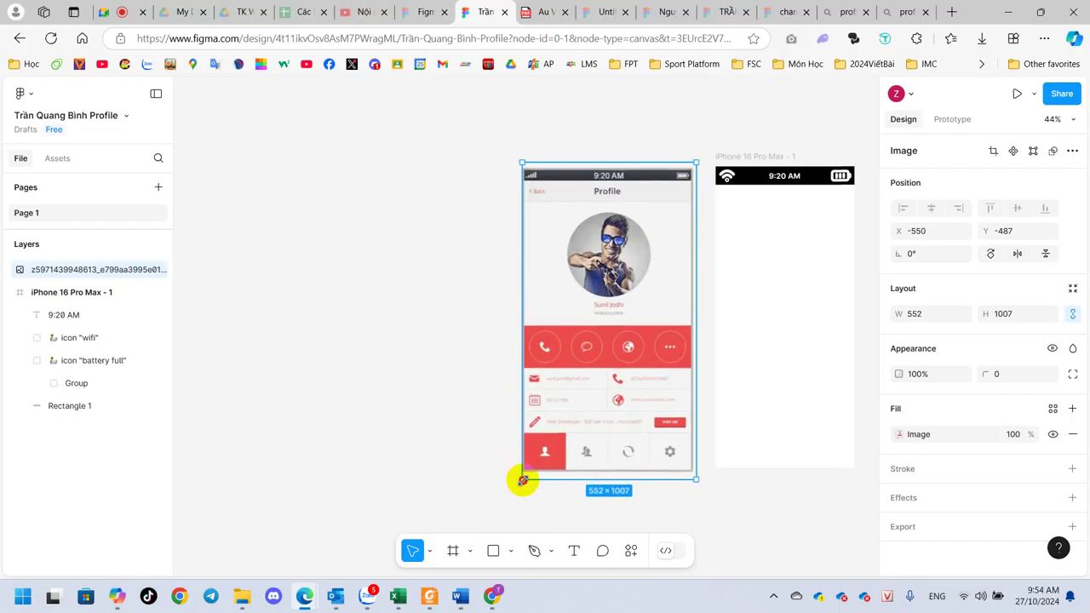
pyautogui.click(749, 511)
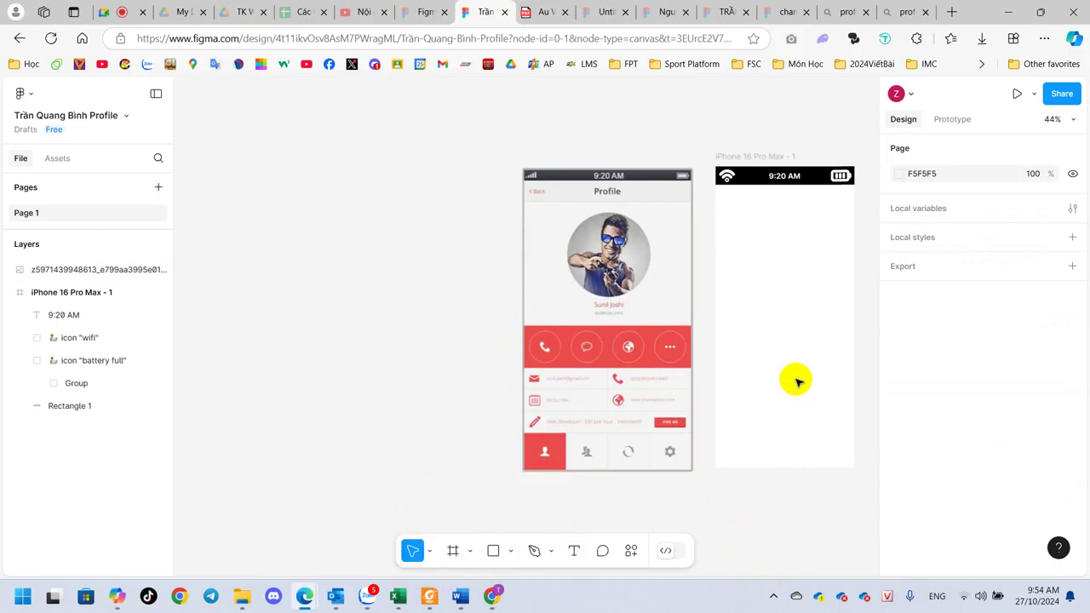
pyautogui.moveTo(800, 341)
pyautogui.mouseDown()
pyautogui.moveTo(650, 341)
pyautogui.moveTo(577, 306)
pyautogui.mouseUp()
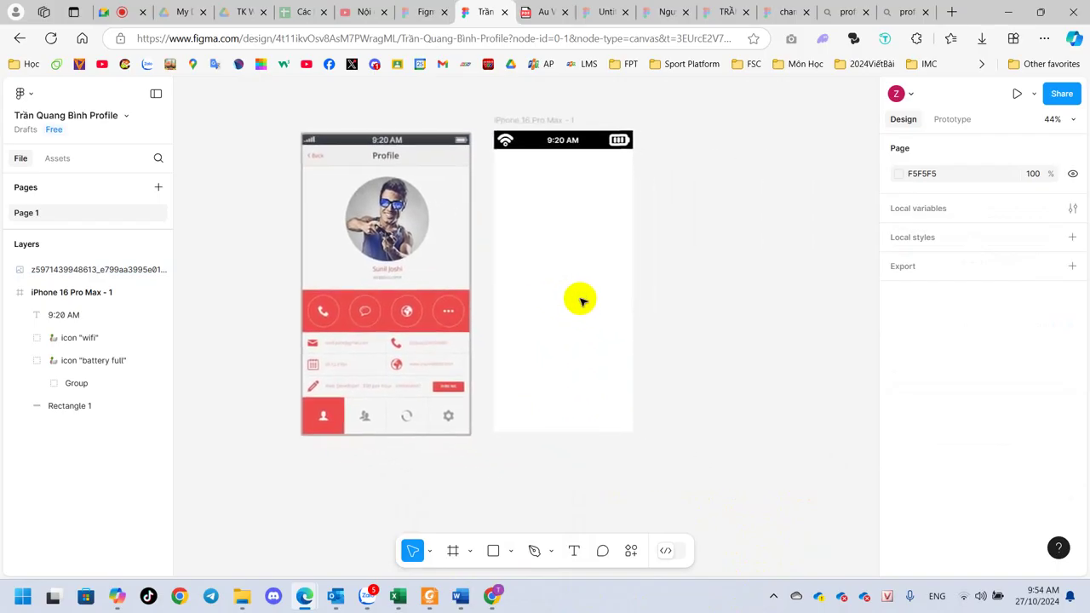
pyautogui.keyDown('ctrl'); pyautogui.scroll(1, 579, 300); pyautogui.keyUp('ctrl')
pyautogui.keyDown('ctrl'); pyautogui.scroll(1, 580, 300); pyautogui.keyUp('ctrl')
pyautogui.keyDown('ctrl'); pyautogui.scroll(1, 580, 300); pyautogui.keyUp('ctrl')
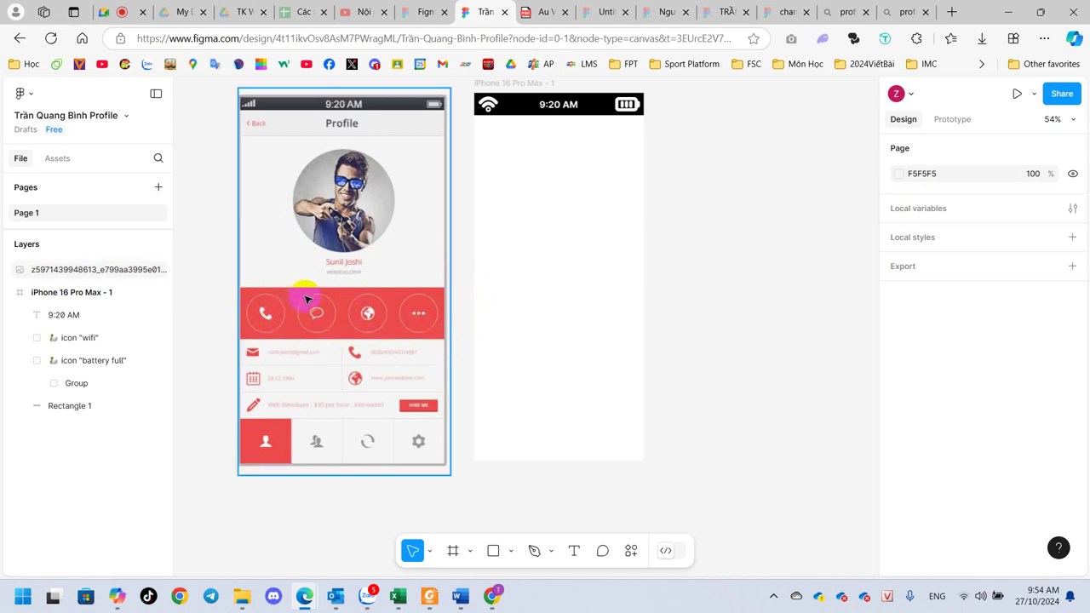
# Draw a rectangle across the iPhone frame's full width, sized 440 × 127
pyautogui.click(494, 551)
pyautogui.moveTo(501, 292)
pyautogui.mouseDown()
pyautogui.moveTo(592, 342)
pyautogui.moveTo(493, 305)
pyautogui.moveTo(544, 317)
pyautogui.mouseUp()
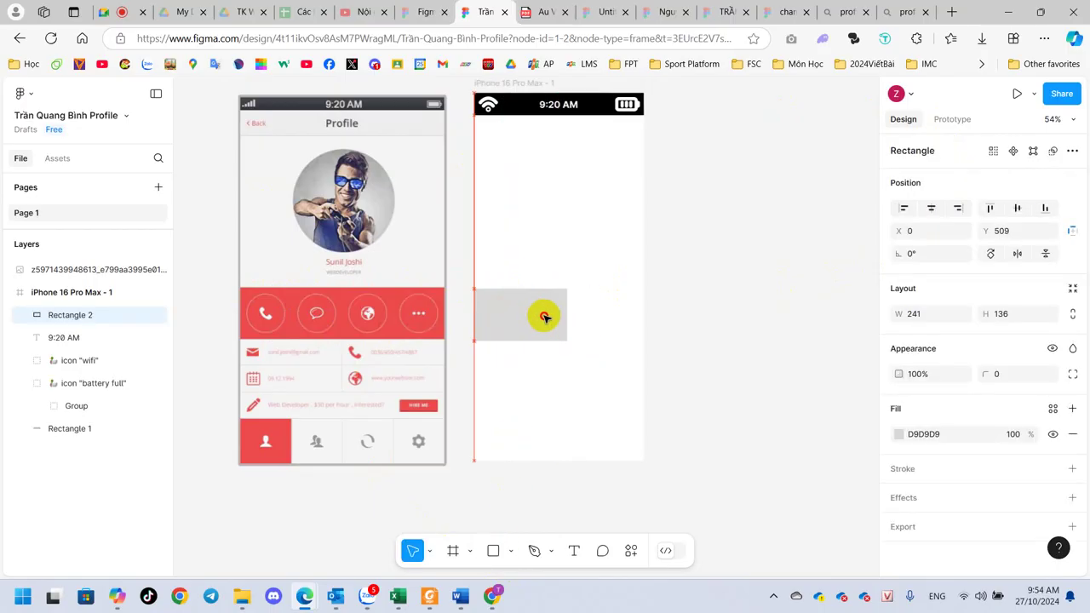
pyautogui.moveTo(566, 316); pyautogui.dragTo(642, 317)
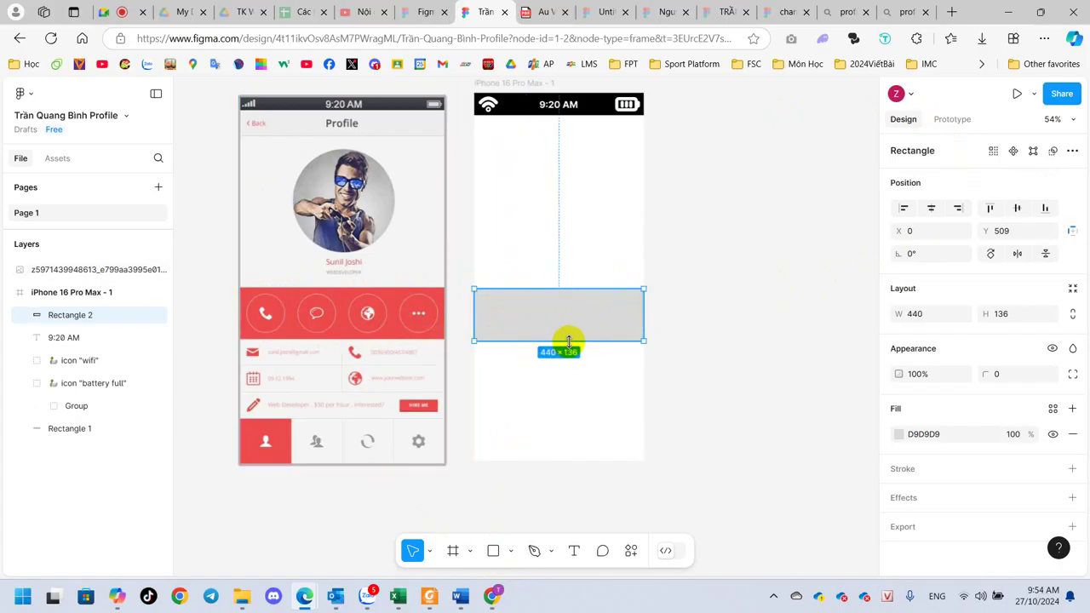
pyautogui.moveTo(568, 338); pyautogui.dragTo(566, 335)
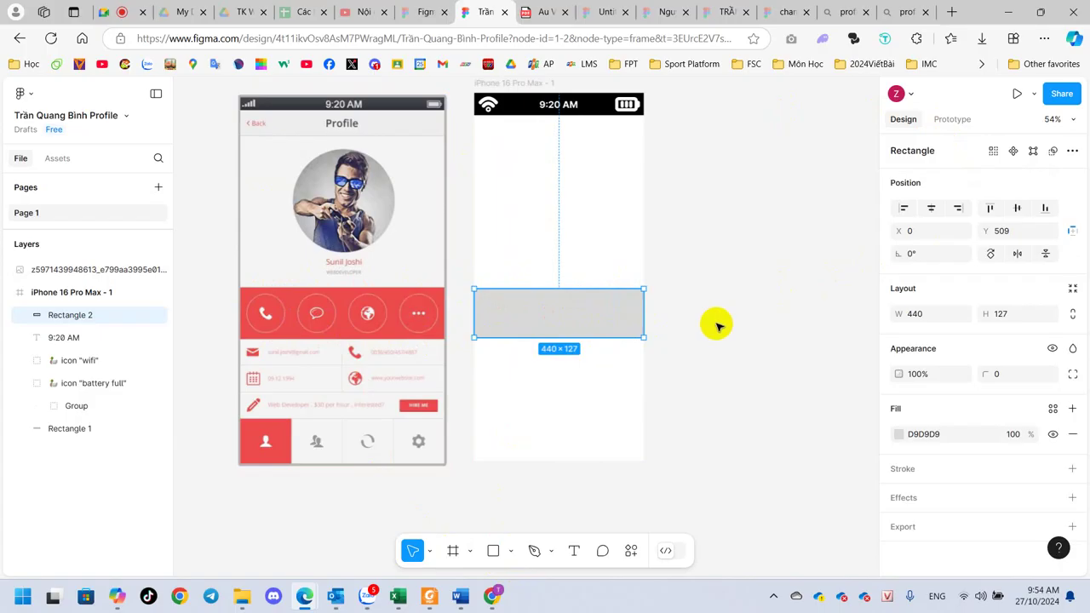
# Fill the rectangle with the mockup's red band colour via the eyedropper, lightened slightly
pyautogui.click(898, 435)
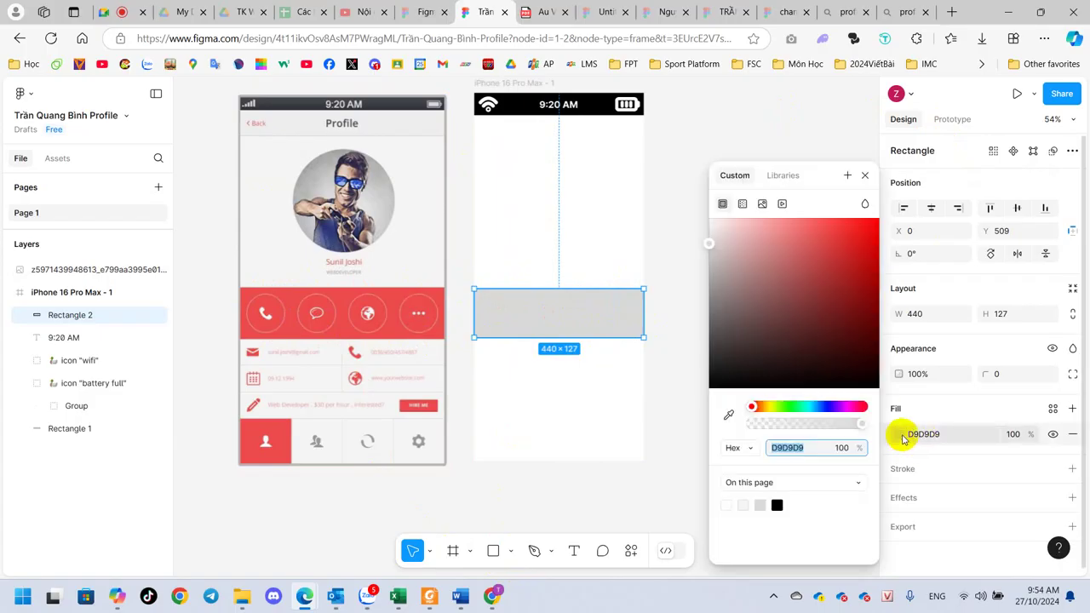
pyautogui.click(727, 417)
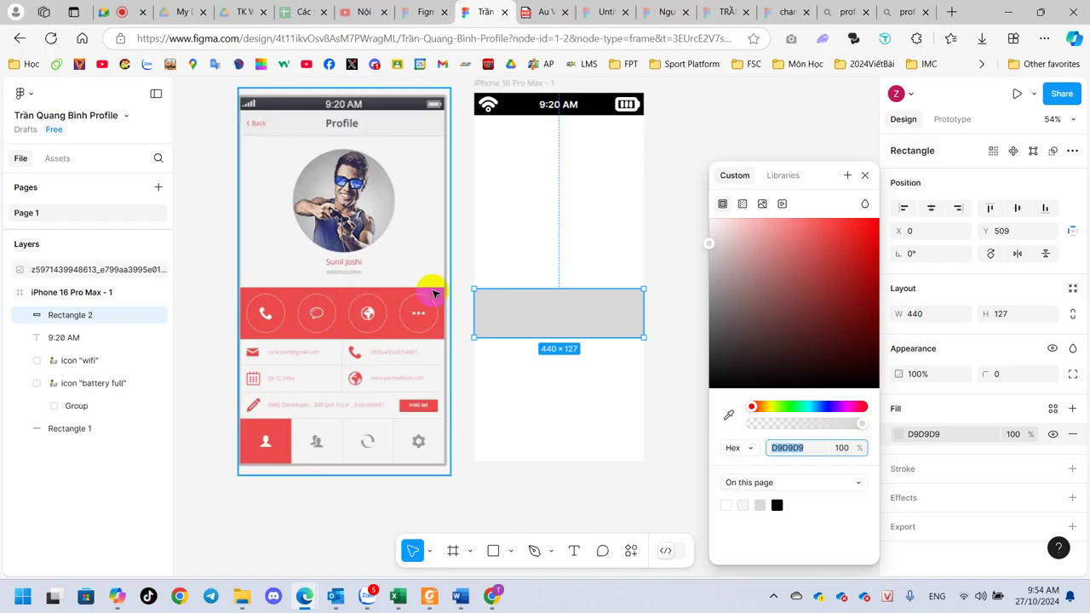
pyautogui.press('Escape')
pyautogui.click(823, 220)
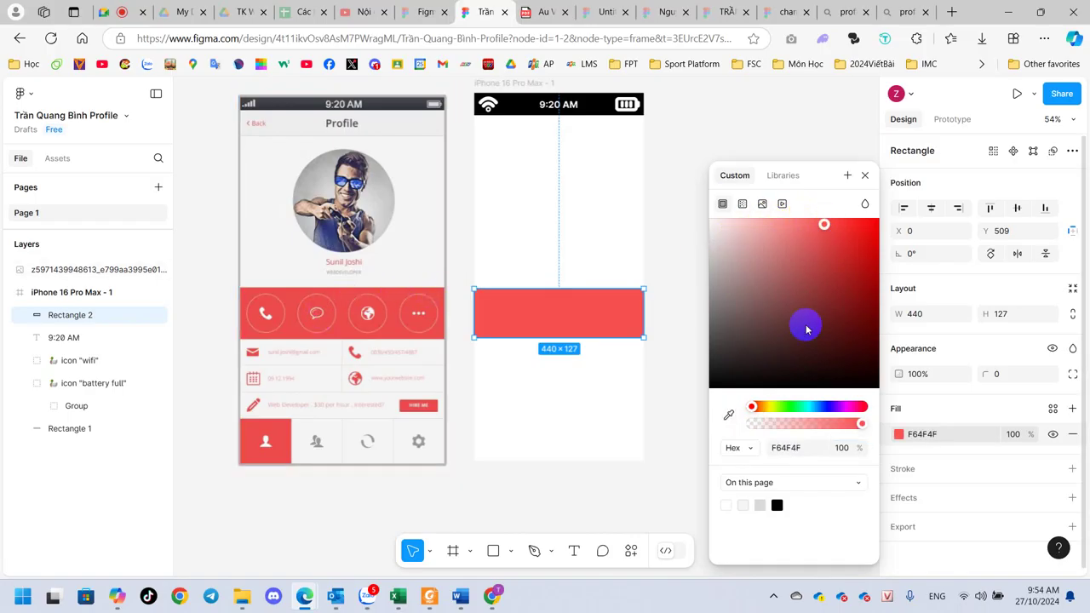
pyautogui.click(730, 422)
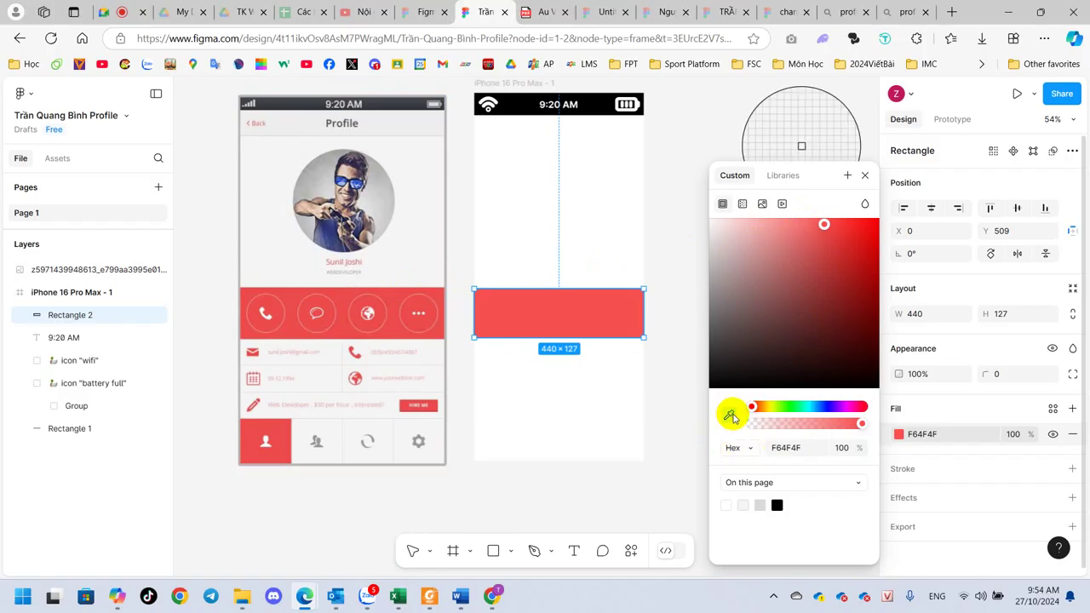
pyautogui.click(396, 296)
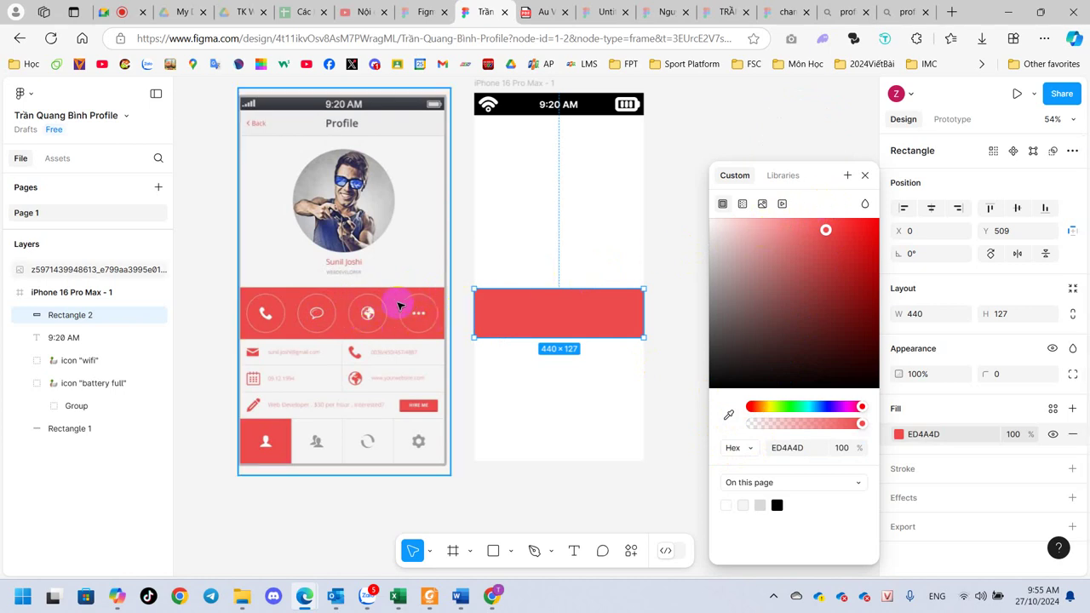
pyautogui.click(826, 229)
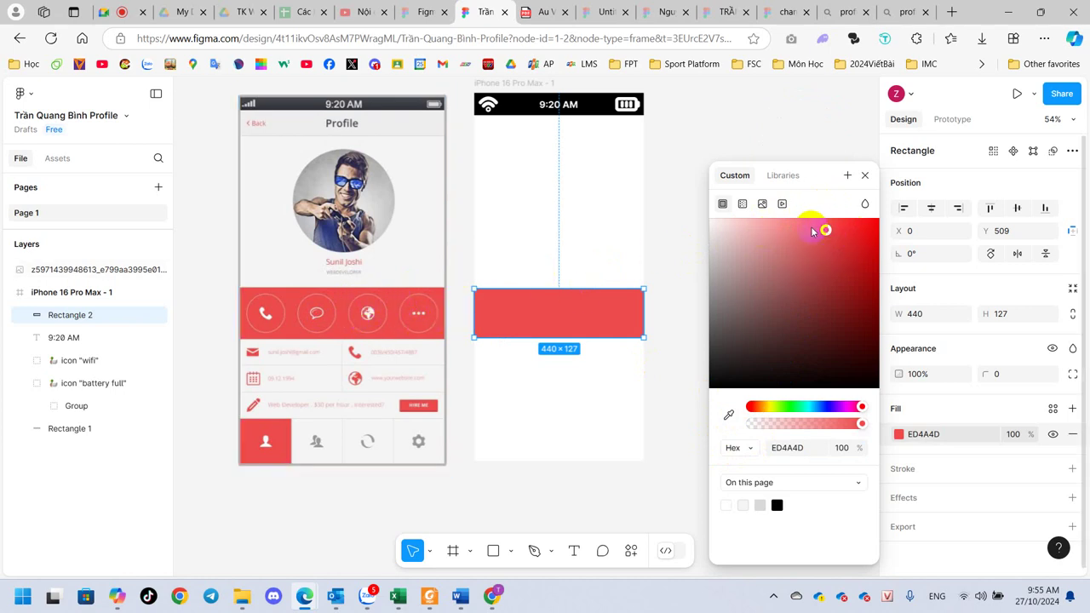
pyautogui.moveTo(820, 230); pyautogui.dragTo(818, 222)
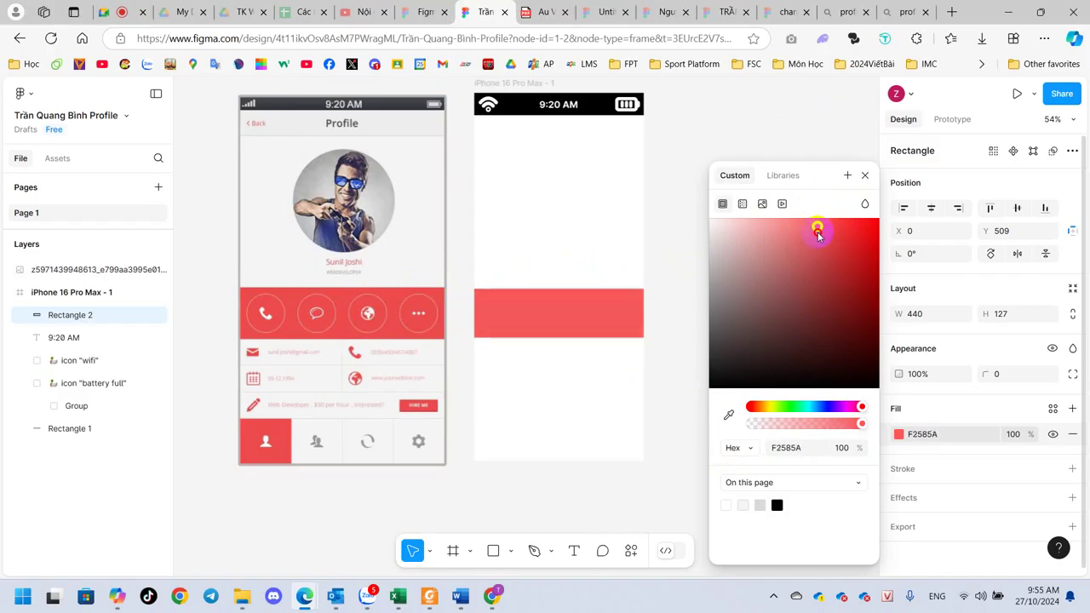
pyautogui.click(779, 102)
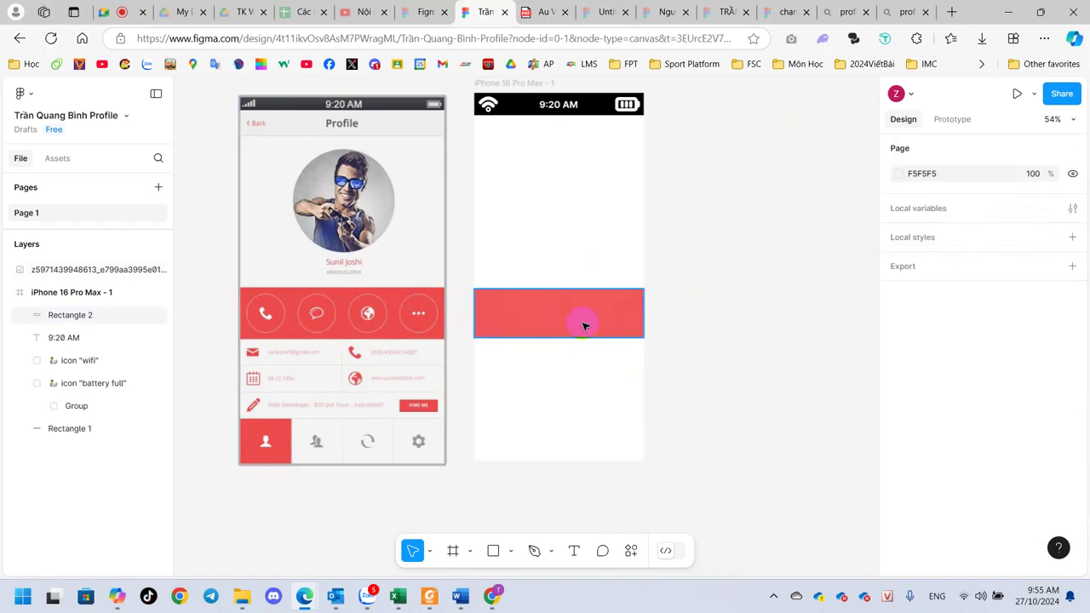
pyautogui.click(747, 290)
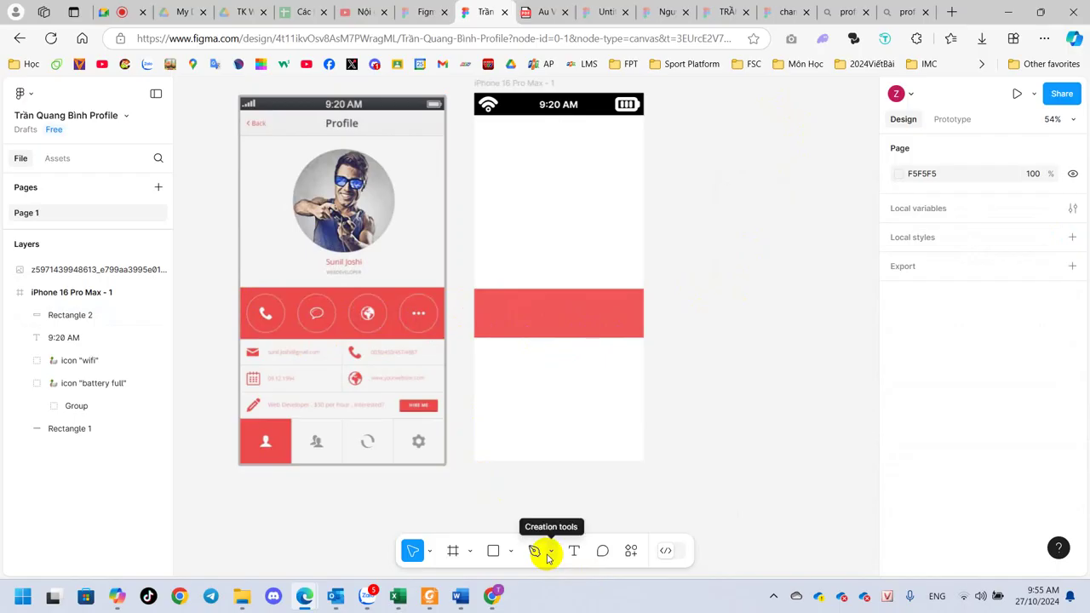
# Launch the Akar Icons plugin and insert the phone and comment icons
pyautogui.click(630, 553)
pyautogui.click(496, 365)
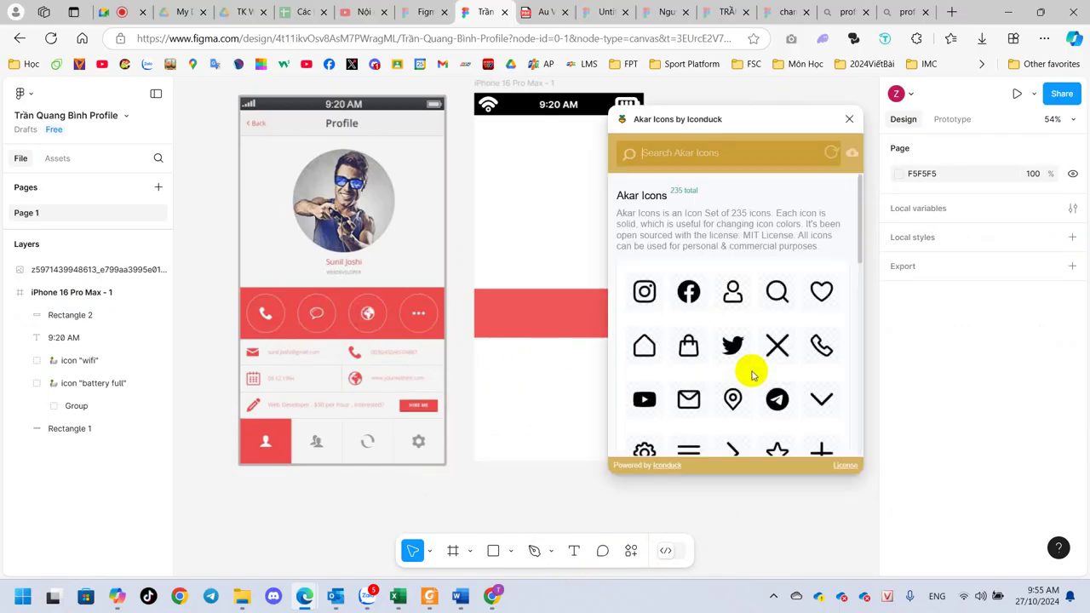
pyautogui.click(825, 349)
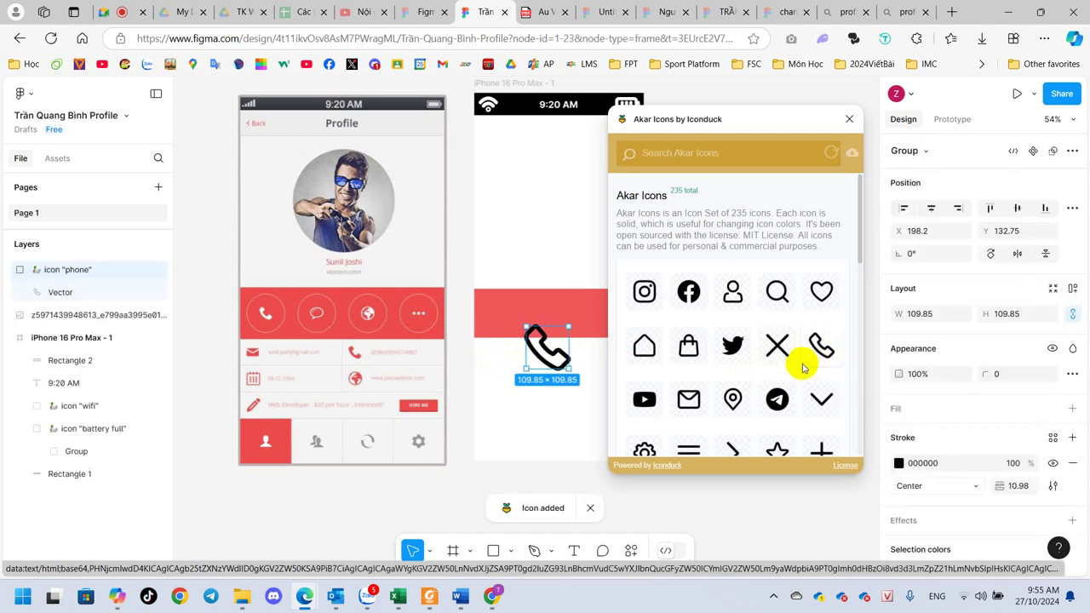
pyautogui.scroll(-1, 769, 345)
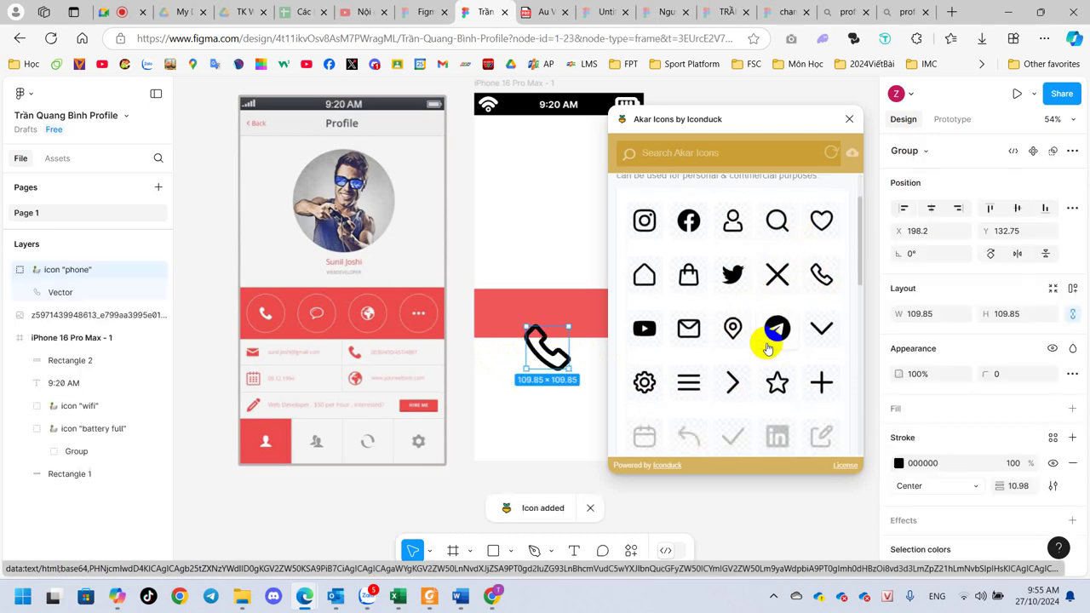
pyautogui.scroll(-1, 769, 345)
pyautogui.scroll(-1, 770, 349)
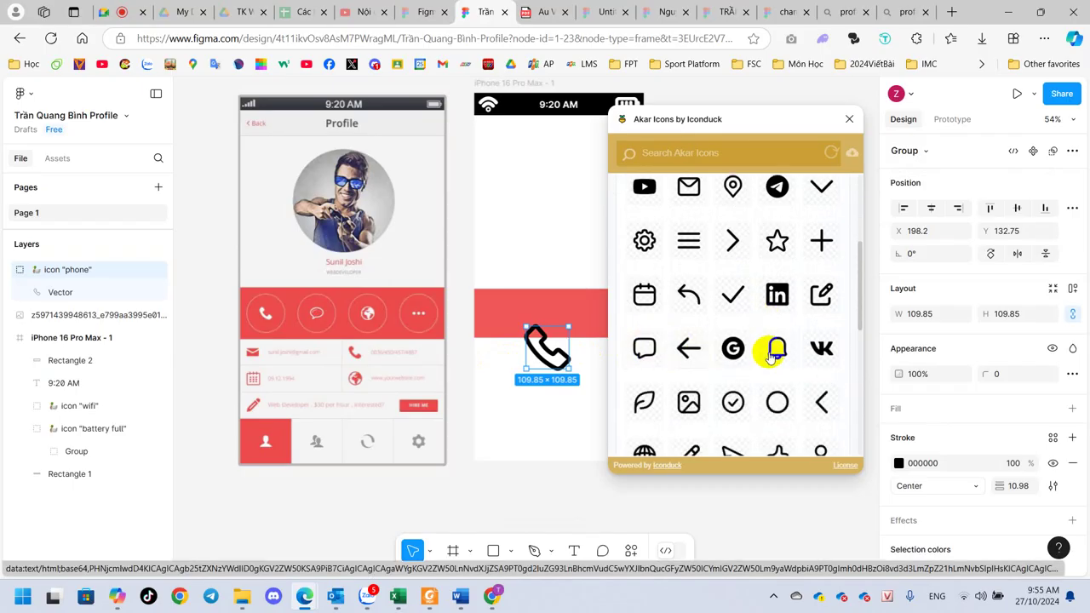
pyautogui.scroll(-2, 769, 348)
pyautogui.scroll(-1, 771, 366)
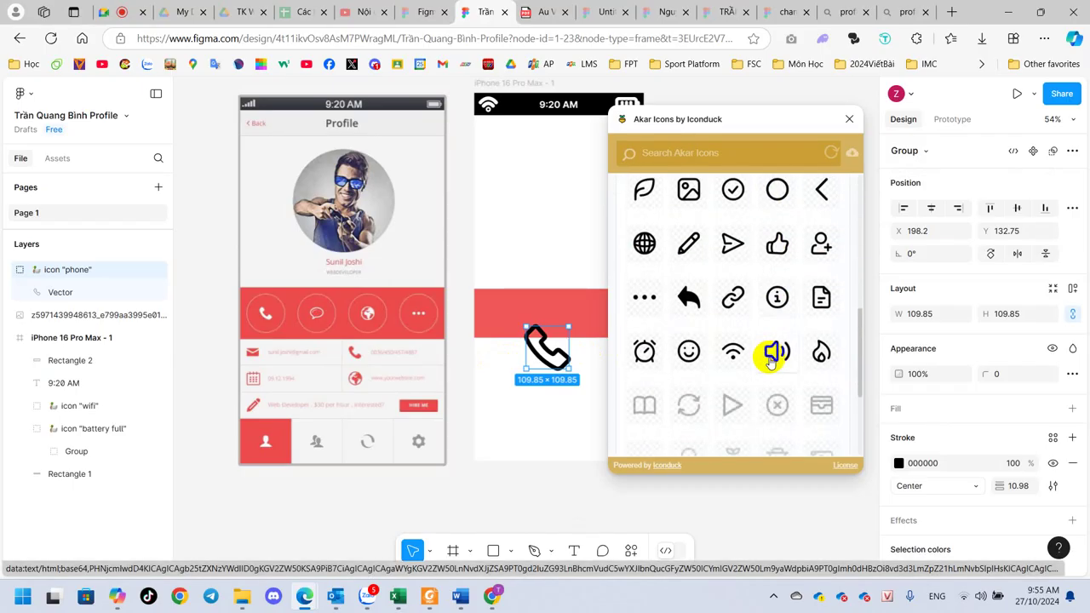
pyautogui.scroll(-1, 771, 366)
pyautogui.scroll(-1, 773, 364)
pyautogui.scroll(-1, 774, 364)
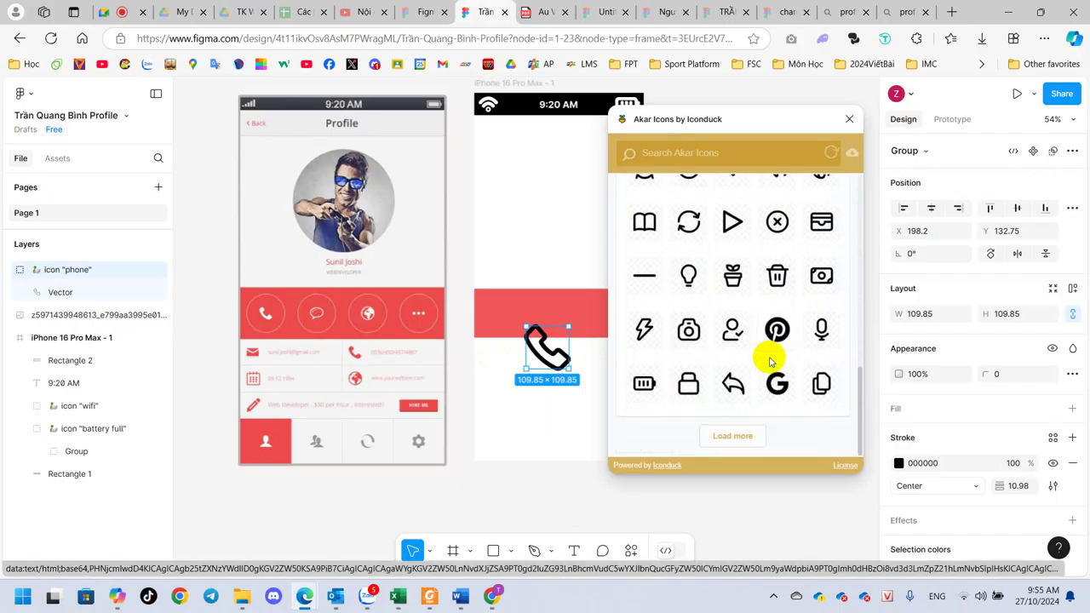
pyautogui.scroll(-2, 770, 362)
pyautogui.scroll(-2, 777, 366)
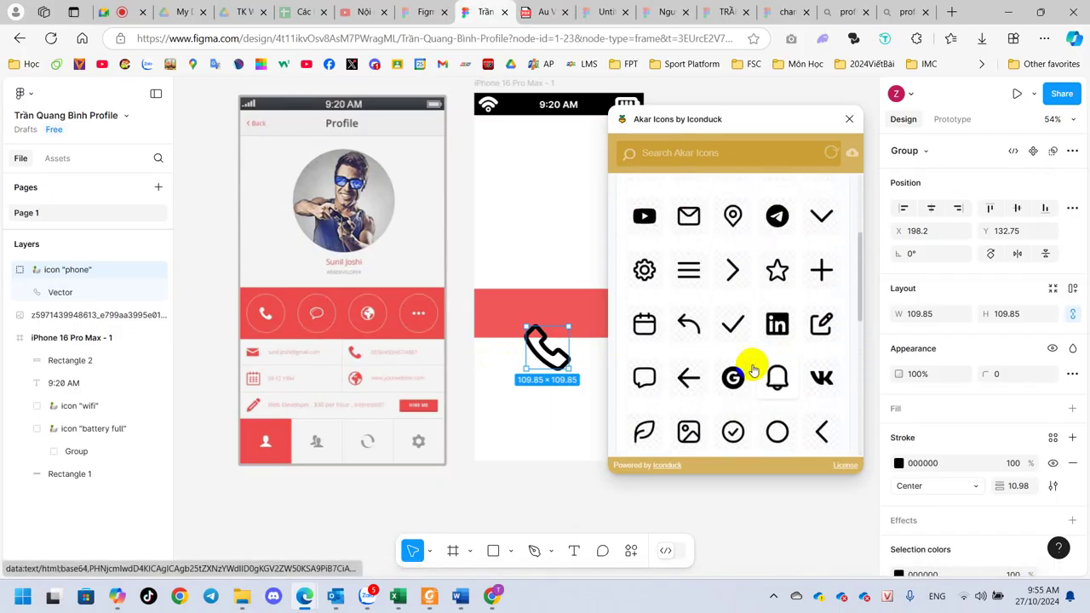
pyautogui.click(643, 383)
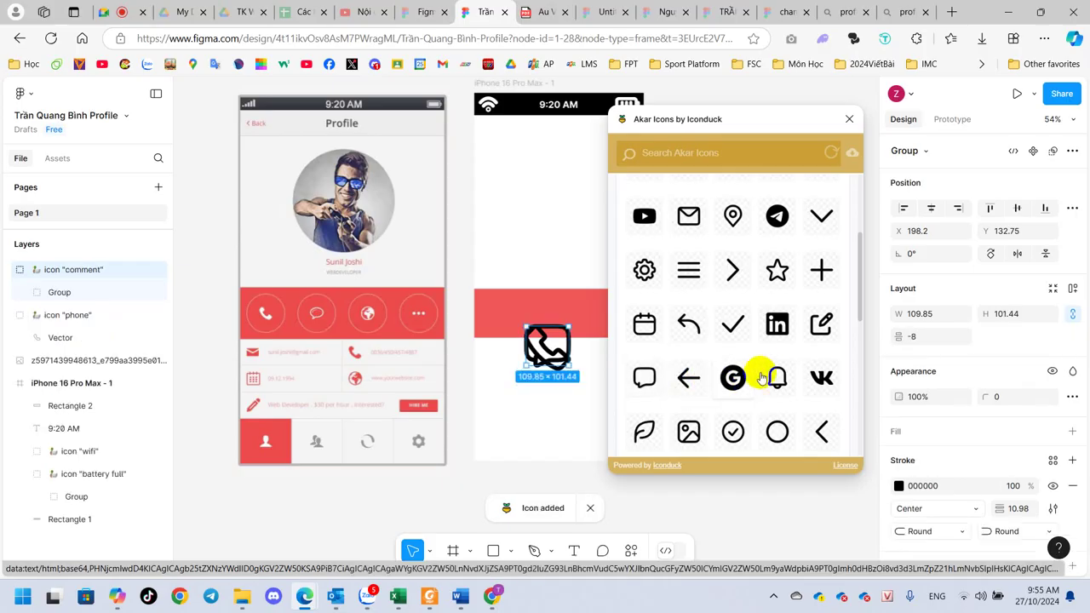
# Insert the globe icon from Akar Icons and close the icon library
pyautogui.scroll(3, 769, 368)
pyautogui.scroll(1, 773, 365)
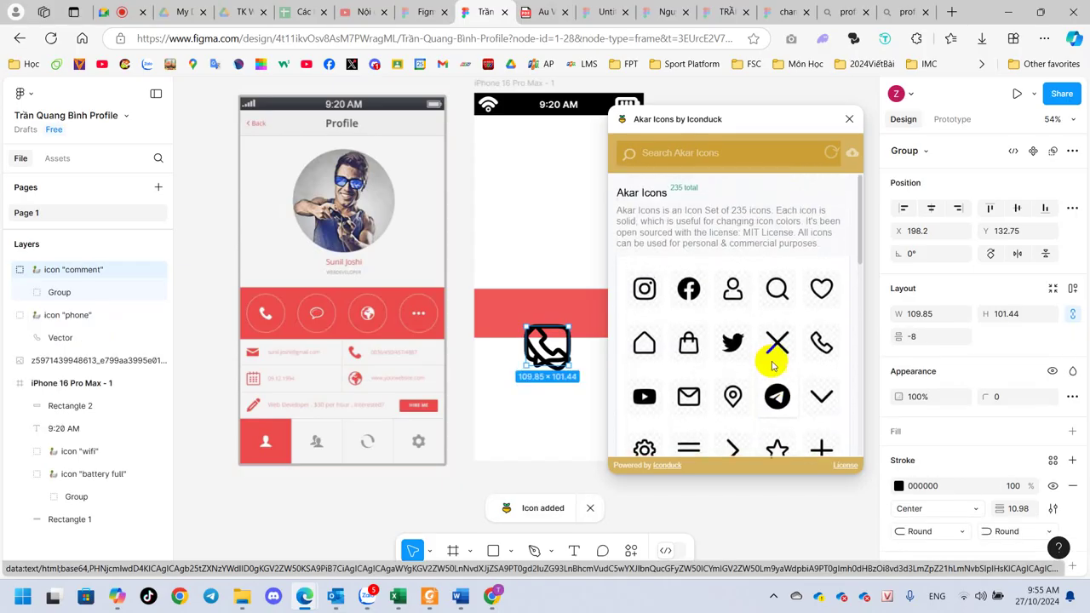
pyautogui.scroll(-2, 772, 364)
pyautogui.scroll(-1, 774, 366)
pyautogui.scroll(-2, 775, 367)
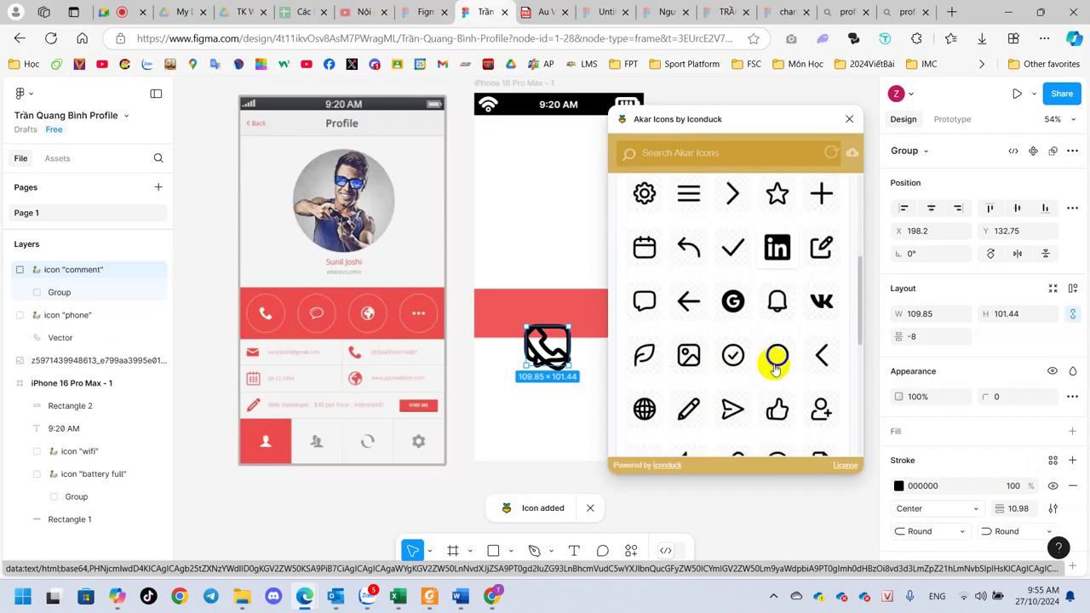
pyautogui.scroll(-1, 774, 366)
pyautogui.scroll(-2, 775, 367)
pyautogui.scroll(-2, 775, 368)
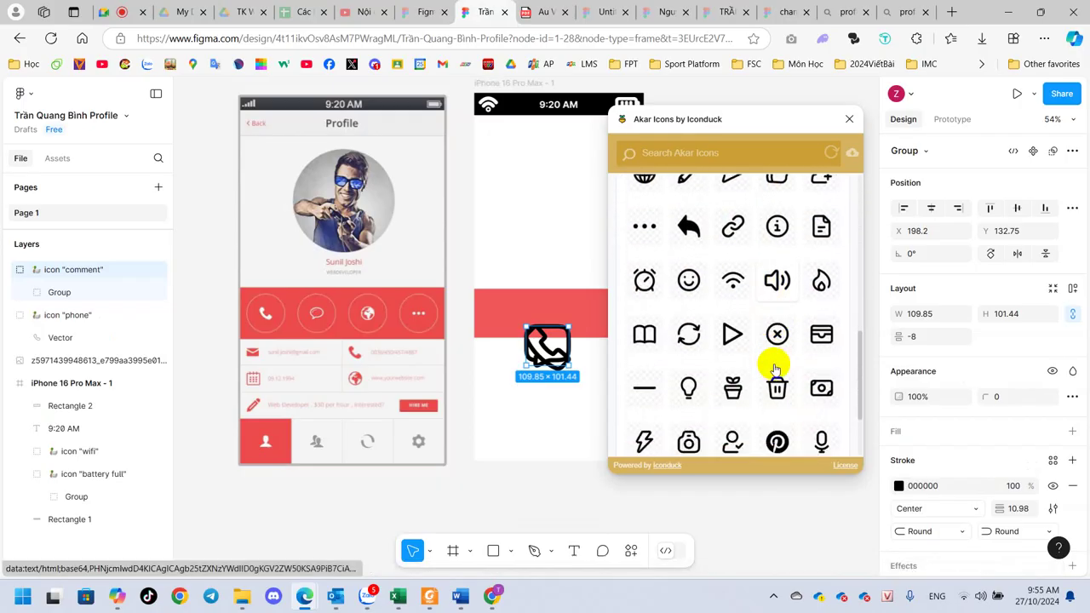
pyautogui.scroll(-1, 775, 368)
pyautogui.scroll(-1, 775, 368)
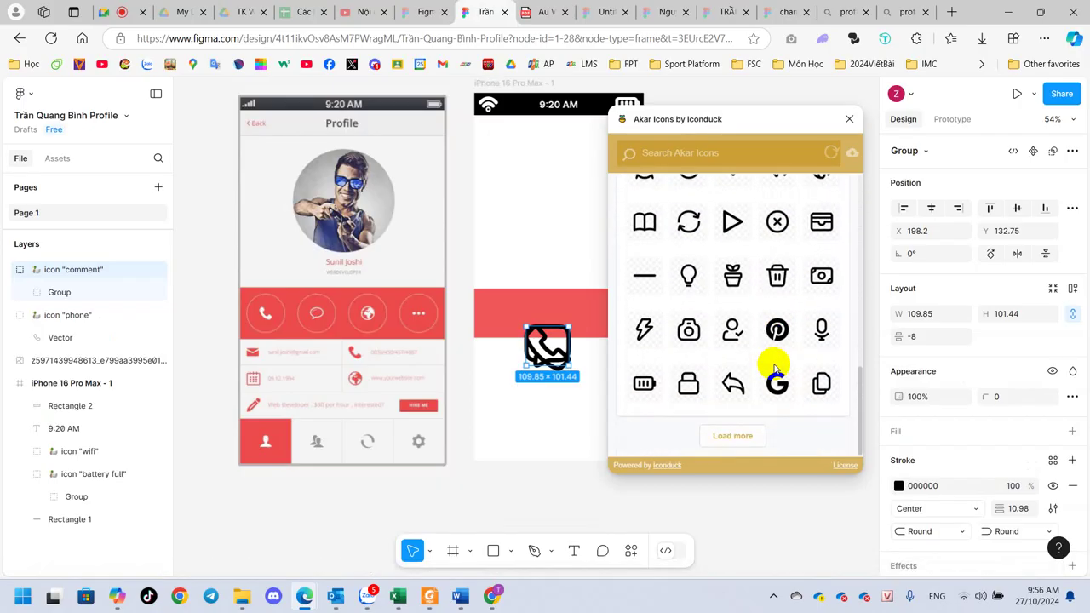
pyautogui.scroll(1, 759, 369)
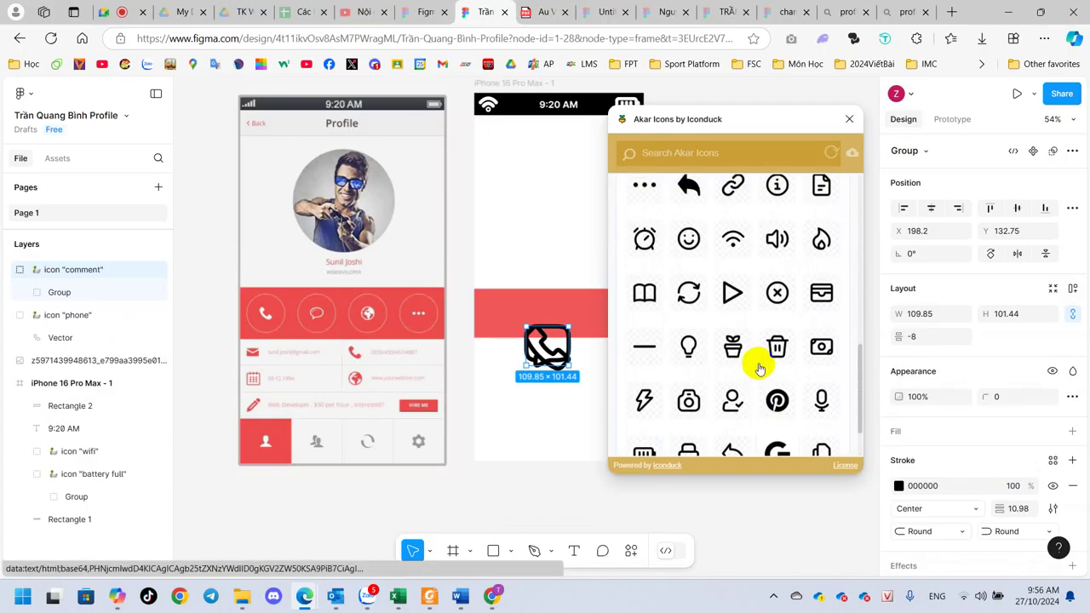
pyautogui.scroll(1, 760, 367)
pyautogui.scroll(1, 758, 365)
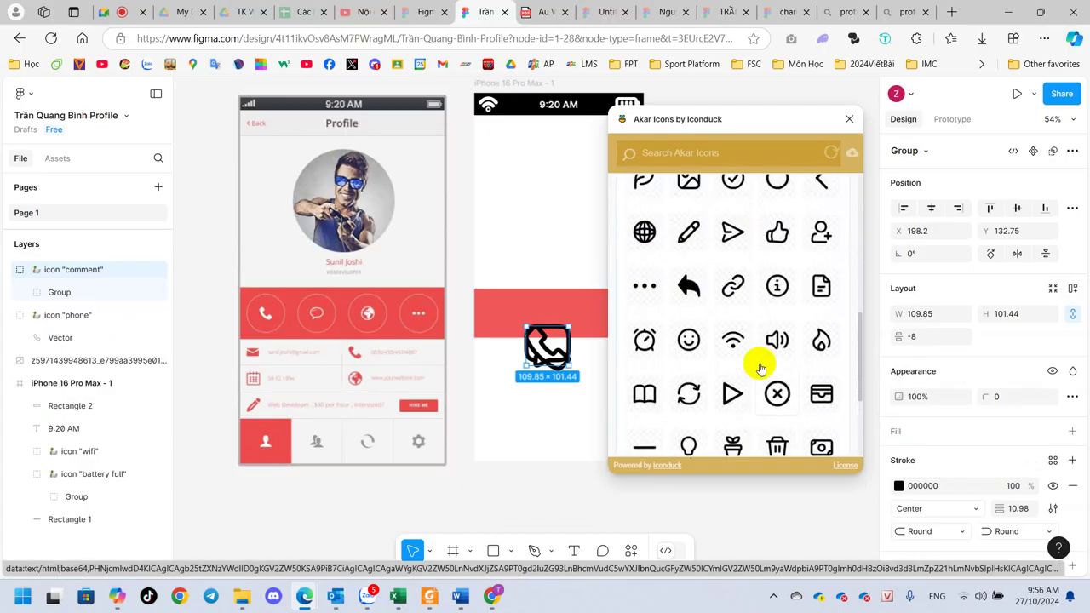
pyautogui.click(647, 281)
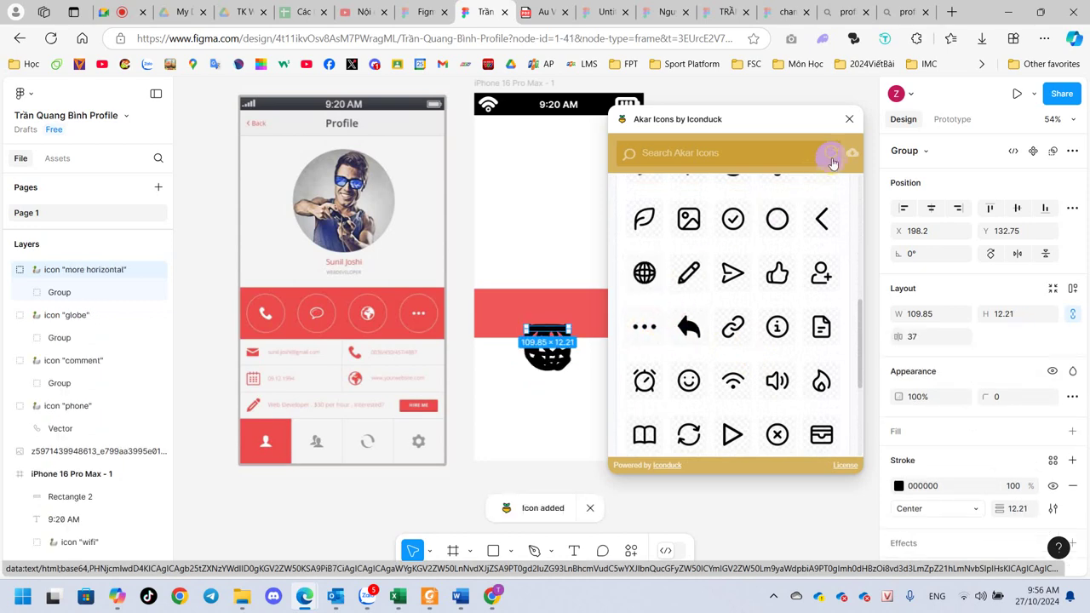
pyautogui.click(849, 119)
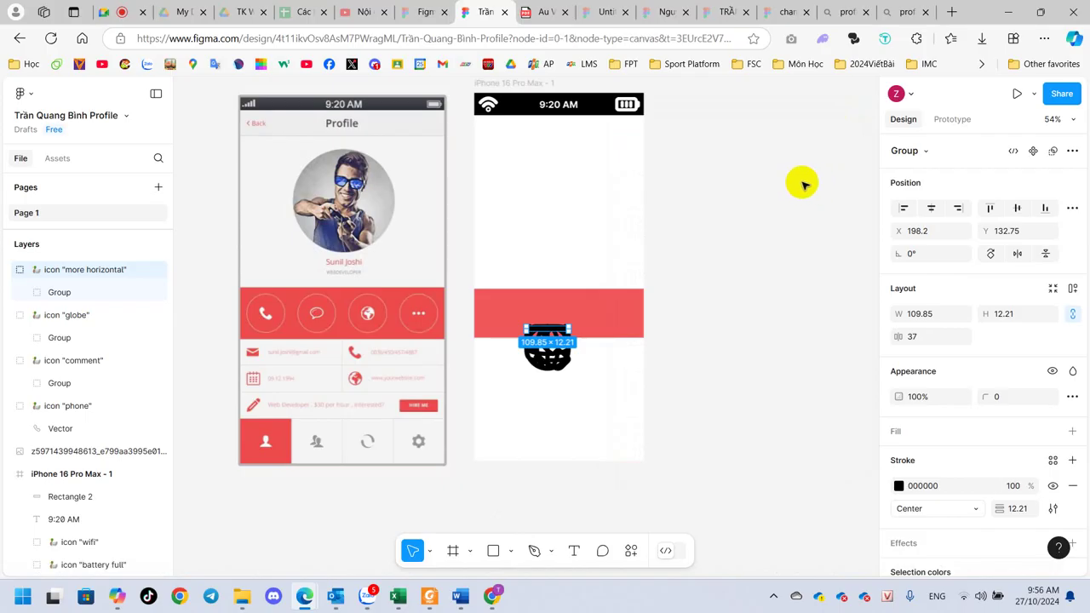
# Spread the icons: globe below the band, comment and dots above, phone at the band's left
pyautogui.click(800, 184)
pyautogui.moveTo(547, 350); pyautogui.dragTo(600, 404)
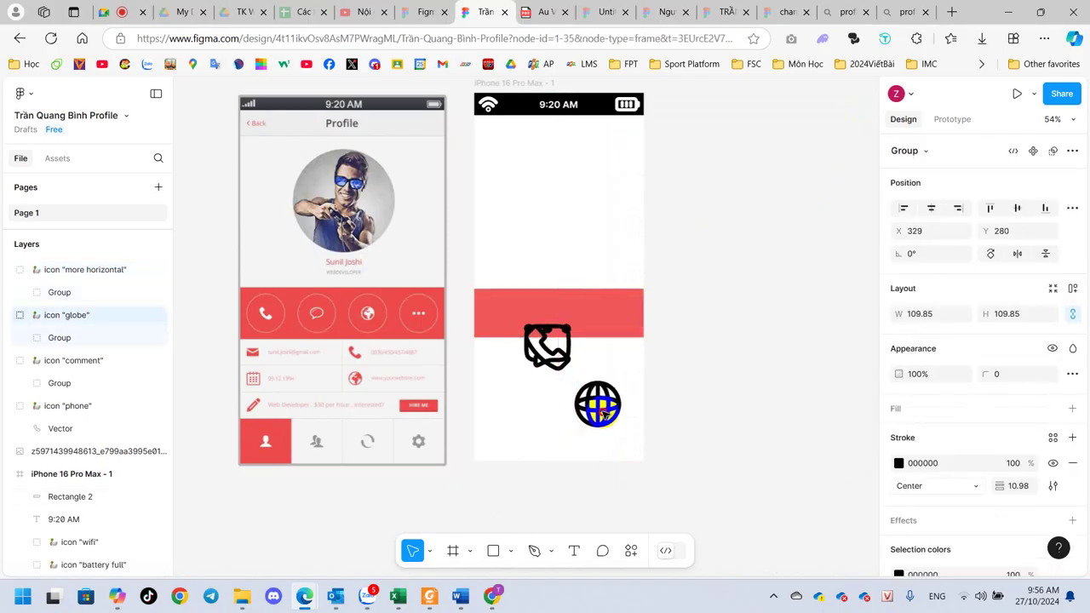
pyautogui.moveTo(548, 349); pyautogui.dragTo(509, 419)
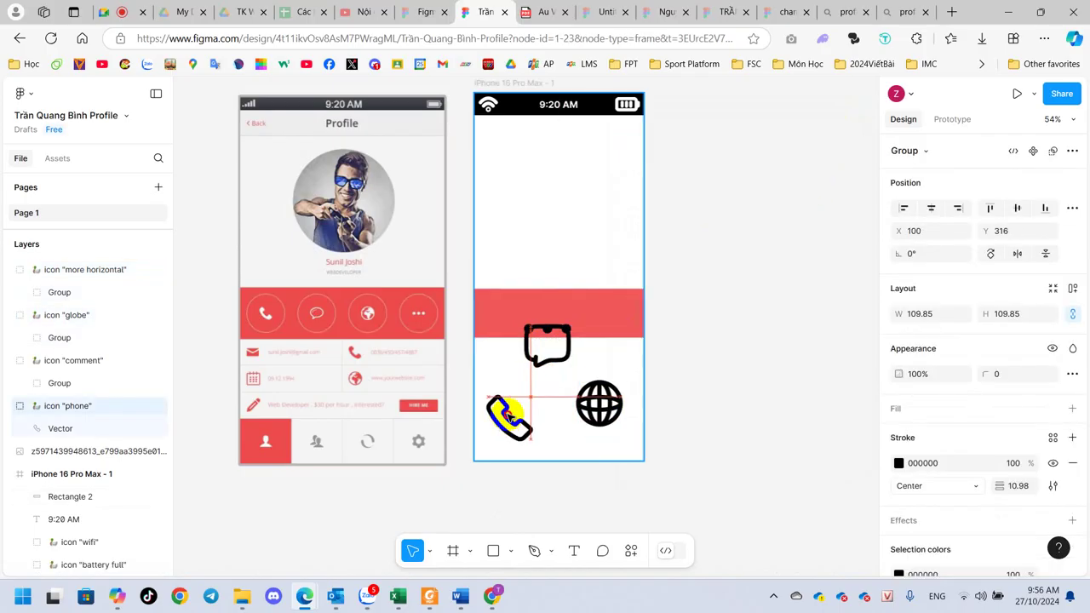
pyautogui.click(547, 344)
pyautogui.moveTo(535, 356); pyautogui.dragTo(517, 243)
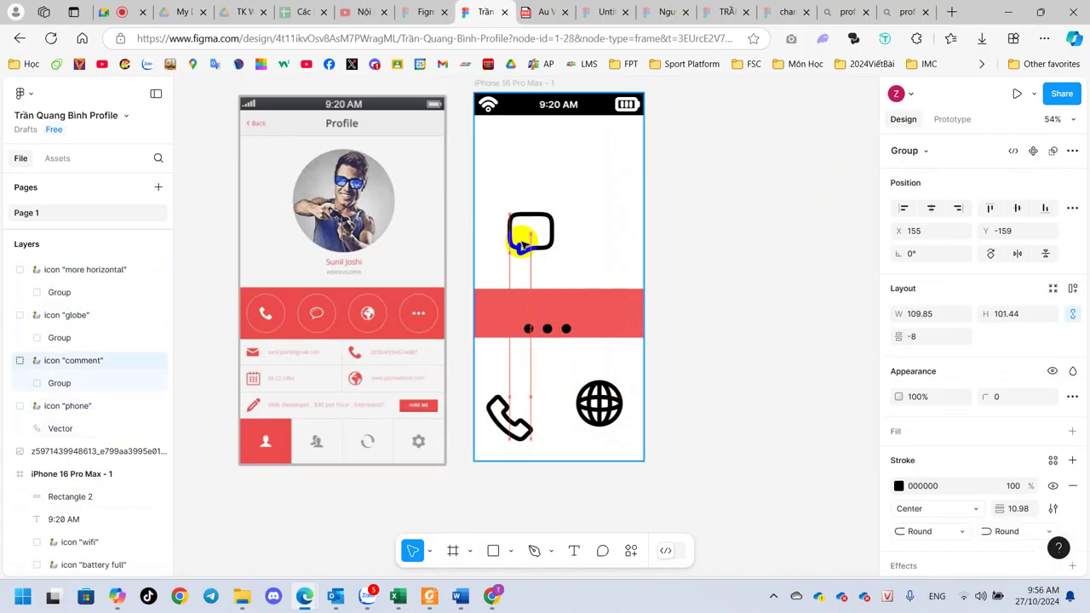
pyautogui.click(539, 343)
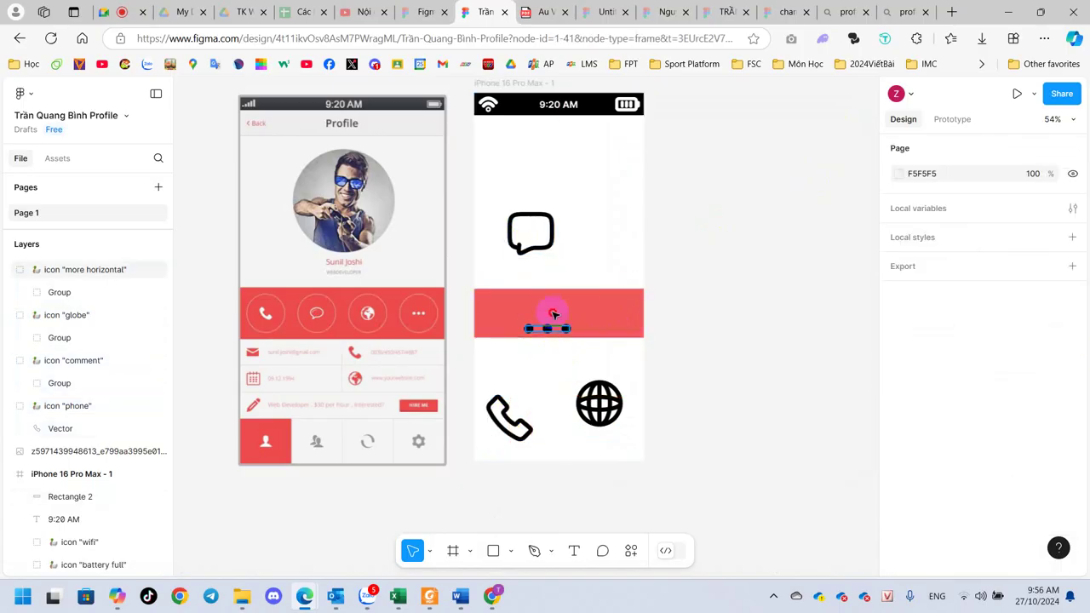
pyautogui.moveTo(547, 328); pyautogui.dragTo(598, 246)
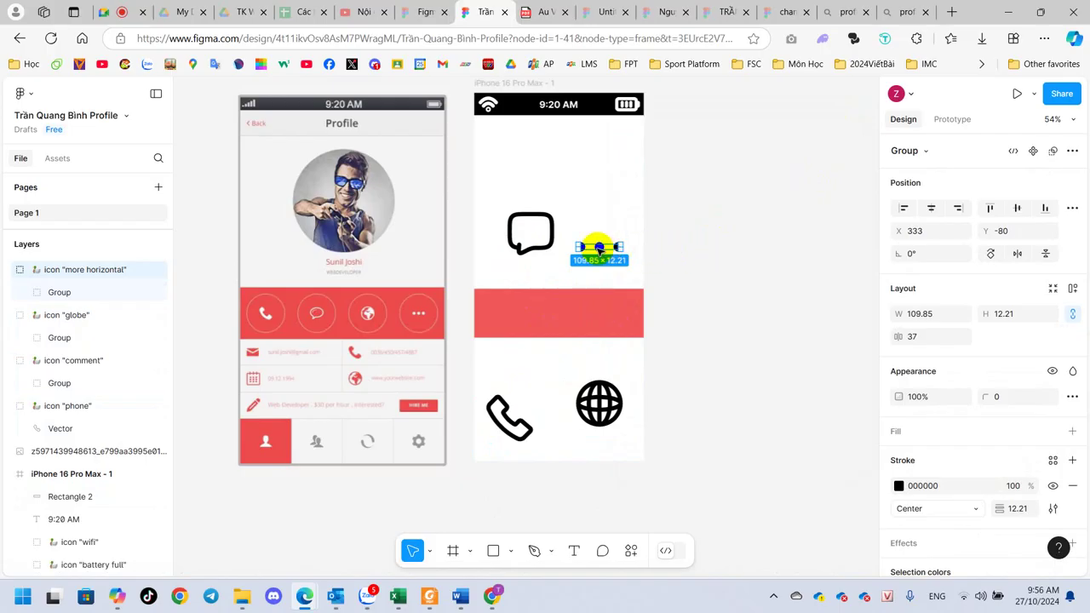
pyautogui.click(514, 410)
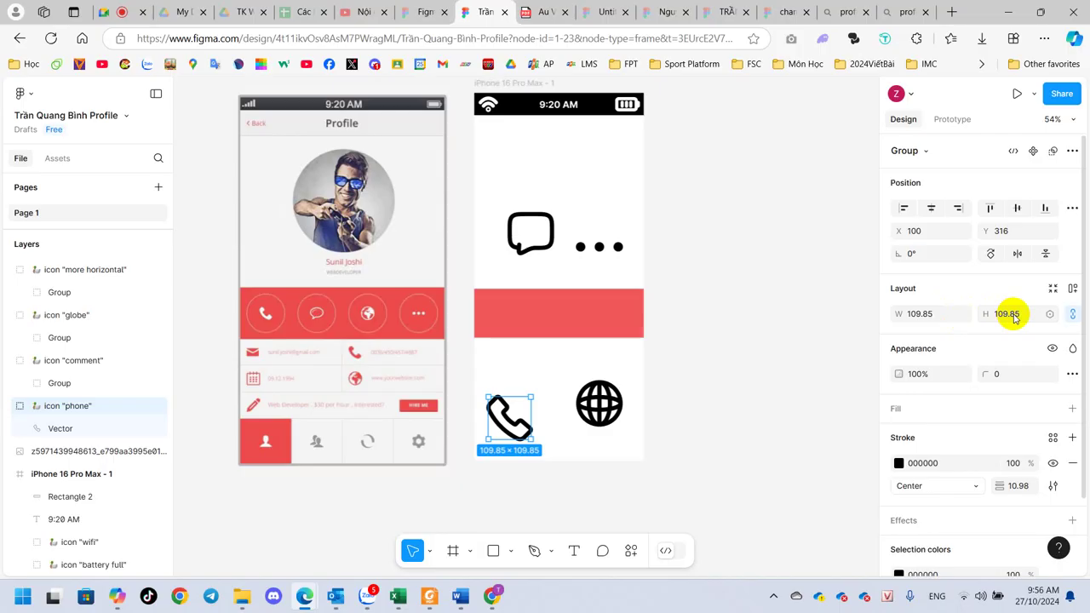
pyautogui.moveTo(509, 415); pyautogui.dragTo(515, 318)
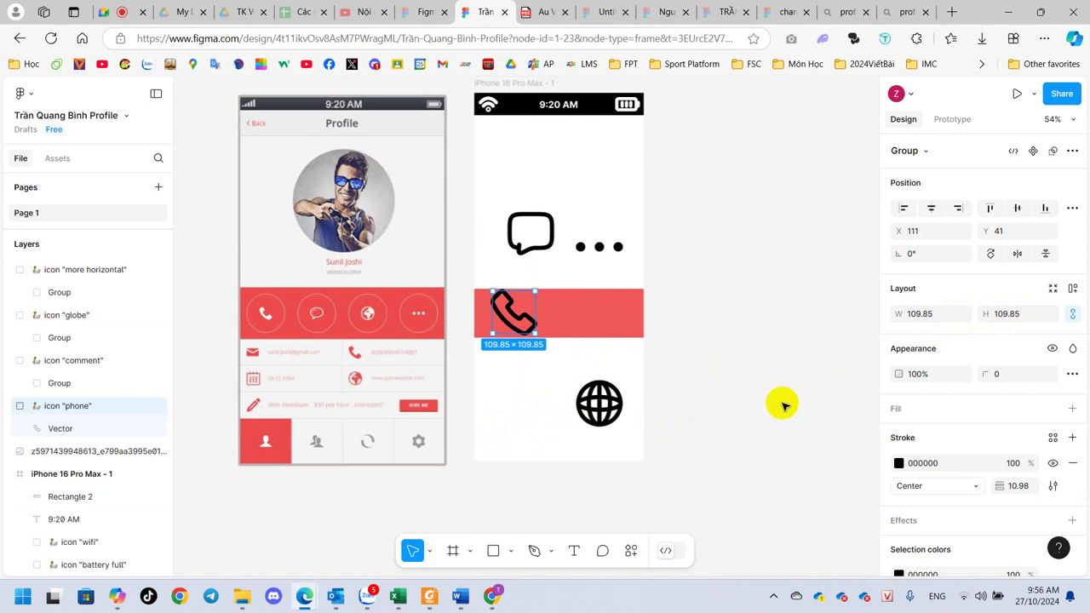
# Make the phone icon's stroke white, trying then undoing an 80% opacity change
pyautogui.click(899, 463)
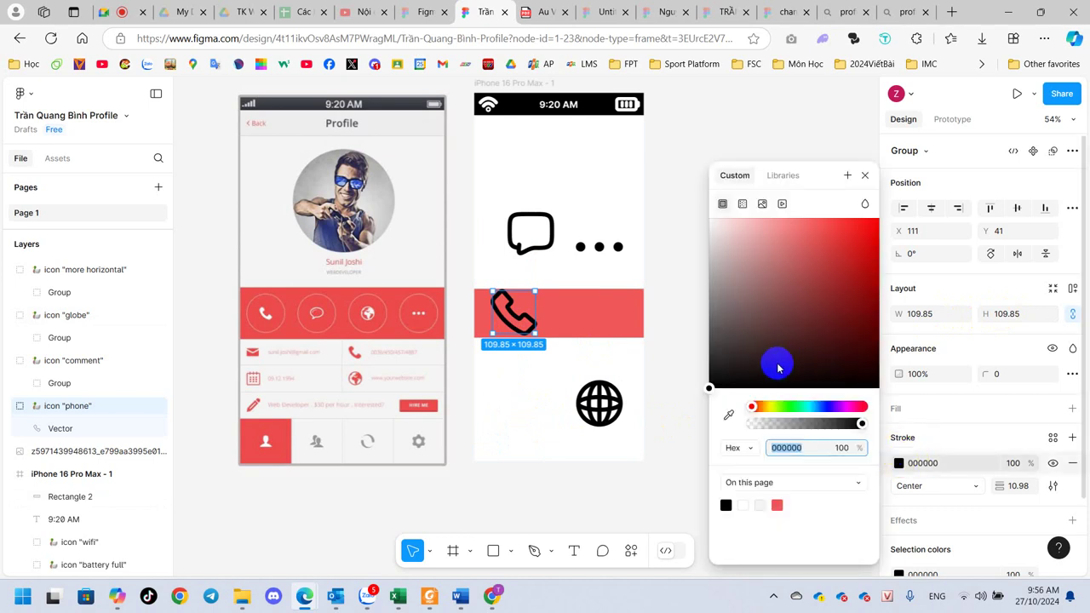
pyautogui.moveTo(775, 366); pyautogui.dragTo(691, 199)
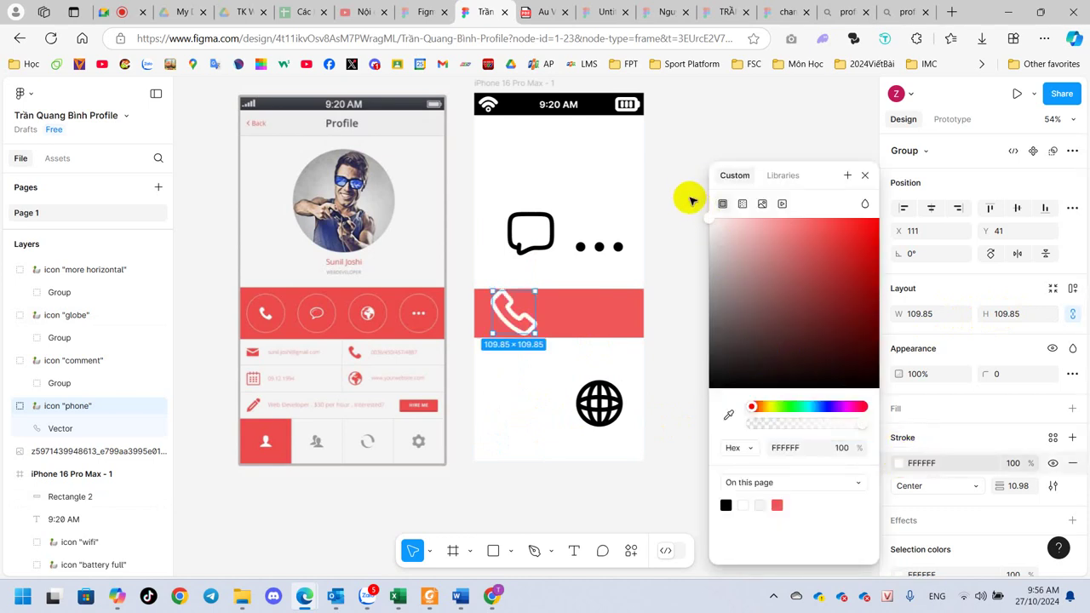
pyautogui.click(685, 201)
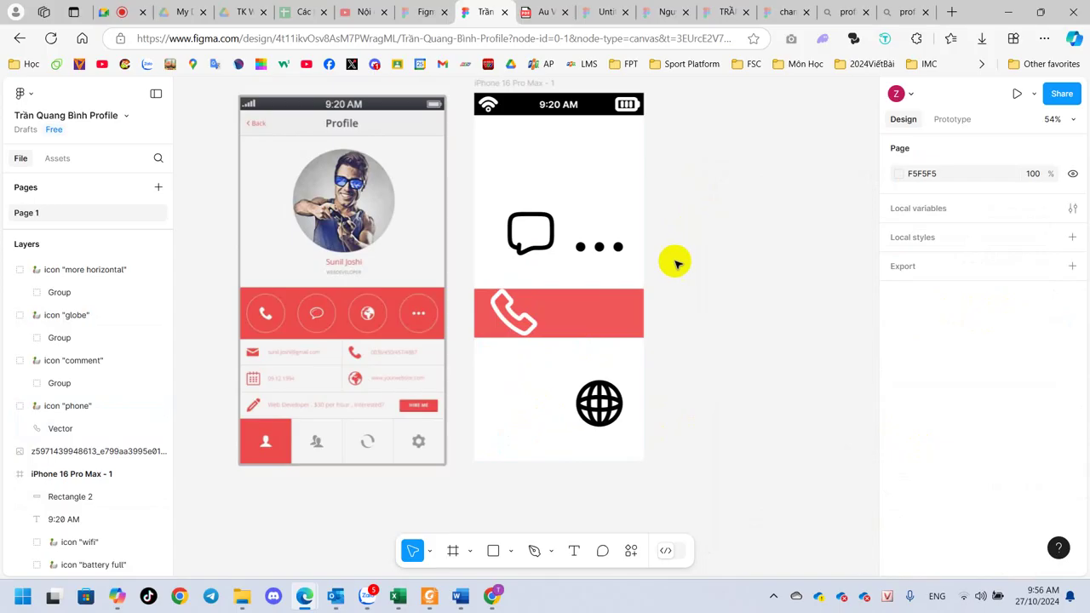
pyautogui.click(502, 320)
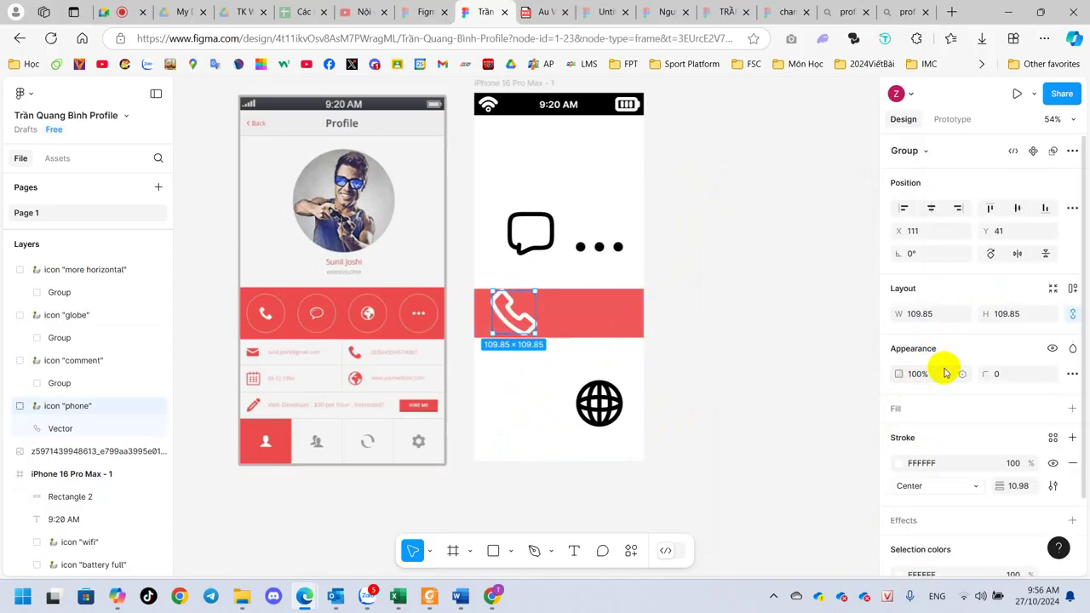
pyautogui.click(944, 376)
pyautogui.write('80')
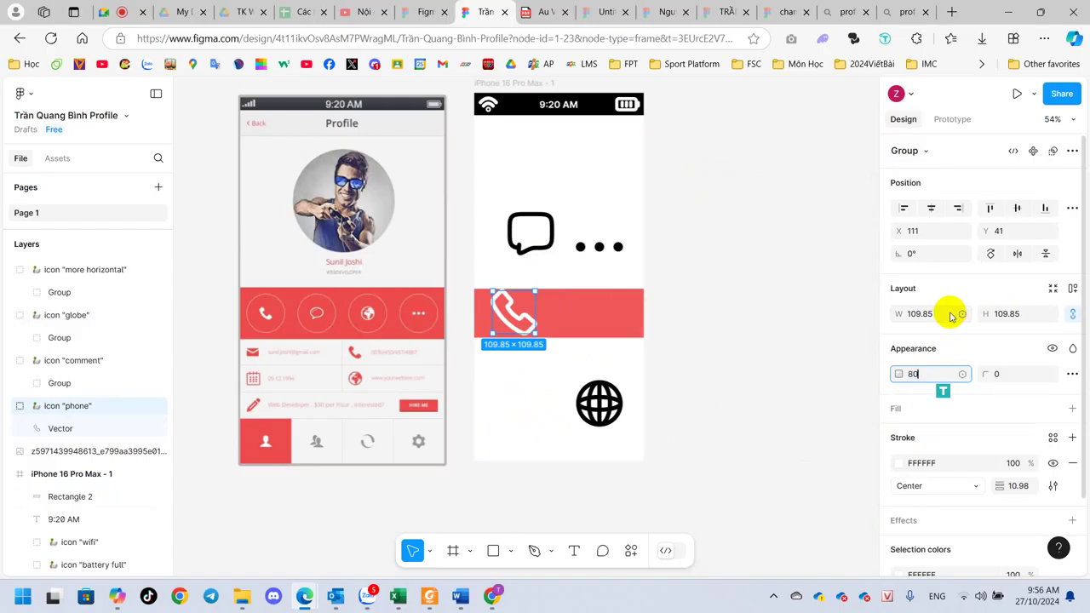
pyautogui.press('Return')
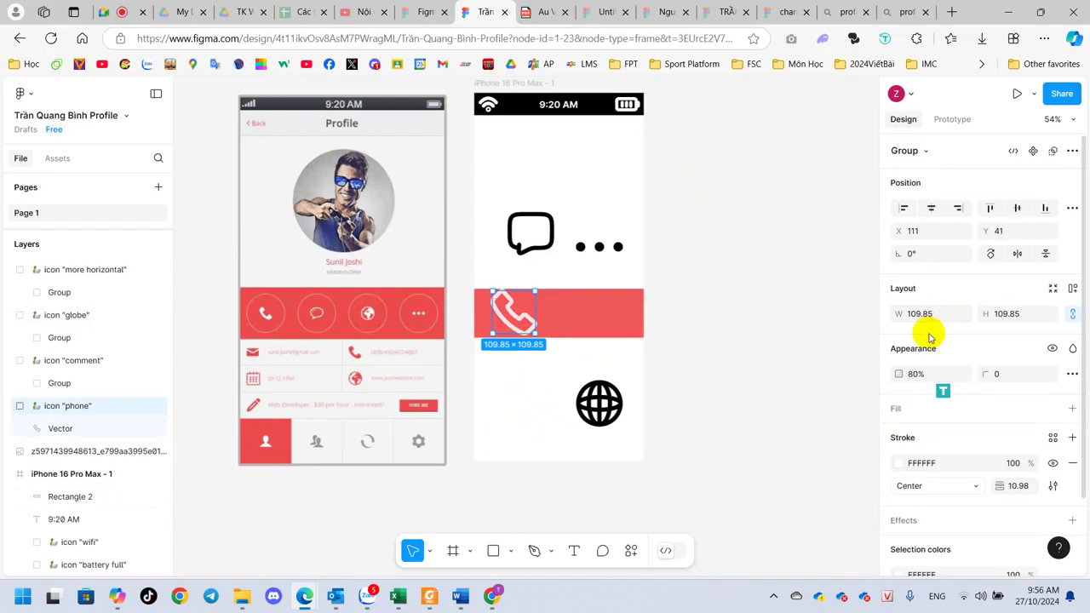
pyautogui.hotkey('ctrl', 'z')
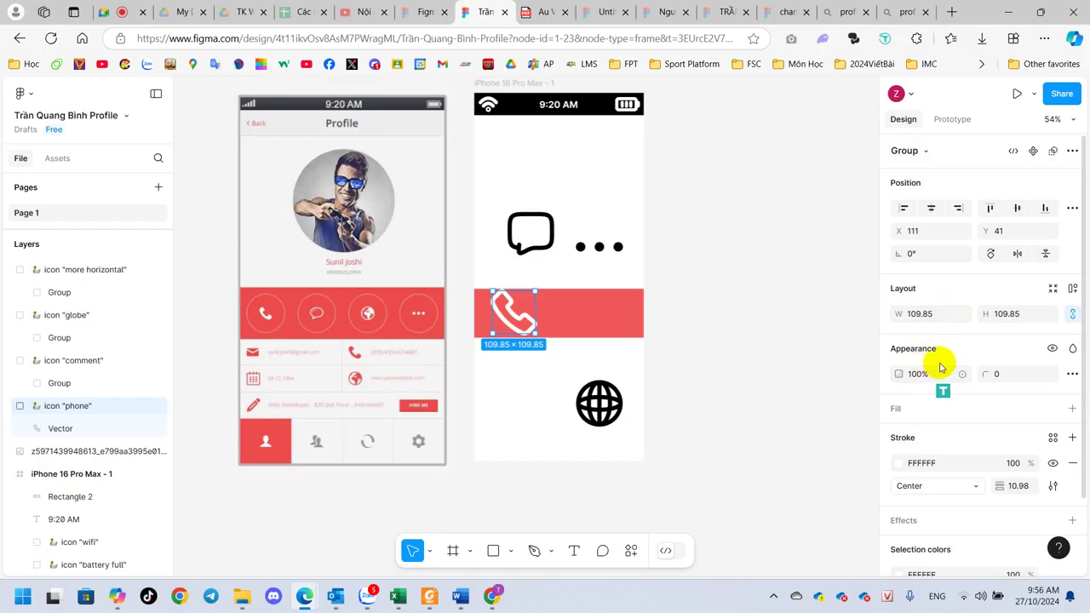
# Resize the phone icon to 60 × 60 and nudge it slightly lower in the red band
pyautogui.click(943, 311)
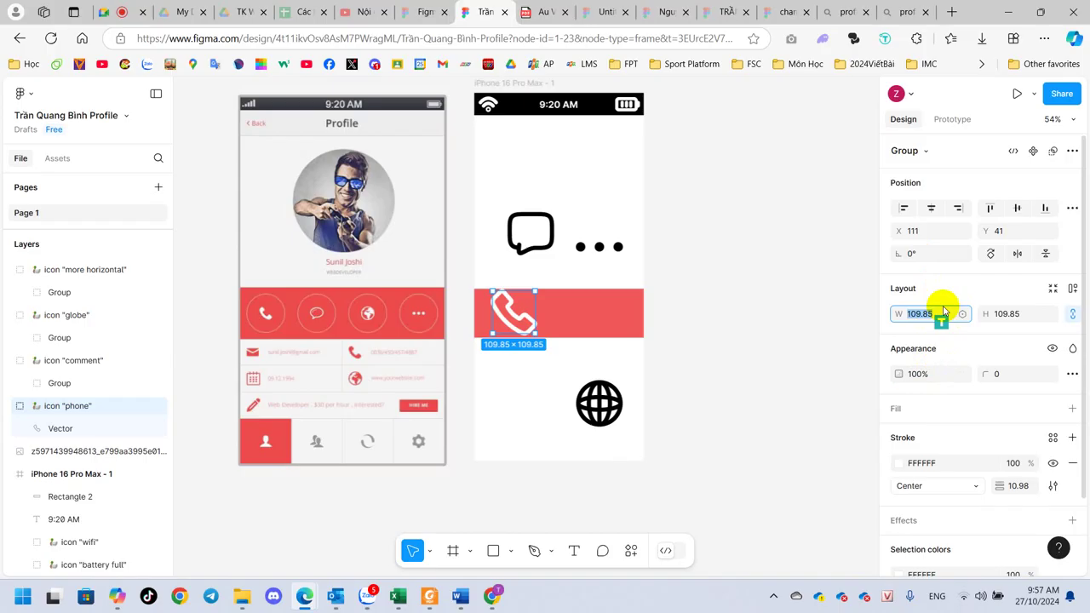
pyautogui.write('80')
pyautogui.press('Tab')
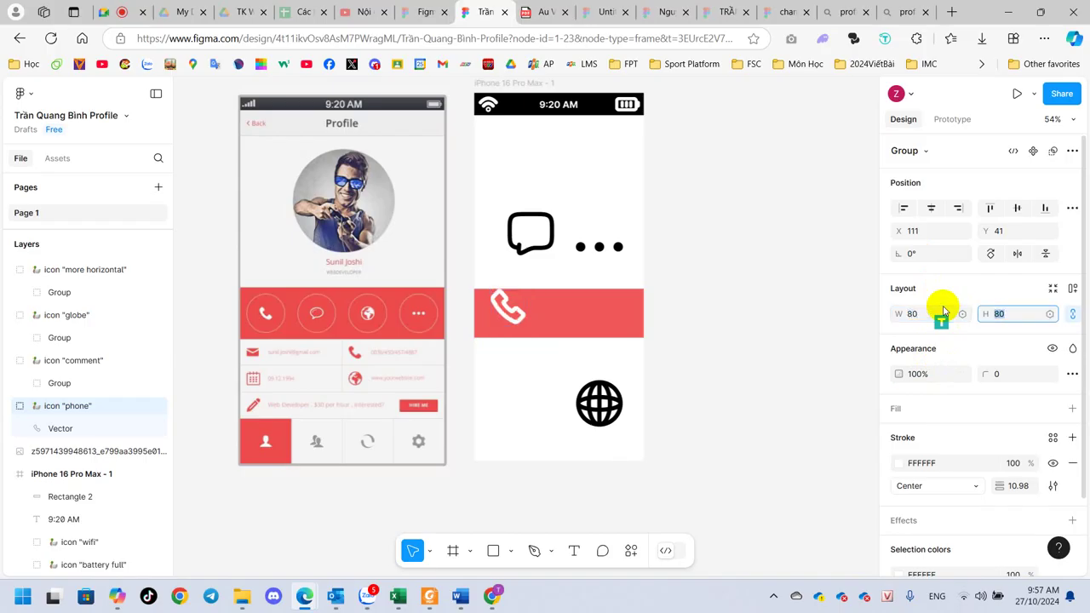
pyautogui.click(921, 315)
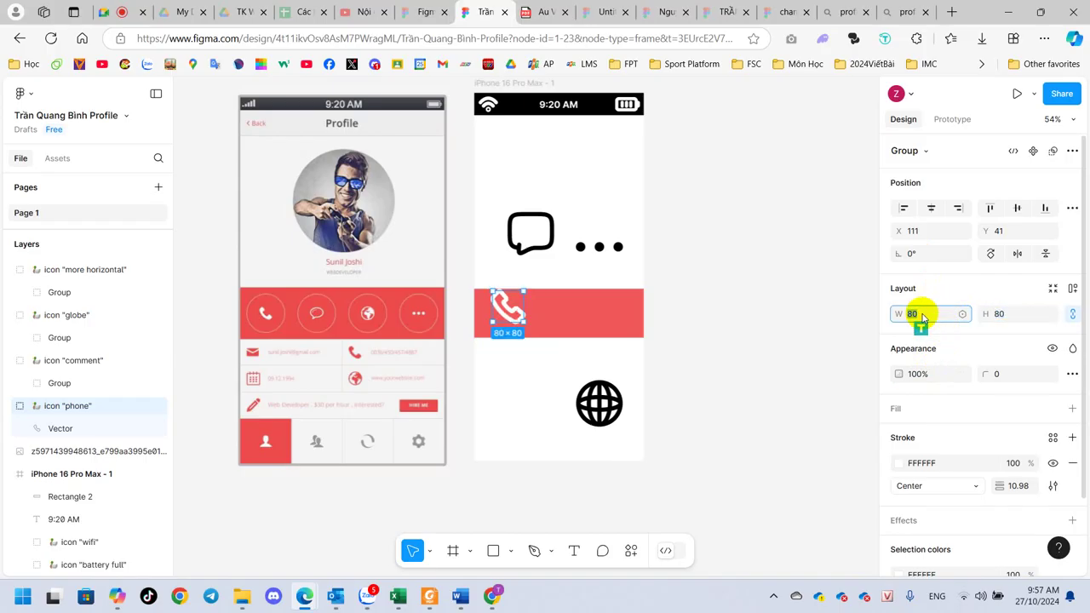
pyautogui.write('860')
pyautogui.press('Tab')
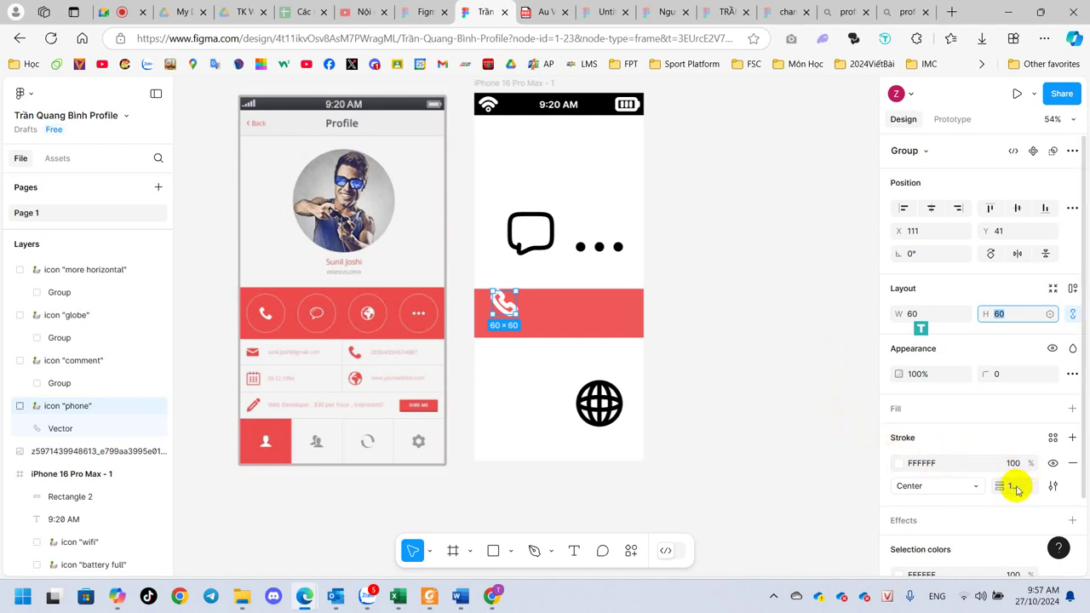
pyautogui.click(747, 424)
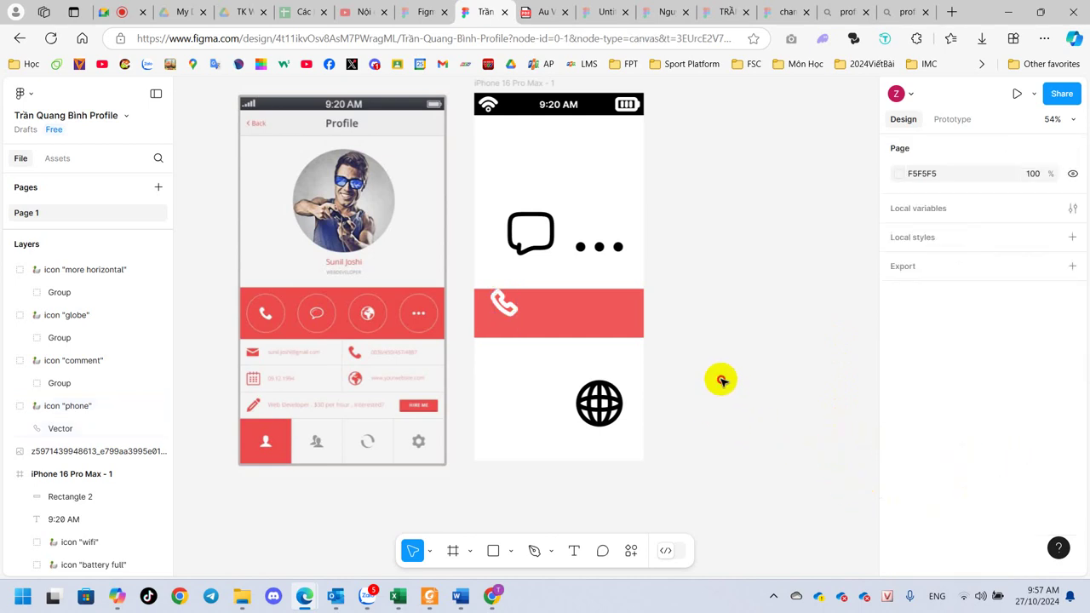
pyautogui.moveTo(505, 307); pyautogui.dragTo(513, 325)
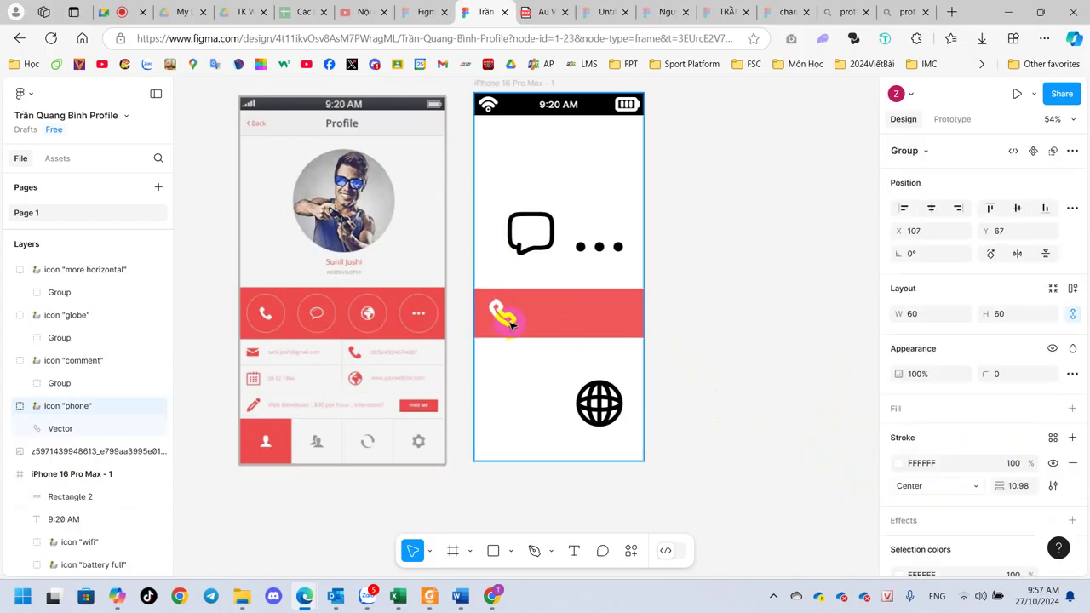
pyautogui.click(797, 309)
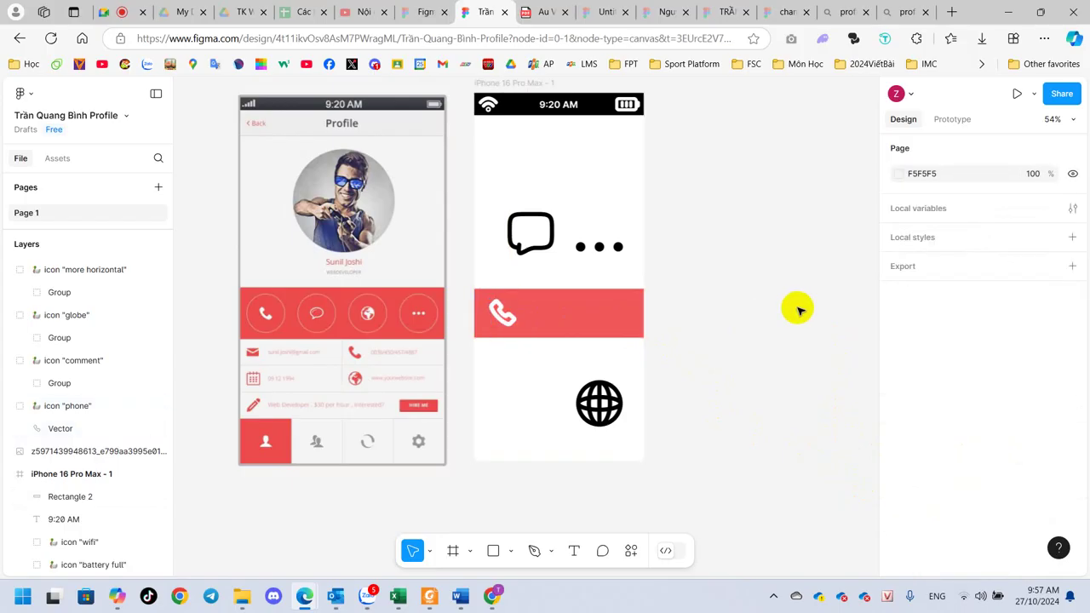
pyautogui.click(501, 313)
pyautogui.click(686, 322)
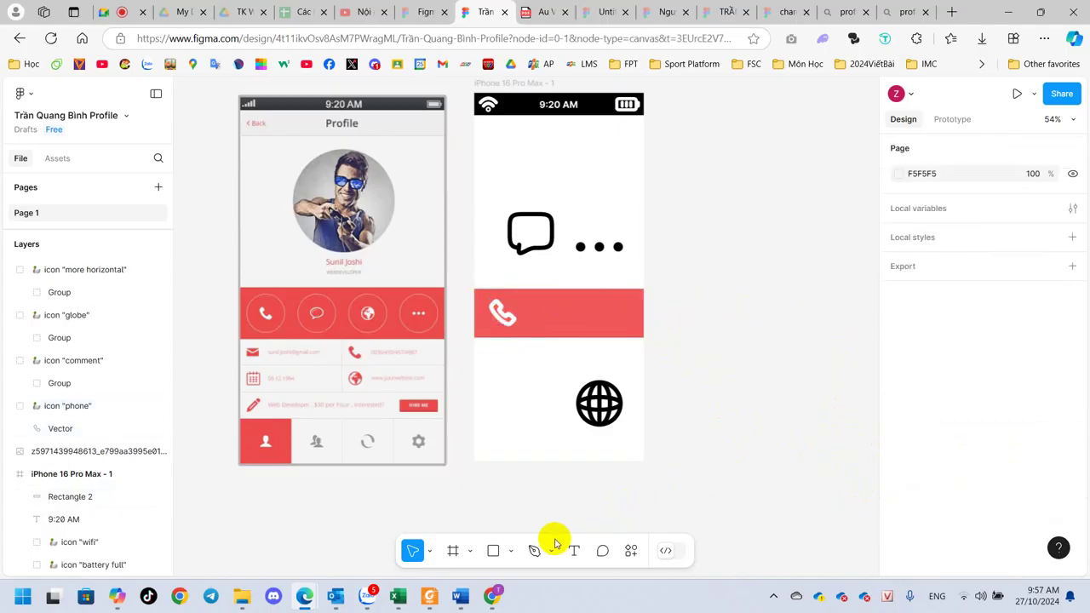
# Draw a 96 × 96 grey D9D9D9 ellipse around the phone icon at the band's left end
pyautogui.click(511, 552)
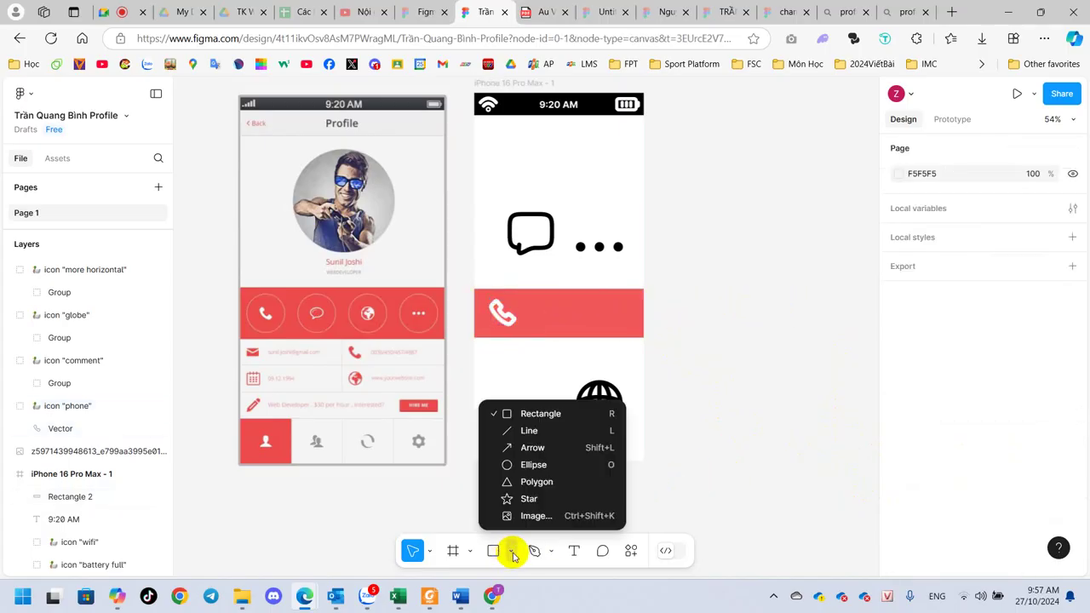
pyautogui.click(523, 466)
pyautogui.moveTo(483, 293); pyautogui.dragTo(519, 328)
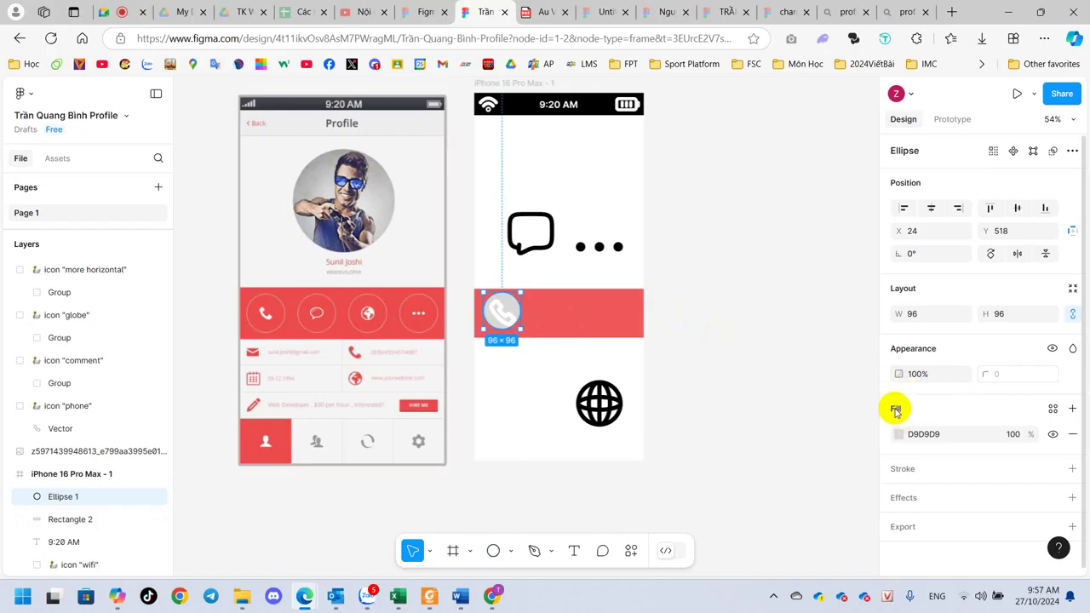
pyautogui.click(898, 434)
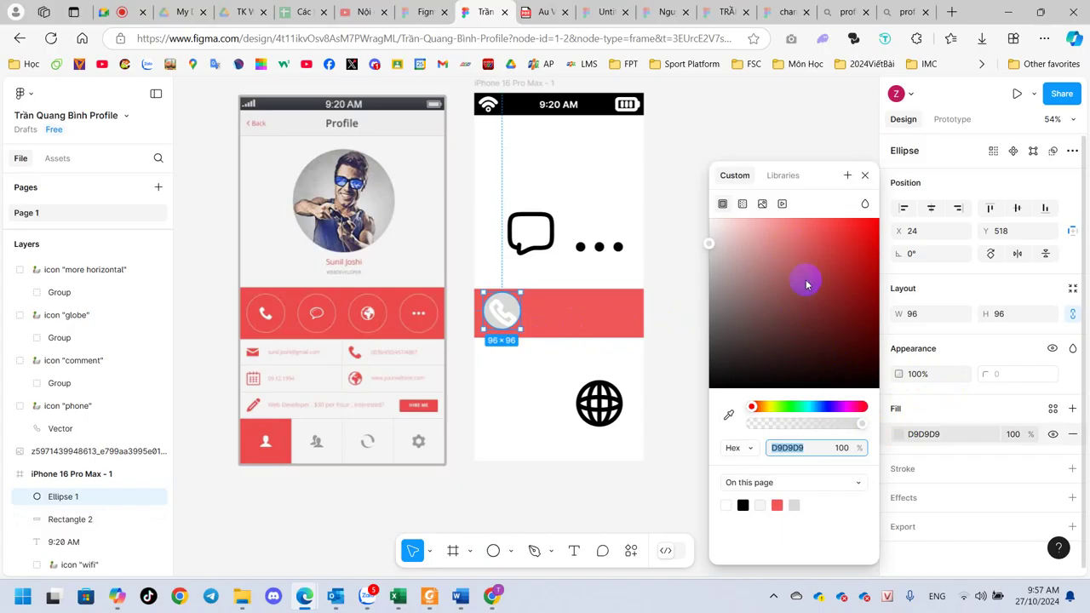
# Set the circle's fill opacity to 0% and give it a white FFFFFF 1-px stroke
pyautogui.click(763, 425)
pyautogui.moveTo(763, 428)
pyautogui.mouseDown()
pyautogui.moveTo(789, 428)
pyautogui.moveTo(745, 430)
pyautogui.mouseUp()
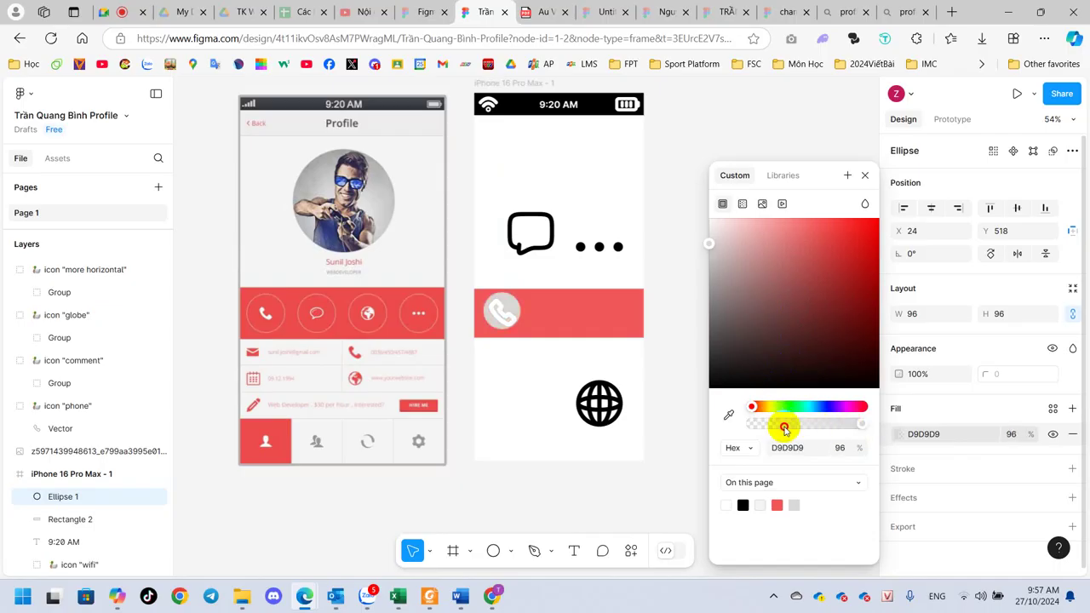
pyautogui.click(905, 473)
pyautogui.click(904, 472)
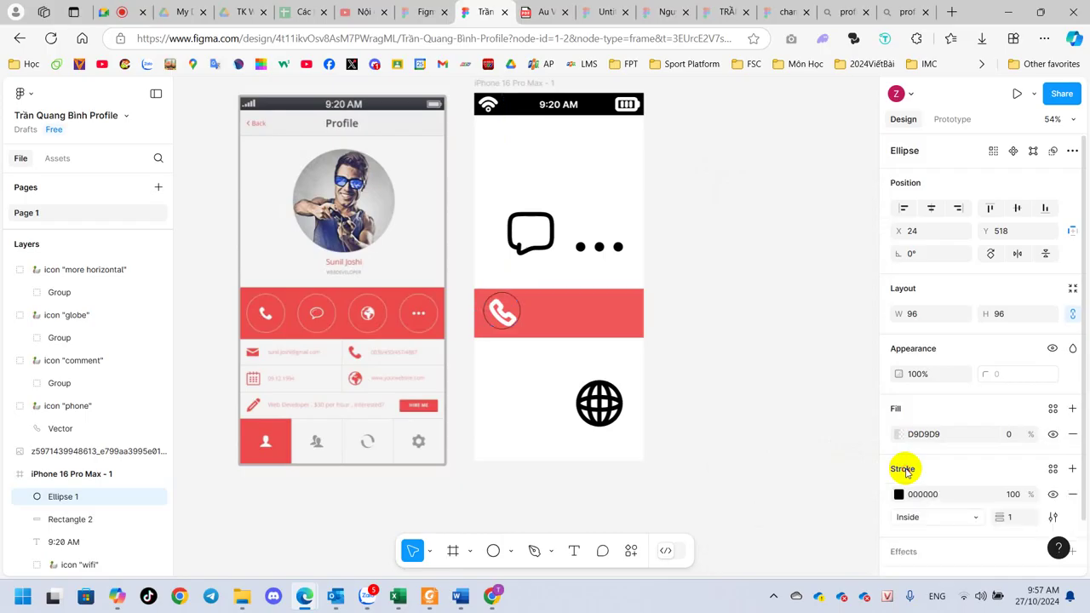
pyautogui.click(899, 494)
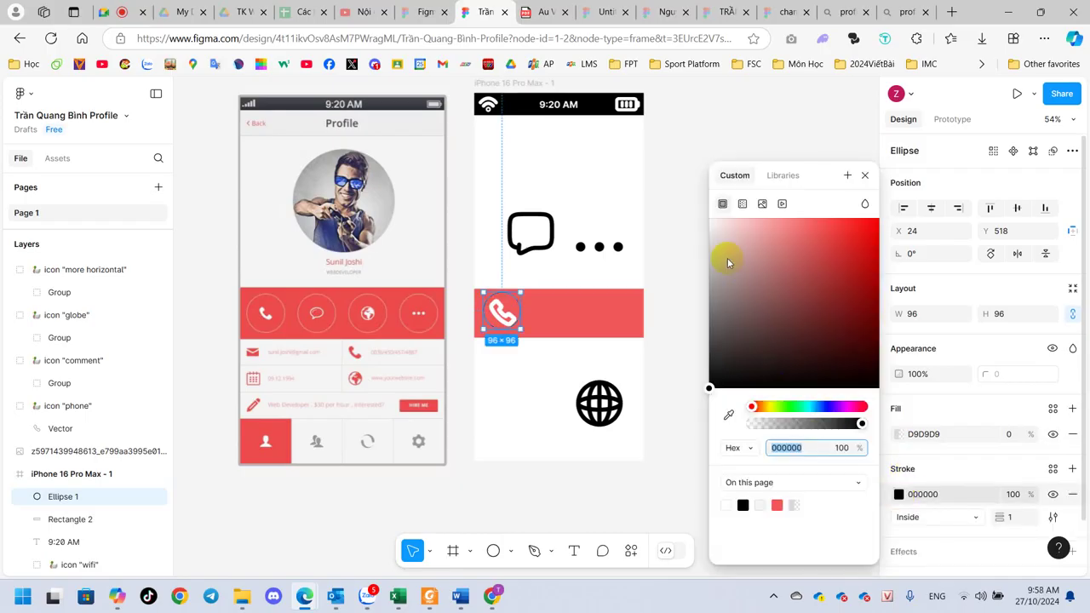
pyautogui.moveTo(724, 254); pyautogui.dragTo(686, 192)
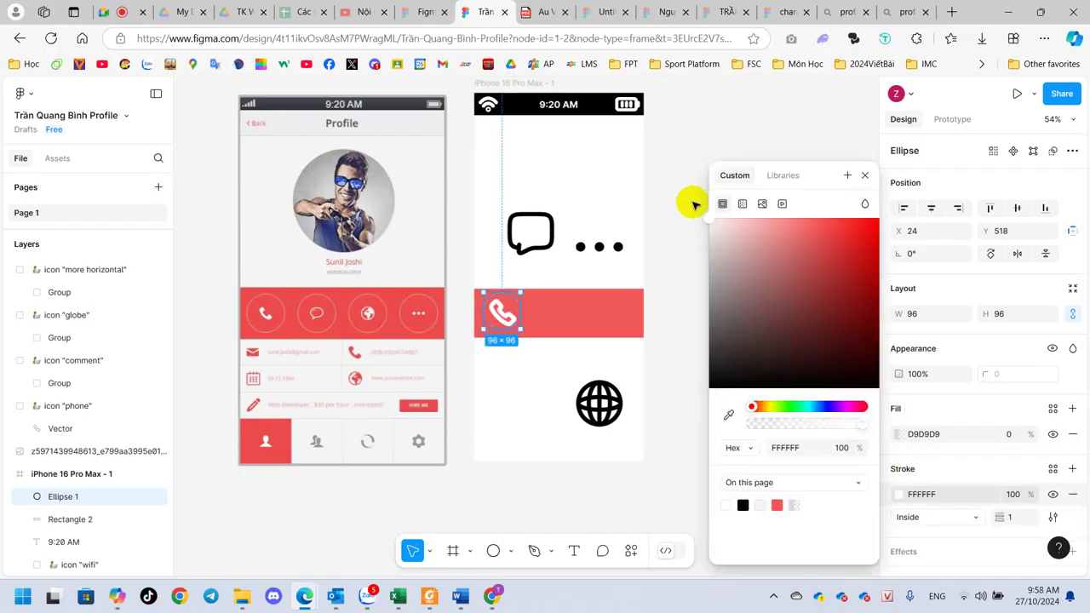
pyautogui.click(690, 251)
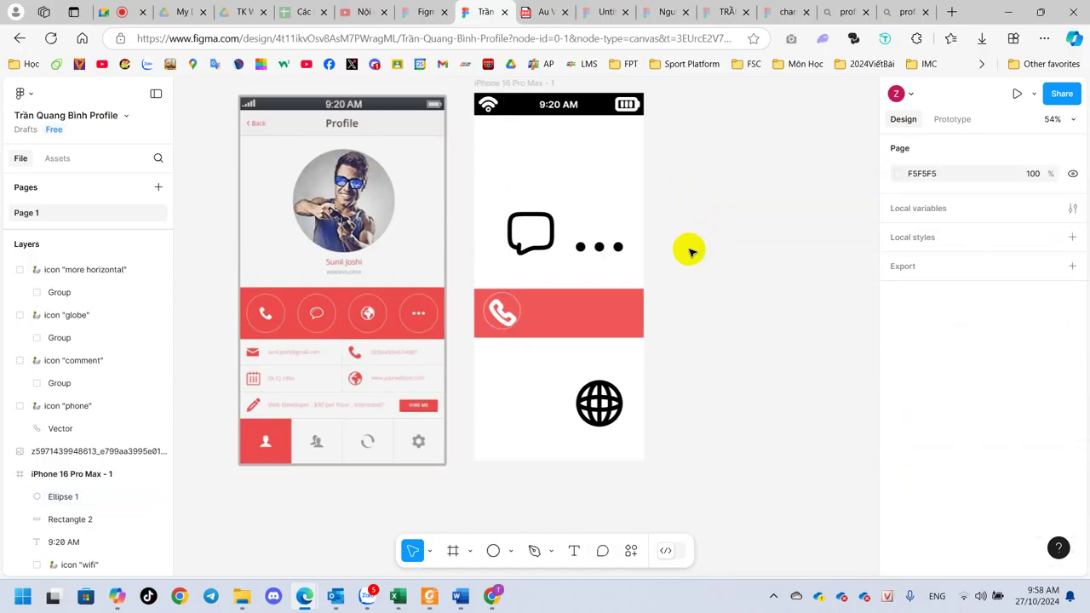
# Position Ellipse 1 at X 26, Y 521 around the phone icon, undoing a stray drag right
pyautogui.scroll(3, 520, 316)
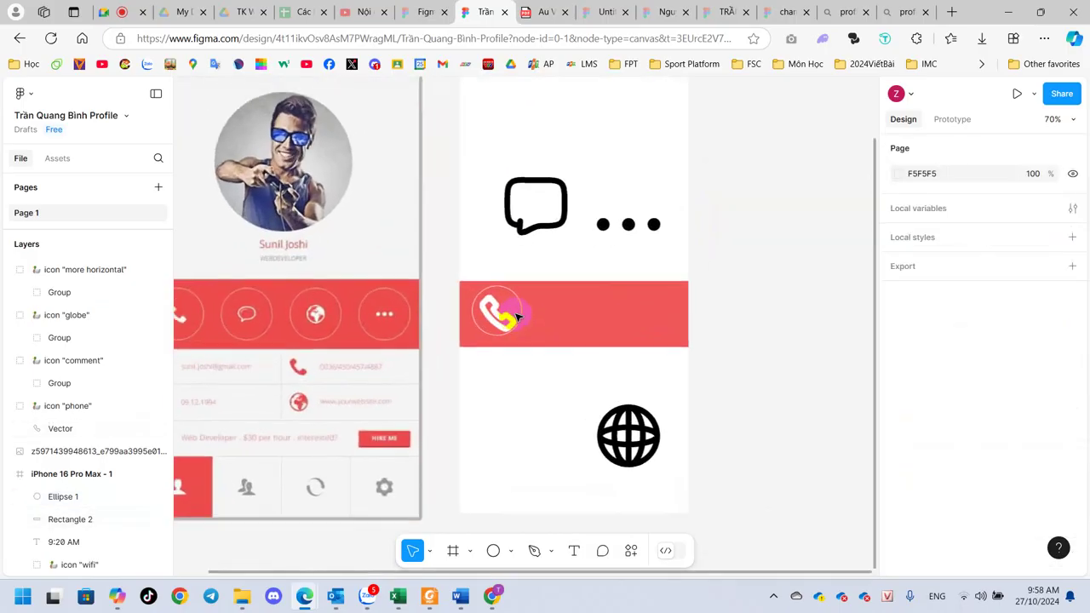
pyautogui.scroll(5, 516, 316)
pyautogui.scroll(3, 517, 315)
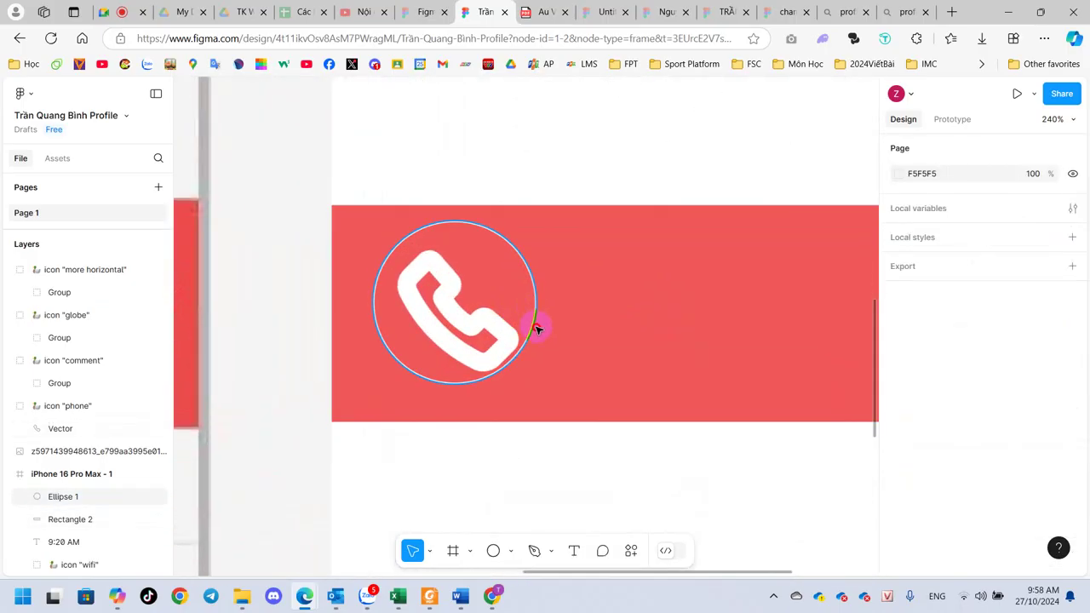
pyautogui.click(537, 328)
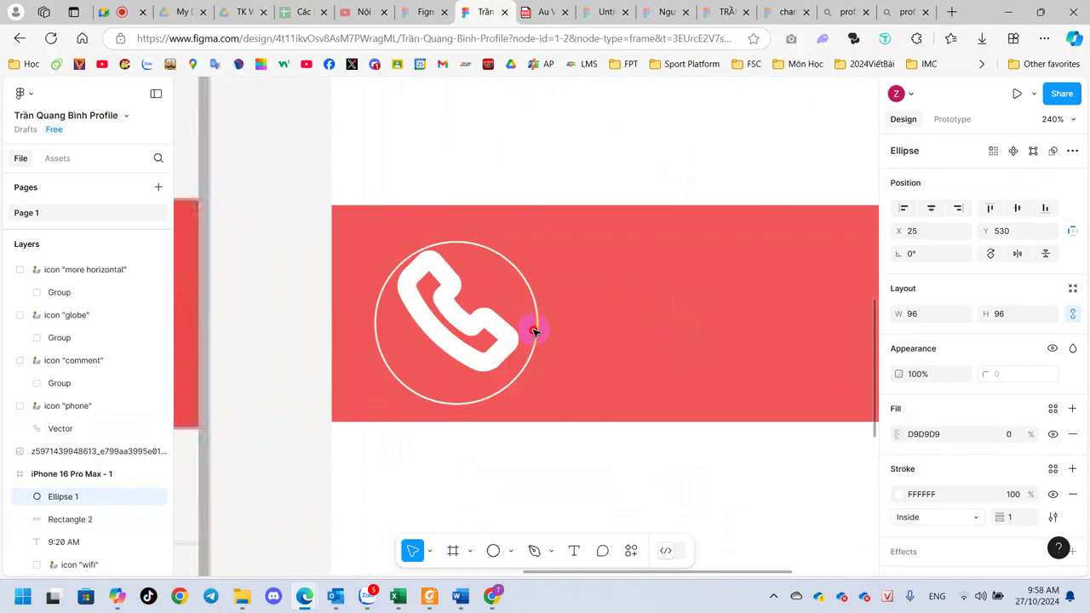
pyautogui.click(452, 301)
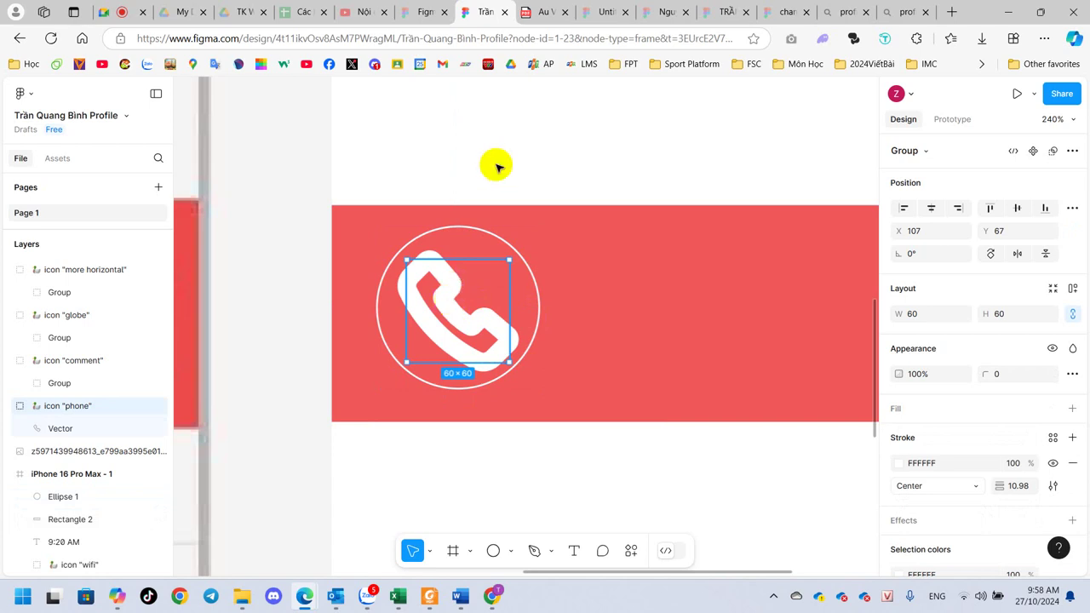
pyautogui.click(511, 140)
pyautogui.scroll(-1, 575, 338)
pyautogui.scroll(-2, 574, 338)
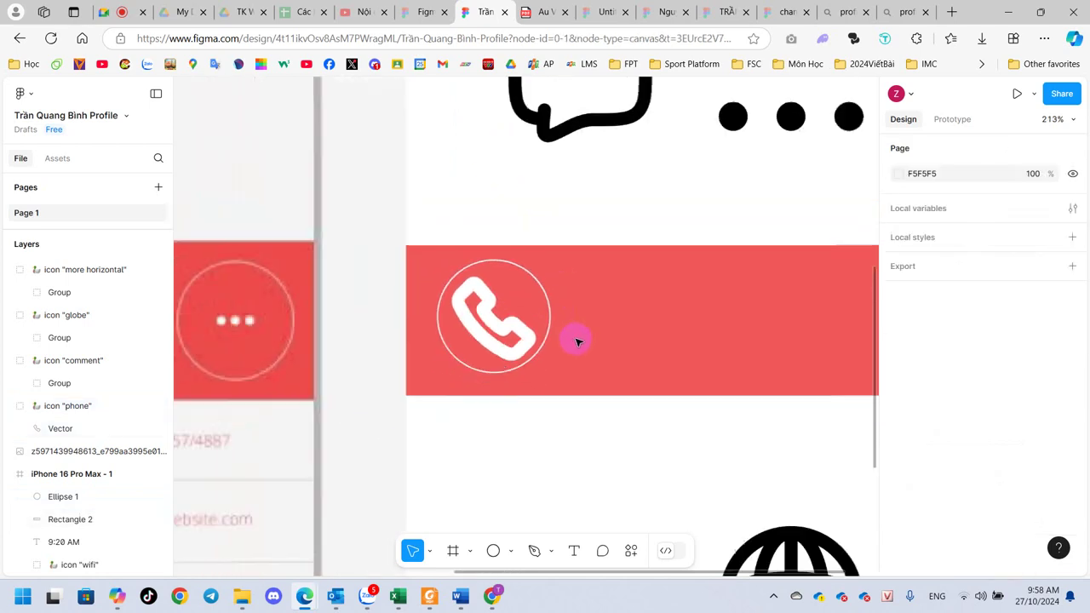
pyautogui.scroll(-2, 575, 338)
pyautogui.scroll(-2, 577, 341)
pyautogui.scroll(-2, 579, 344)
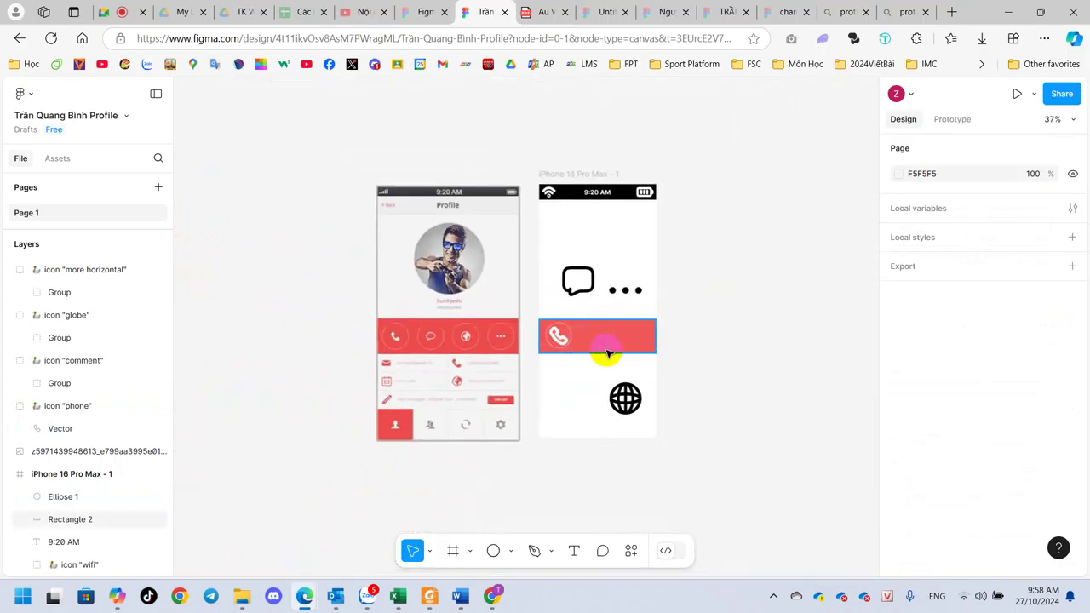
pyautogui.scroll(1, 608, 353)
pyautogui.scroll(1, 608, 352)
pyautogui.scroll(1, 608, 352)
pyautogui.scroll(1, 608, 353)
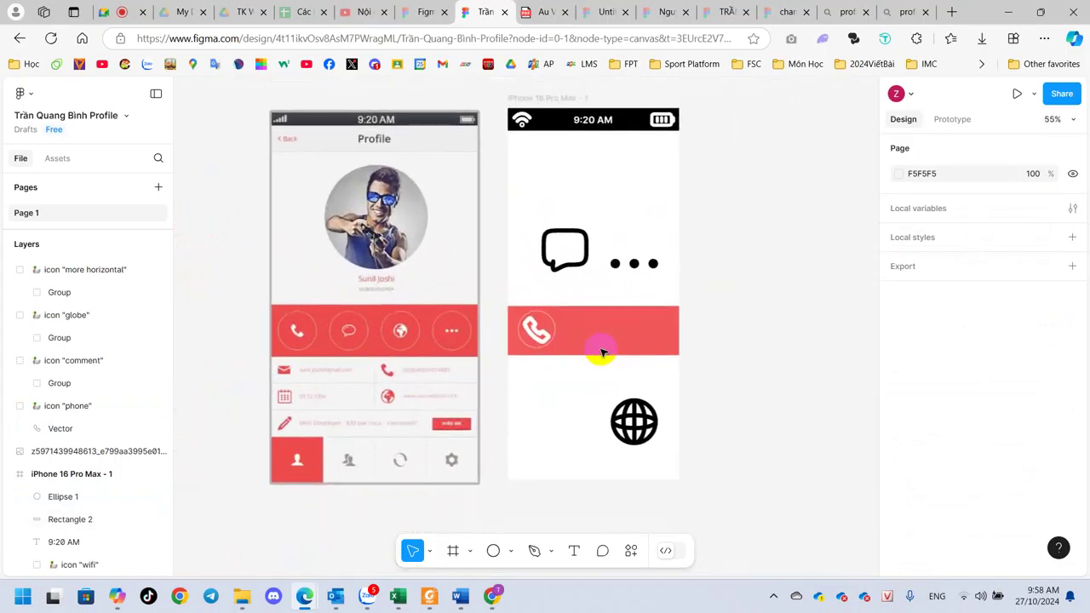
pyautogui.click(557, 328)
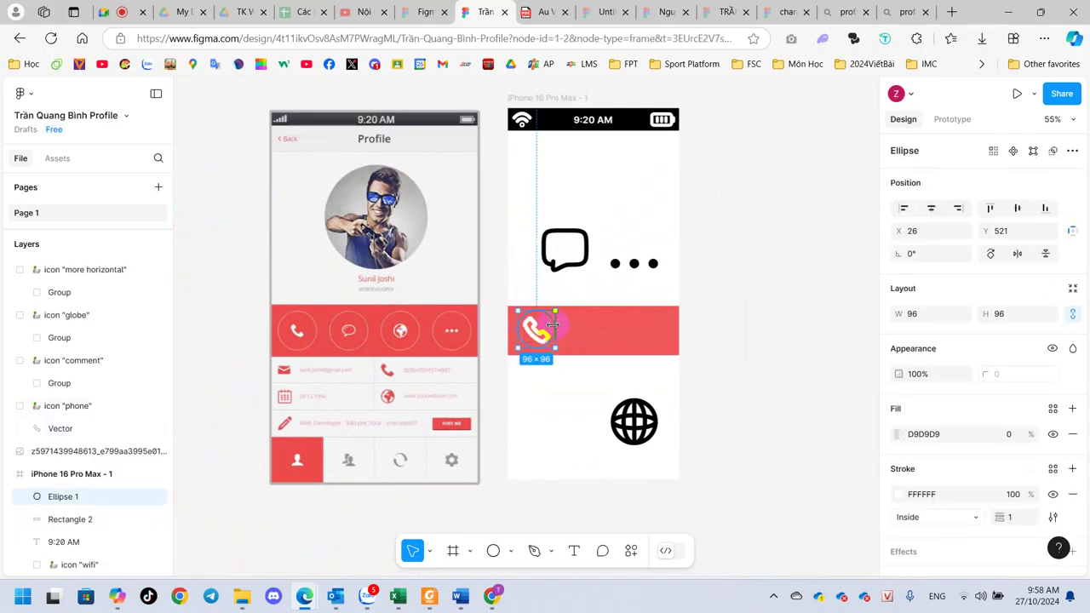
pyautogui.moveTo(542, 326); pyautogui.dragTo(591, 327)
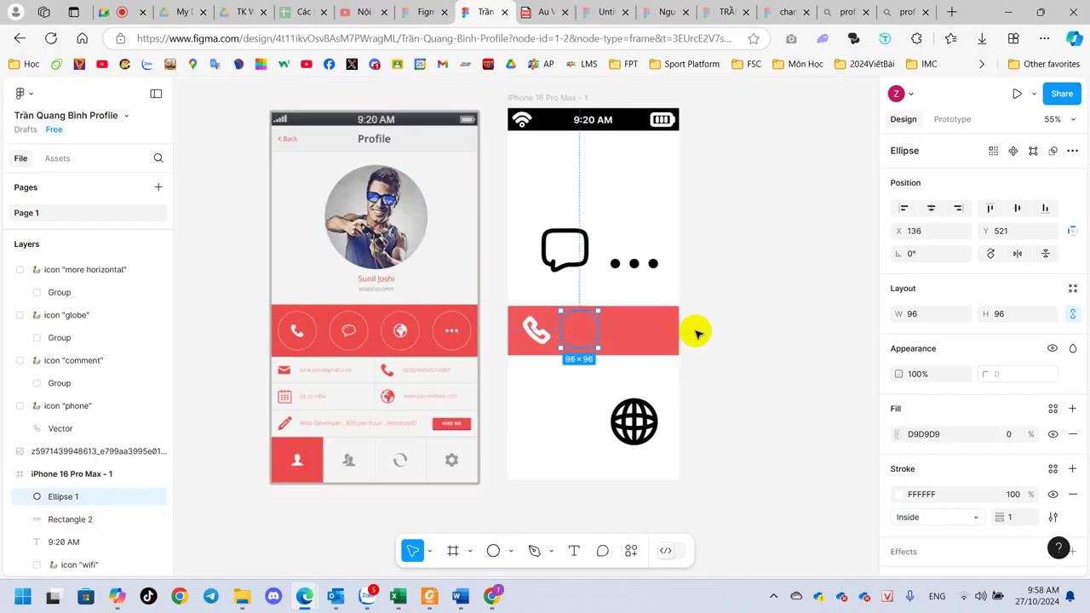
pyautogui.hotkey('ctrl', 'z')
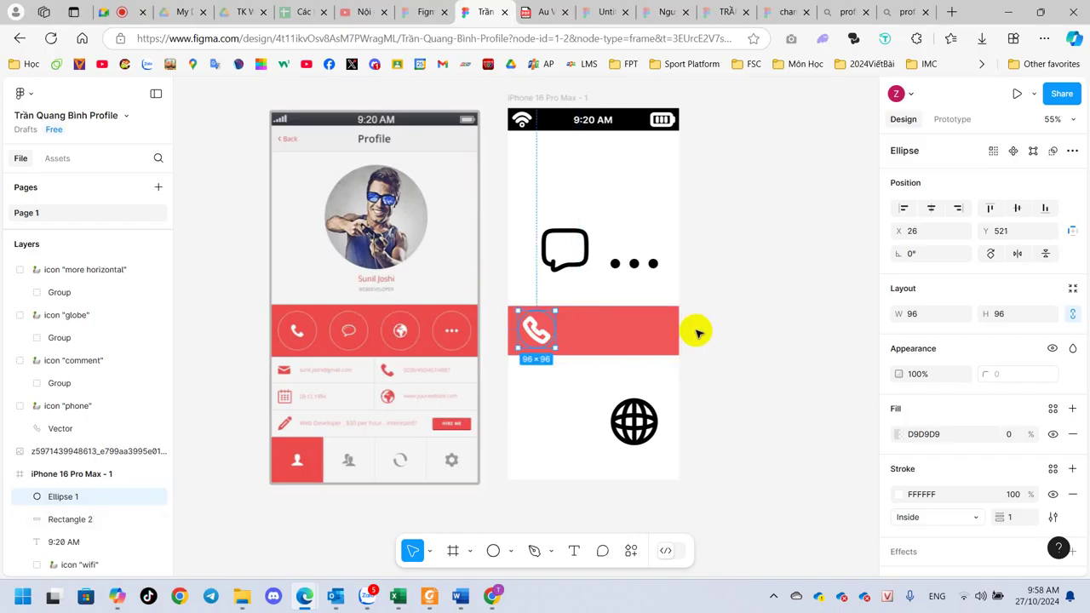
pyautogui.click(696, 333)
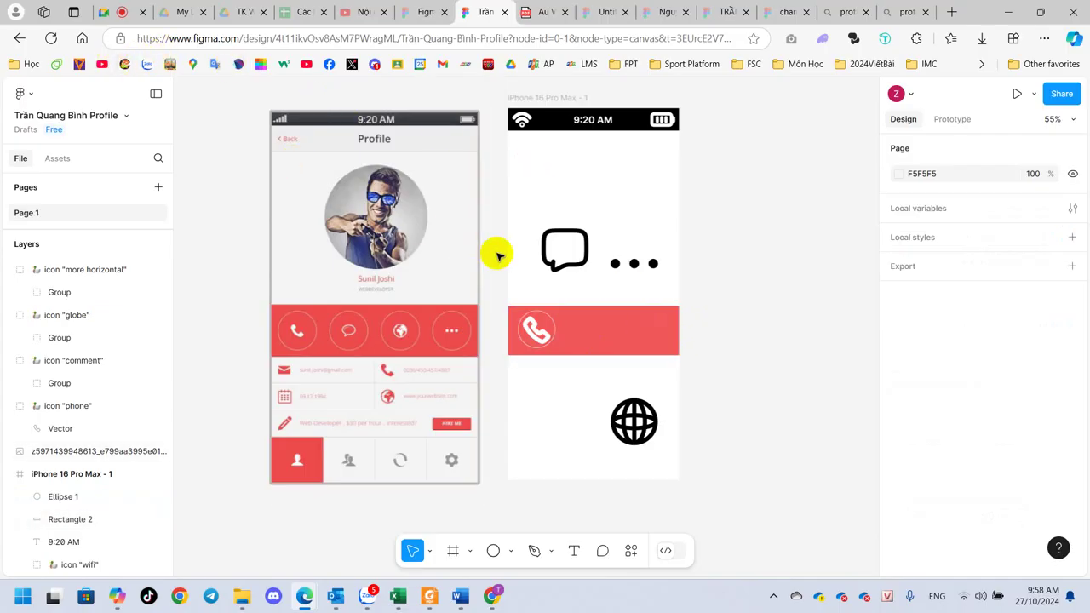
pyautogui.hotkey('ctrl', 'v')
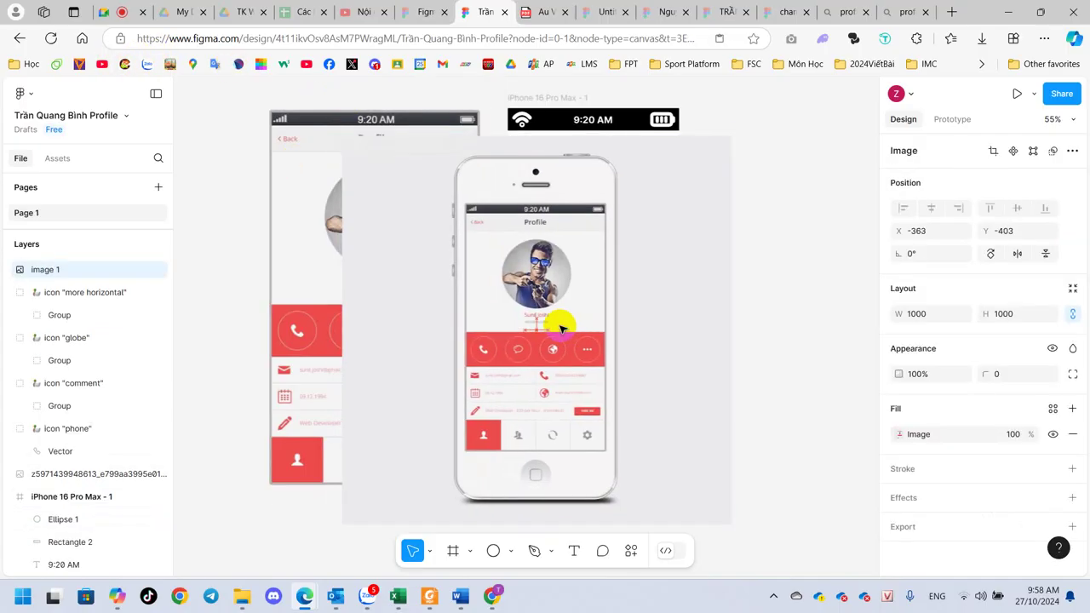
pyautogui.press('Escape')
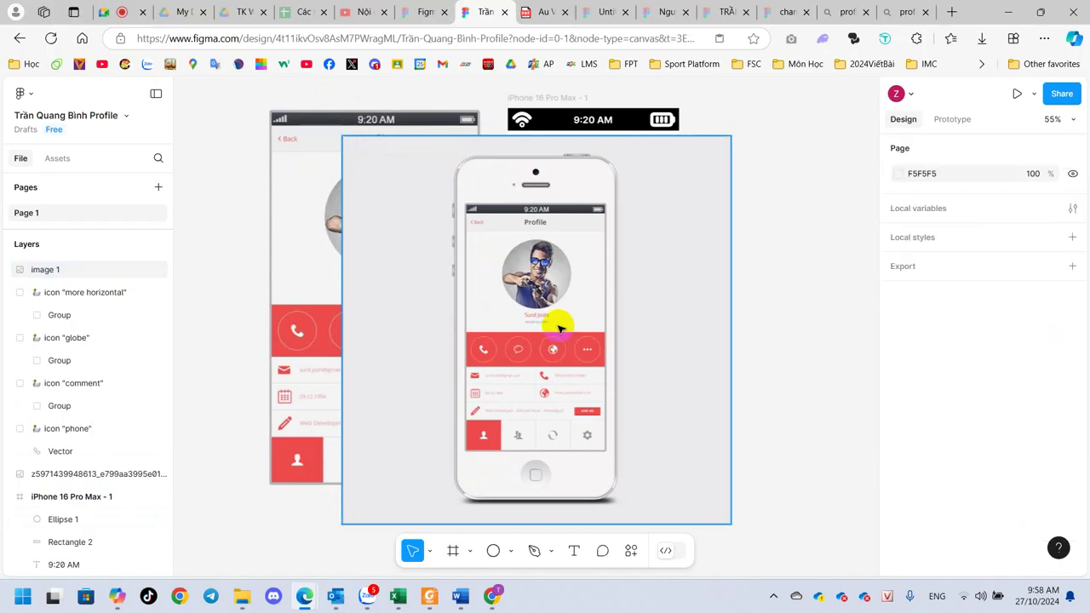
pyautogui.click(558, 327)
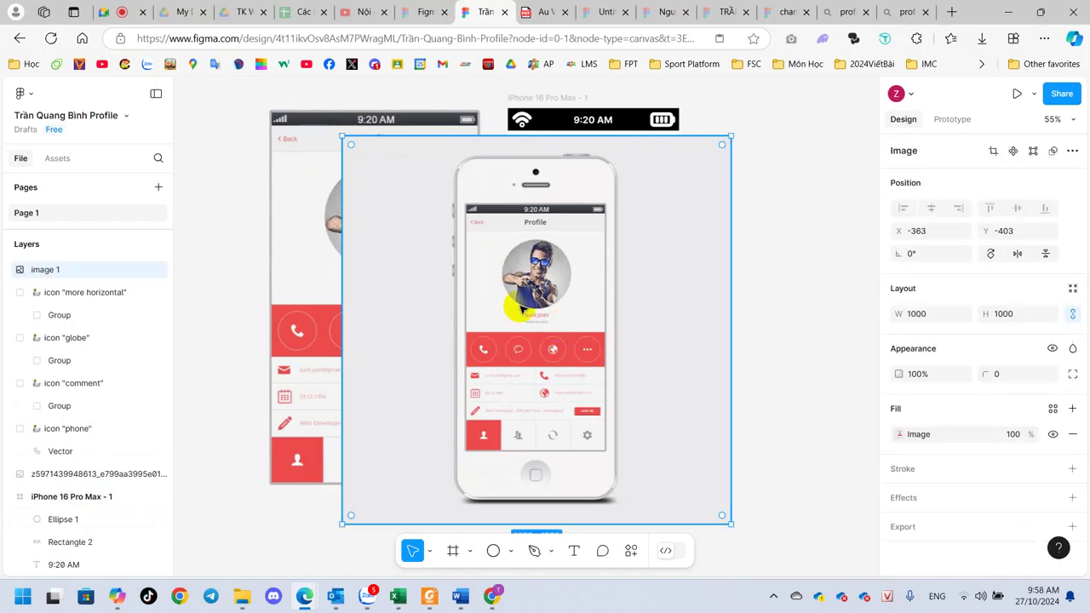
pyautogui.press('Escape')
pyautogui.click(677, 294)
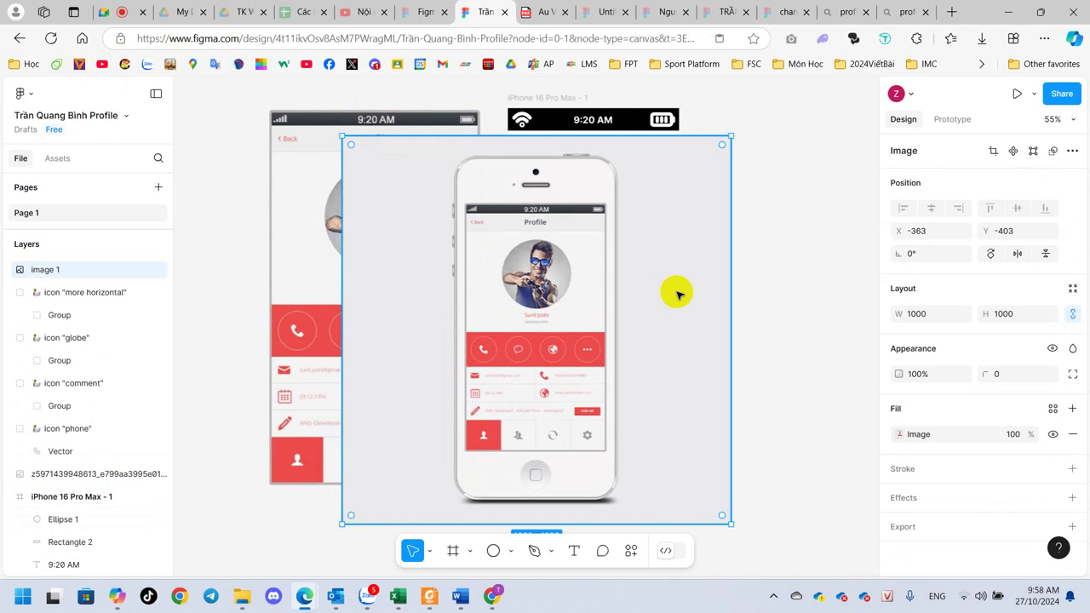
pyautogui.press('Delete')
# Duplicate the white-outlined phone-icon circle and move the copy rightward along the red band
pyautogui.click(554, 323)
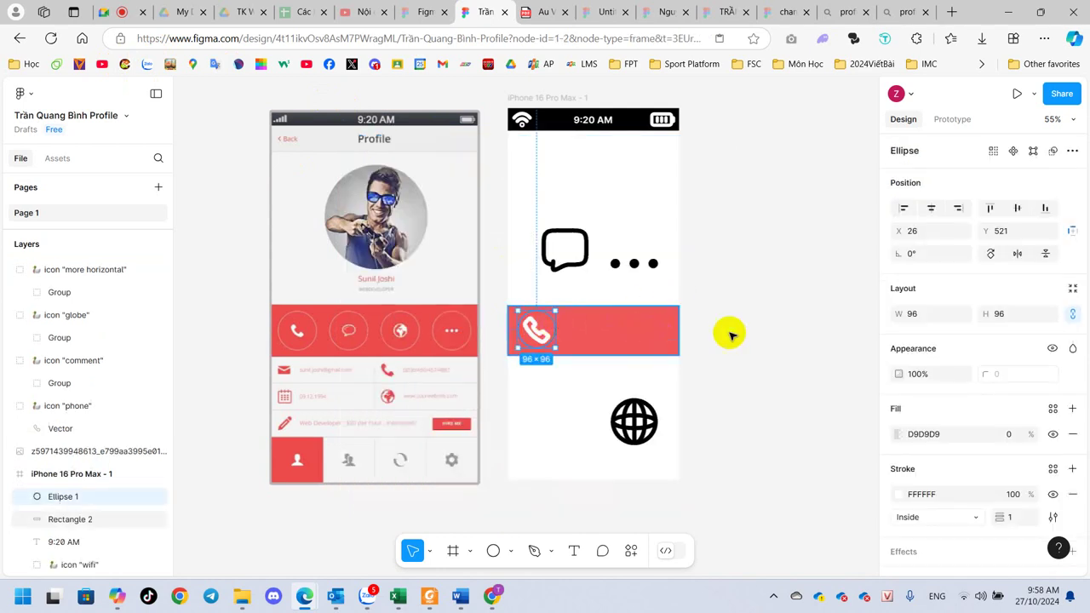
pyautogui.hotkey('ctrl', 'd')
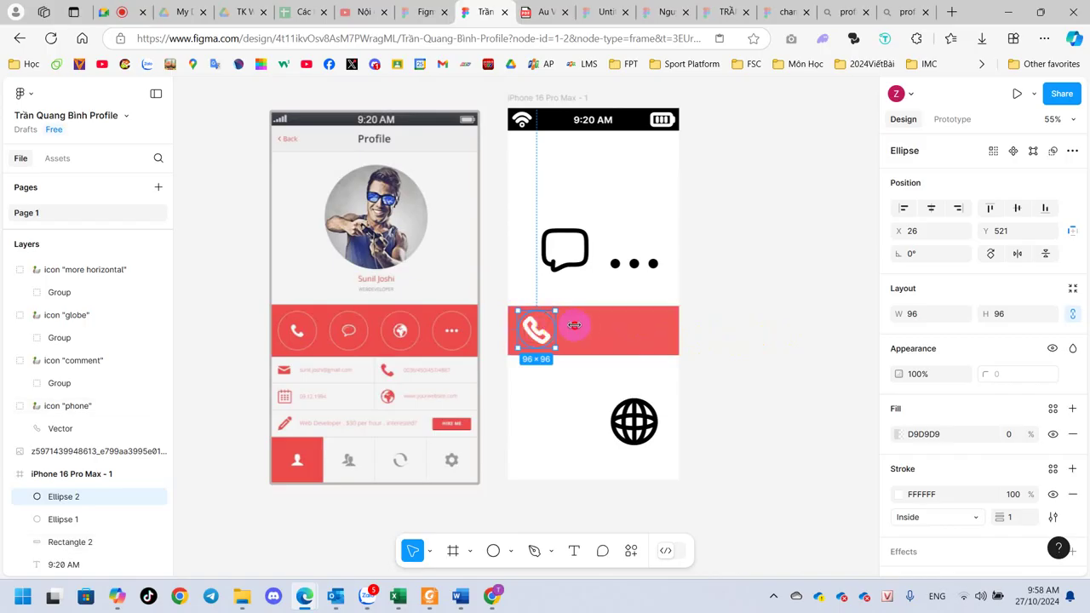
pyautogui.moveTo(550, 327); pyautogui.dragTo(597, 324)
pyautogui.click(725, 273)
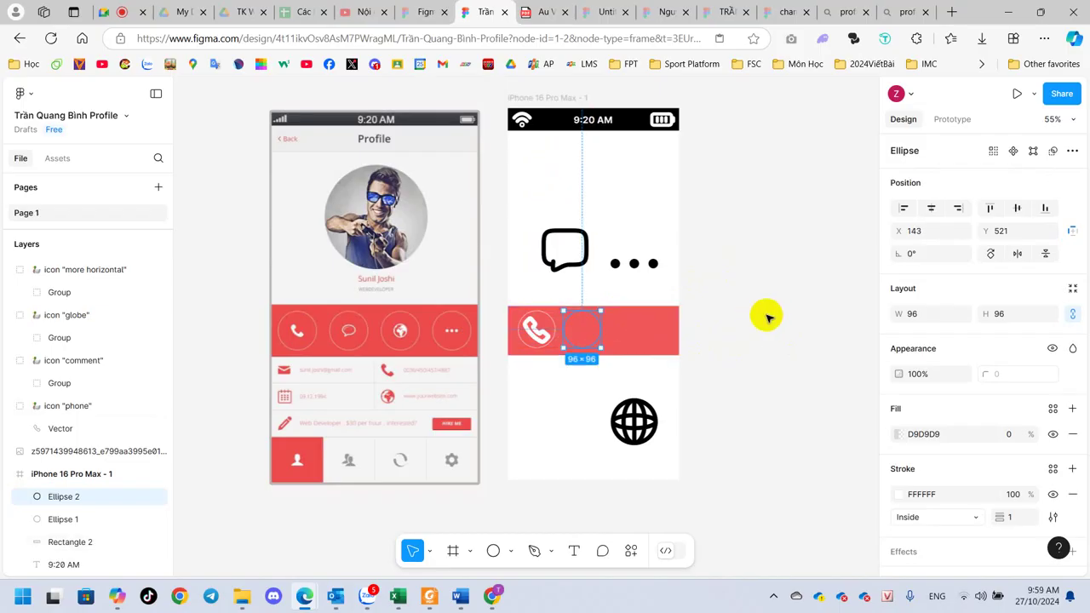
# Alt-drag two more copies of the circle rightward to complete four circles in a row
pyautogui.click(594, 332)
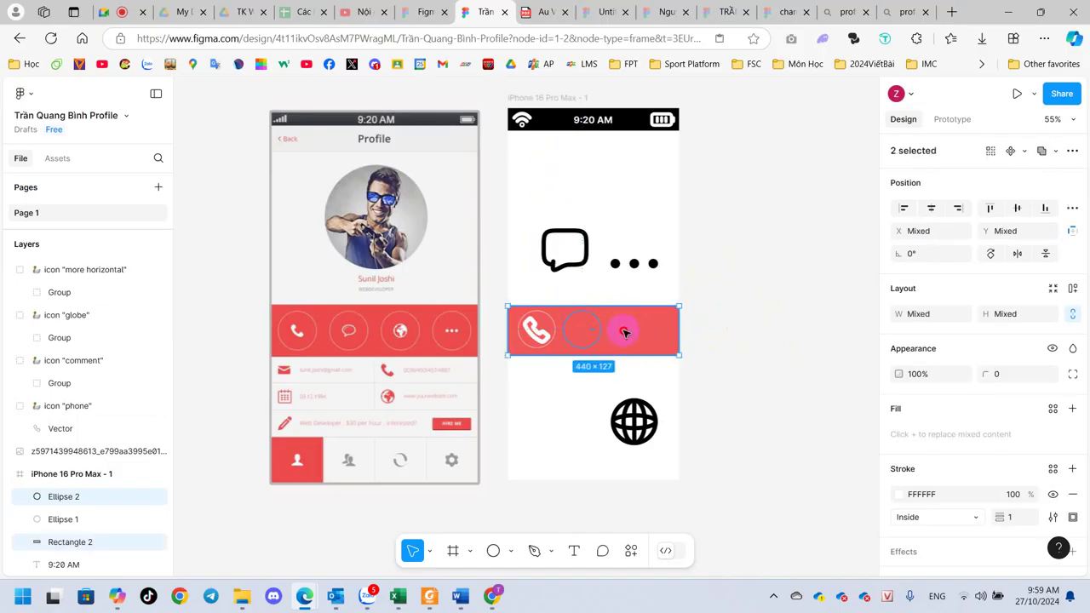
pyautogui.click(595, 330)
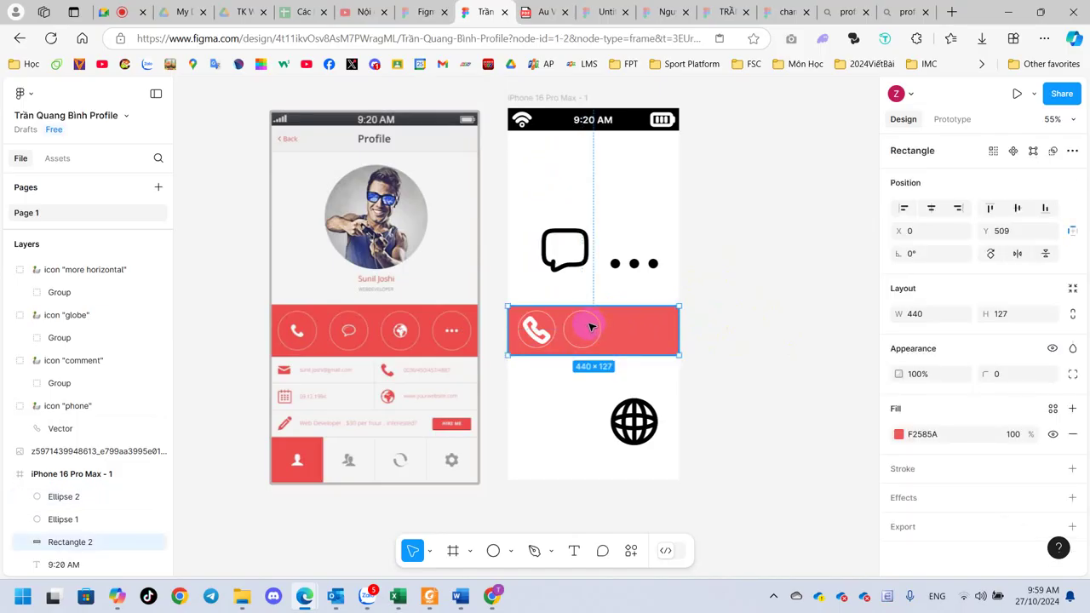
pyautogui.click(597, 334)
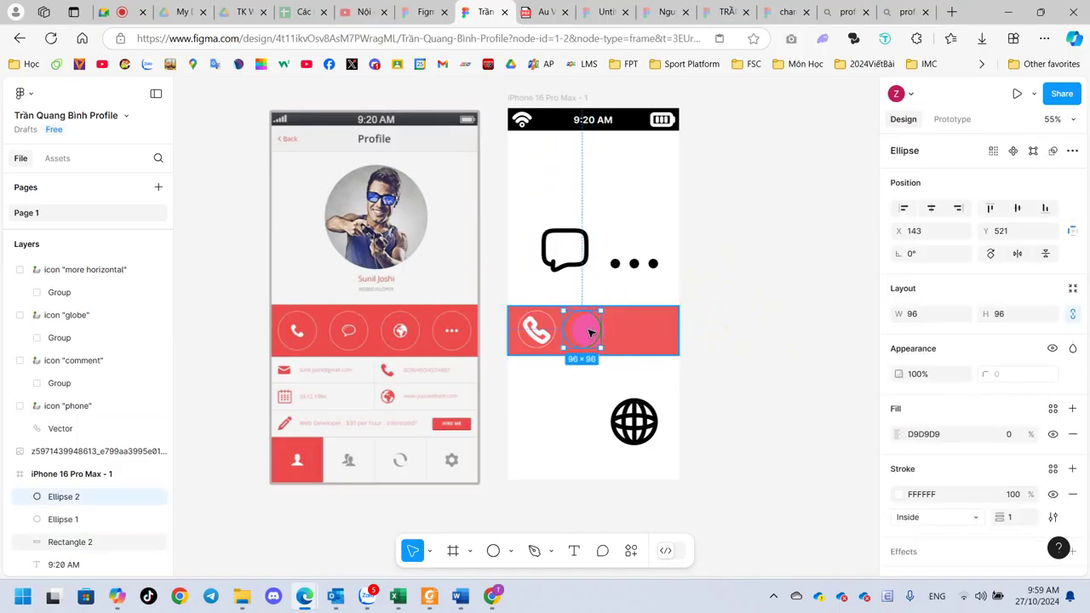
pyautogui.press('alt')
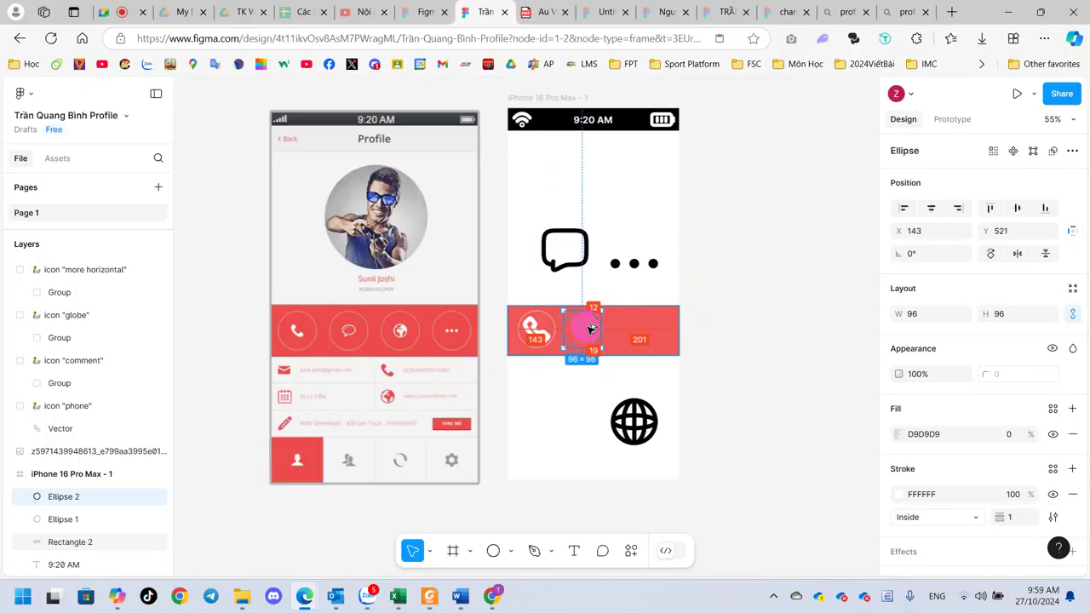
pyautogui.moveTo(591, 329); pyautogui.dragTo(635, 331)
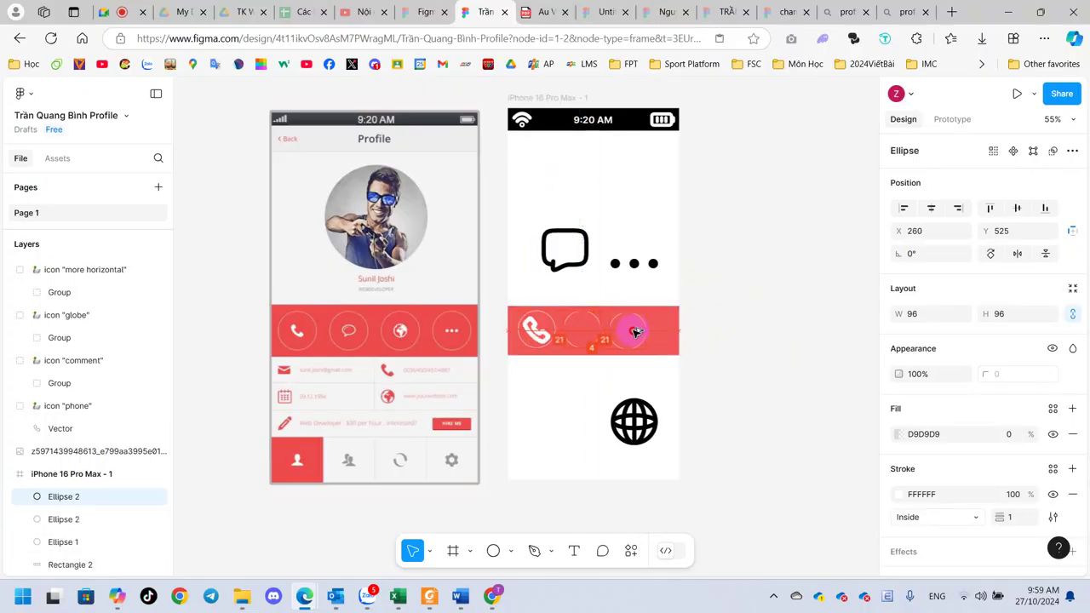
pyautogui.moveTo(634, 332); pyautogui.dragTo(659, 332)
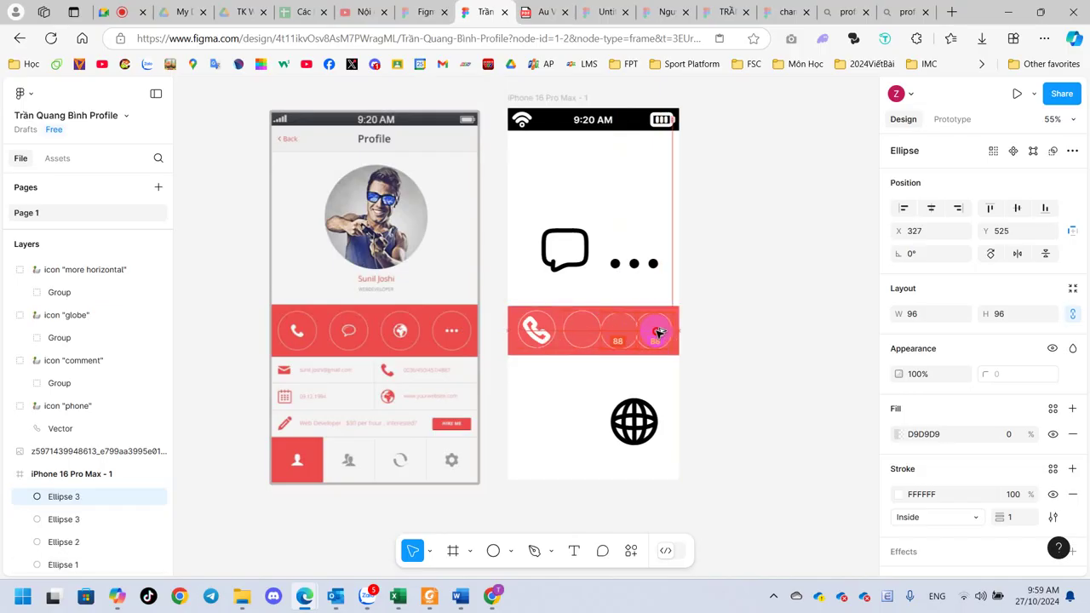
pyautogui.click(736, 327)
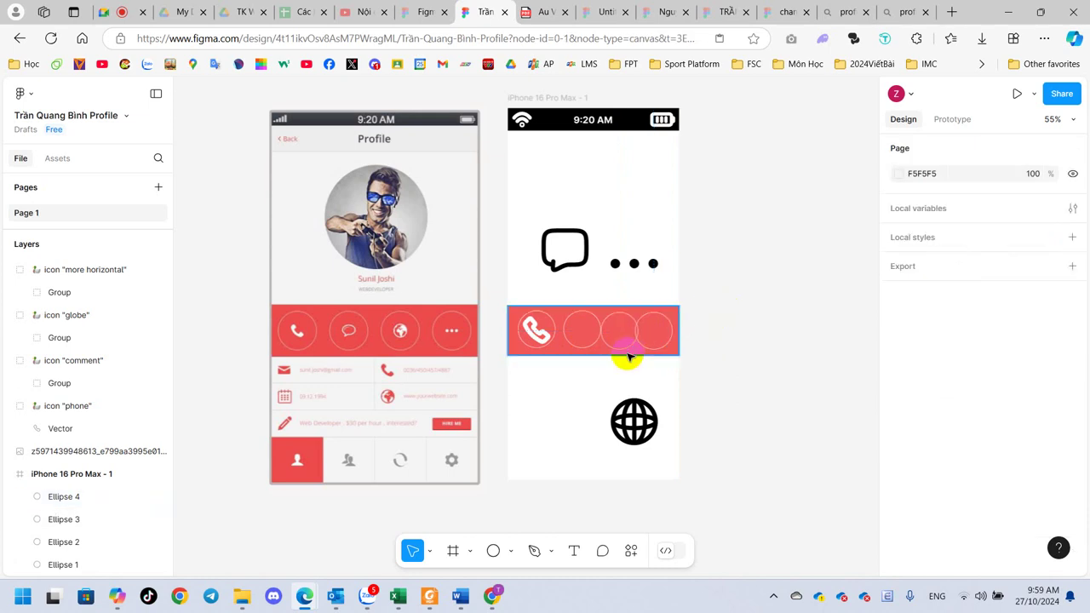
# Nudge the first circle slightly left and select all four circles
pyautogui.scroll(2, 626, 356)
pyautogui.scroll(2, 627, 356)
pyautogui.scroll(5, 627, 356)
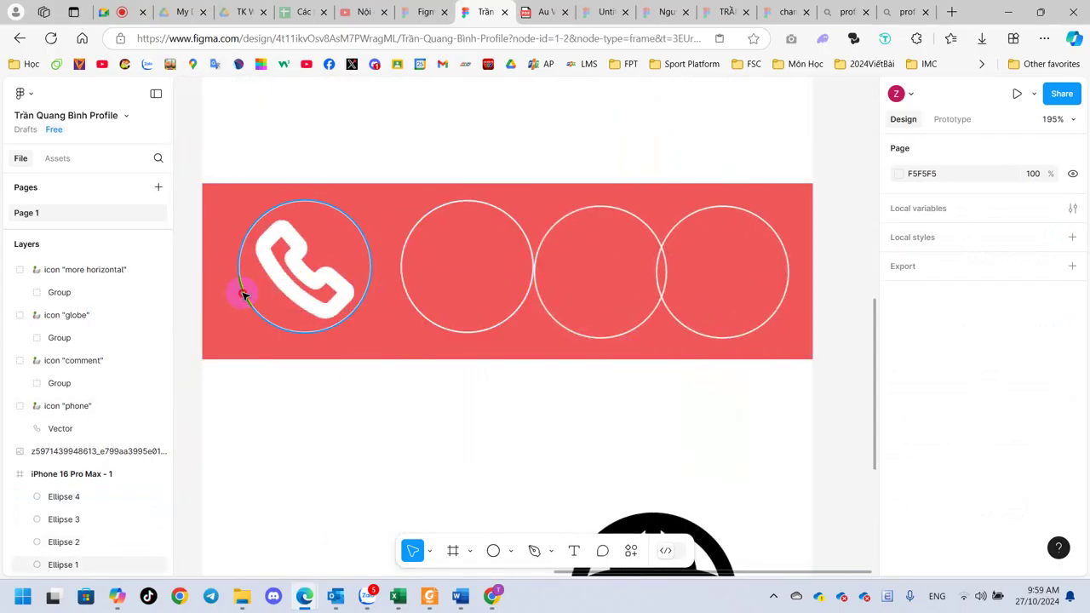
pyautogui.moveTo(243, 294); pyautogui.dragTo(227, 293)
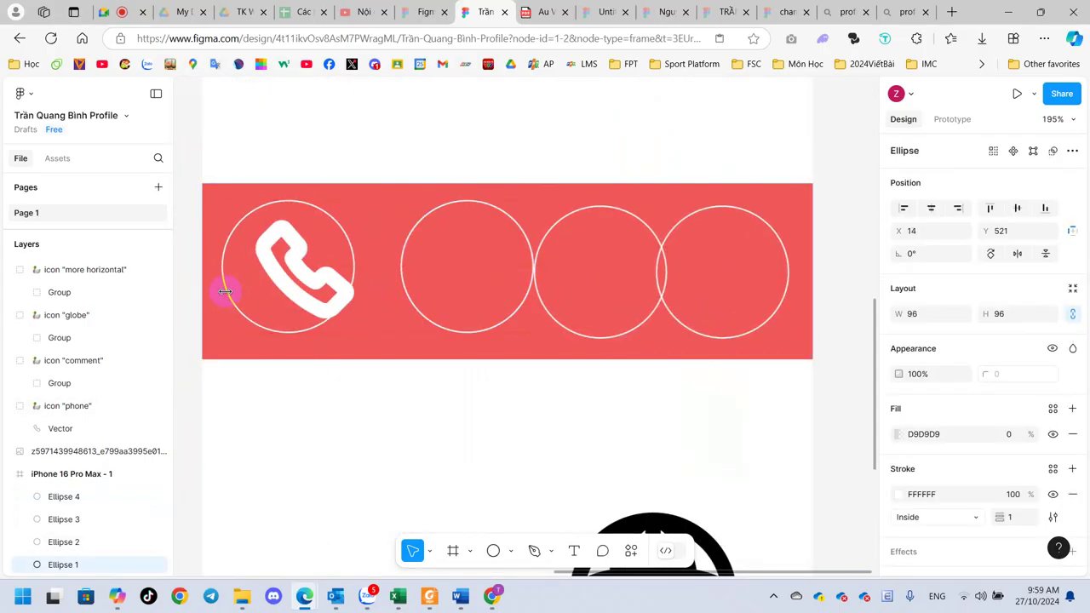
pyautogui.keyDown('shift'); pyautogui.click(454, 202); pyautogui.keyUp('shift')
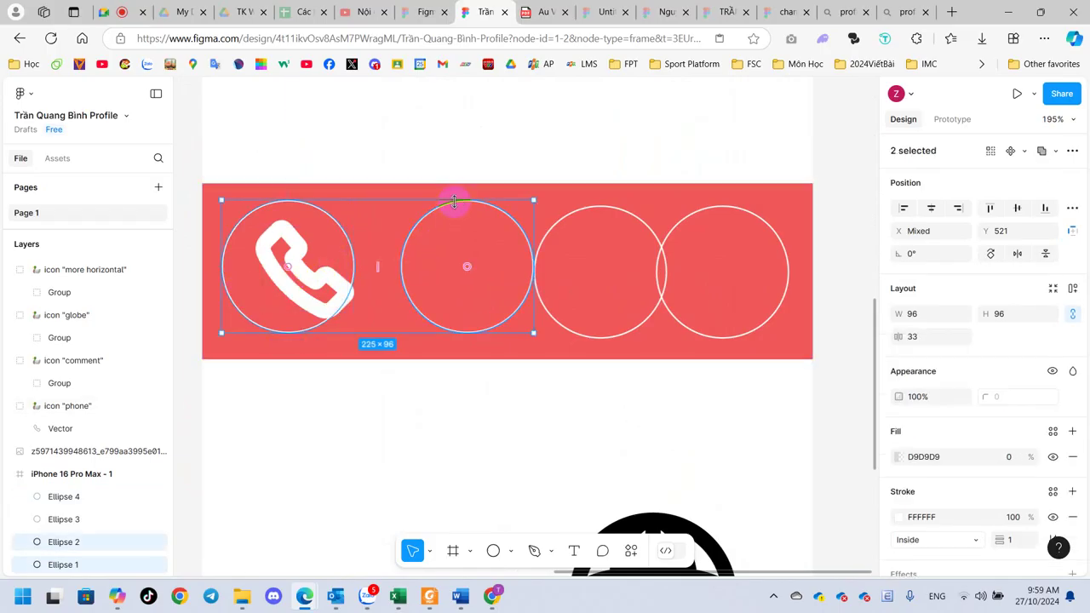
pyautogui.keyDown('shift'); pyautogui.click(608, 210); pyautogui.keyUp('shift')
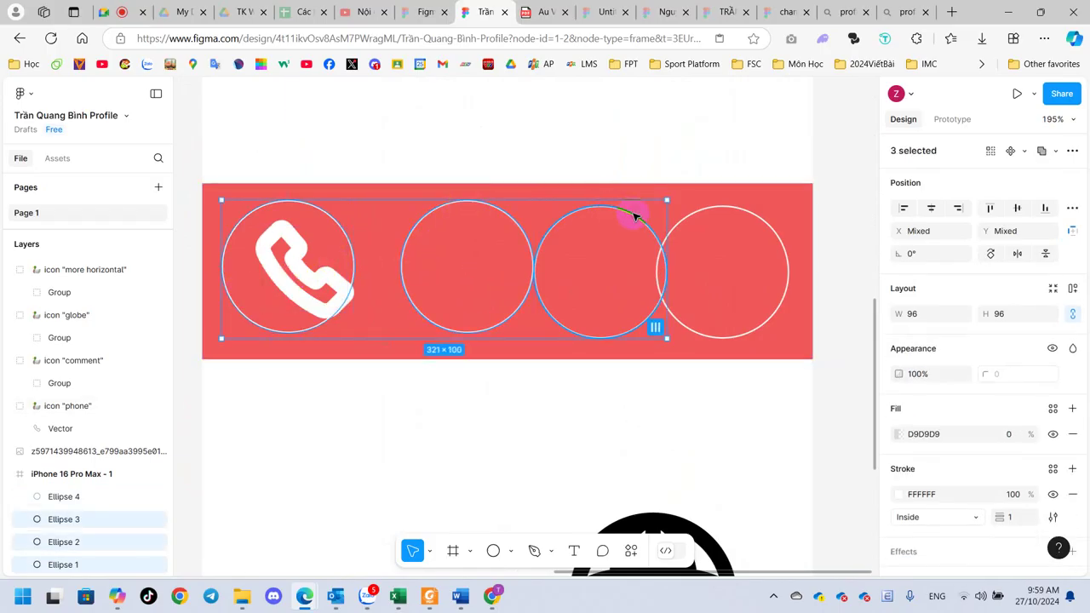
pyautogui.keyDown('shift'); pyautogui.click(731, 211); pyautogui.keyUp('shift')
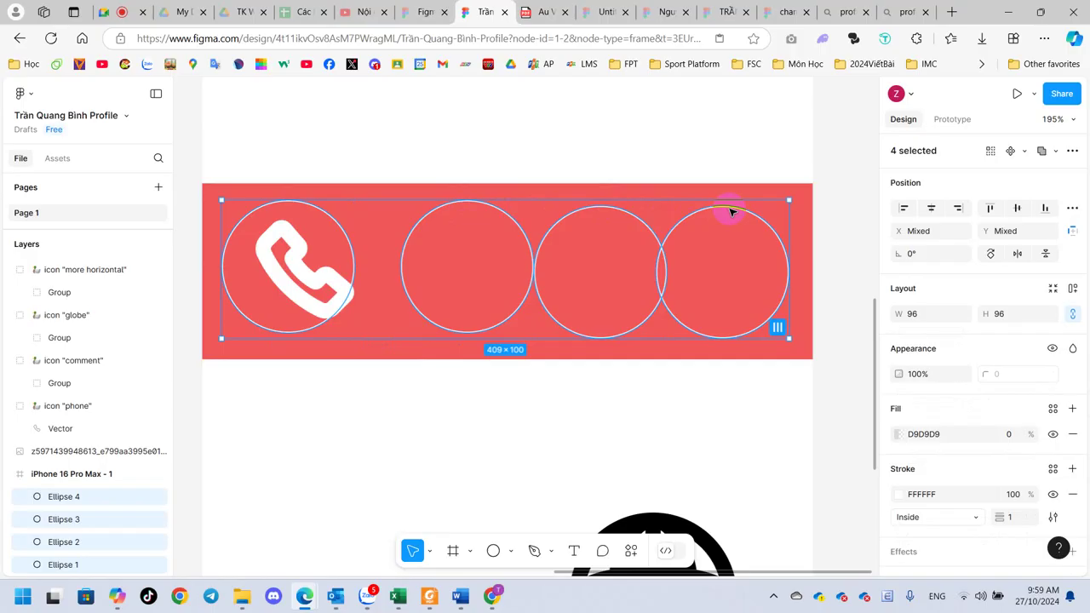
# Align the circles' vertical centres, space them evenly 8 apart, and centre the phone icon in the first
pyautogui.click(1019, 209)
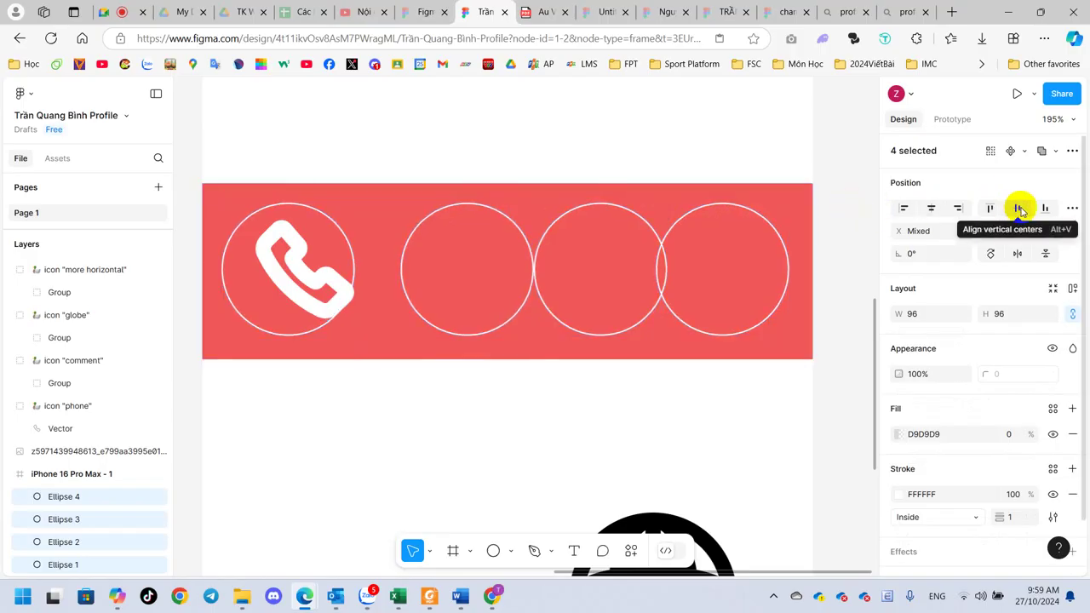
pyautogui.click(1072, 210)
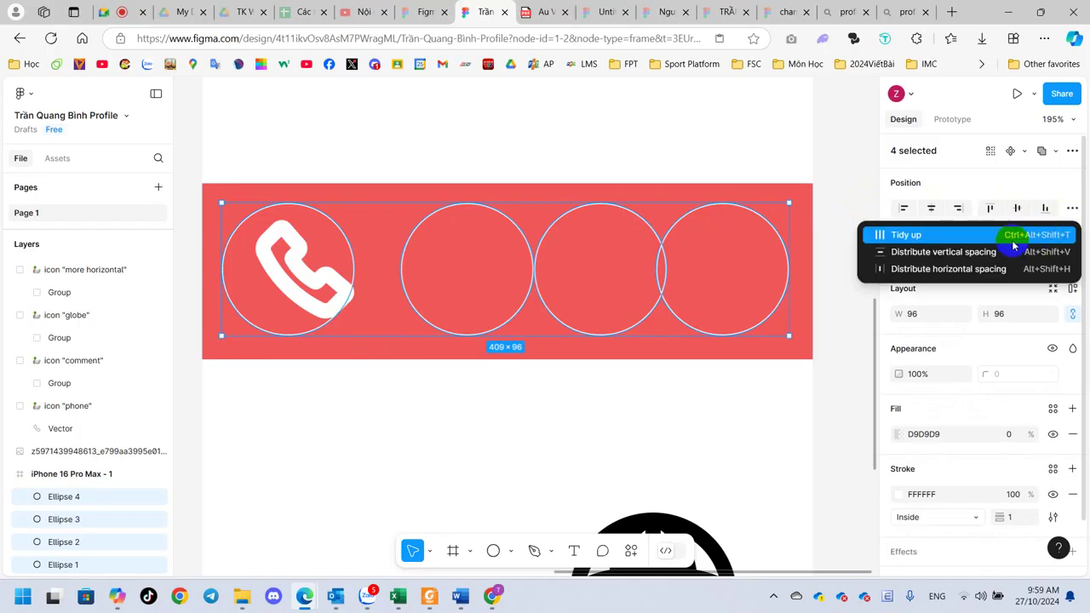
pyautogui.click(910, 269)
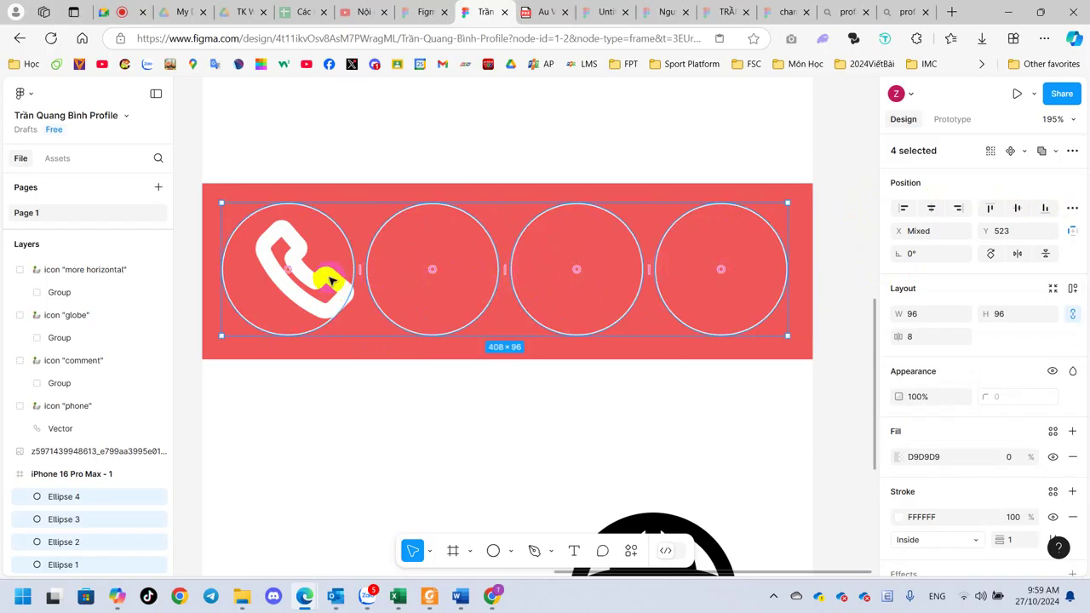
pyautogui.click(832, 210)
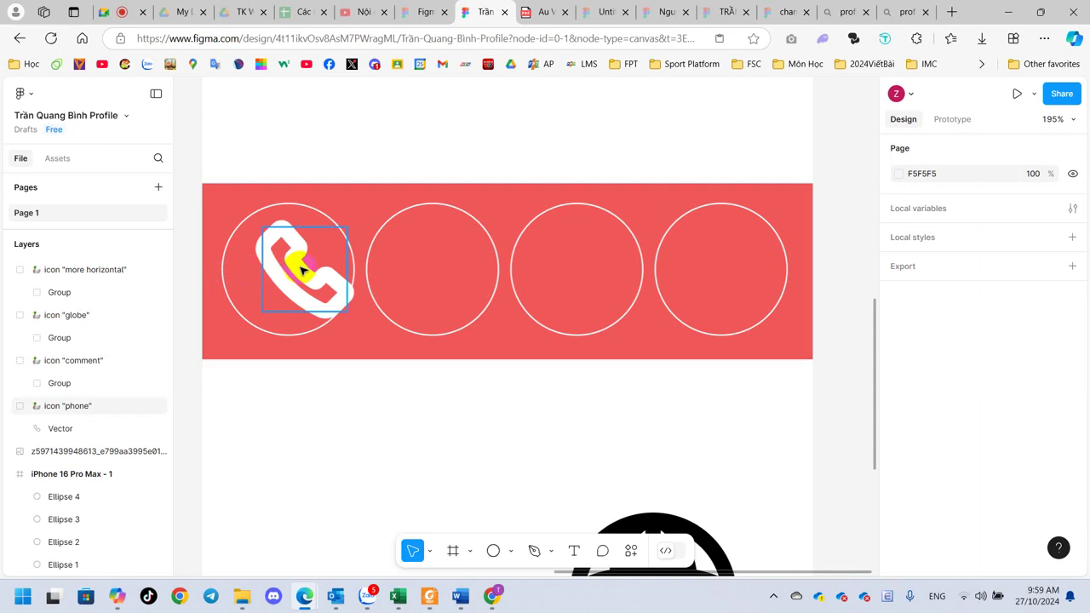
pyautogui.moveTo(301, 269); pyautogui.dragTo(286, 268)
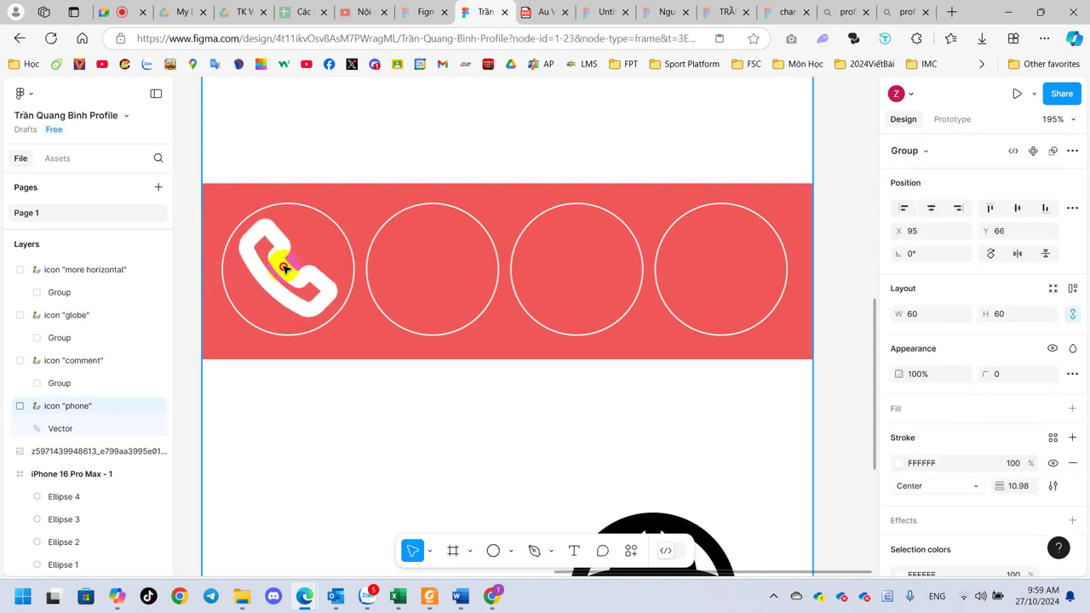
# Check the phone icon's size, then set the comment, three-dot and globe icons to width 60
pyautogui.click(832, 190)
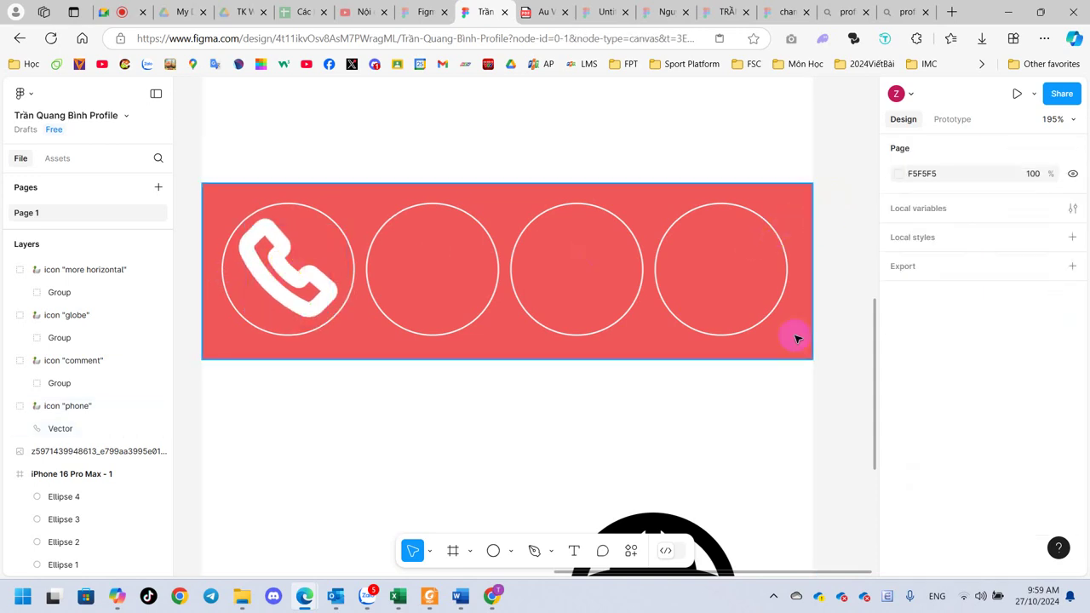
pyautogui.scroll(-2, 587, 345)
pyautogui.scroll(-5, 586, 344)
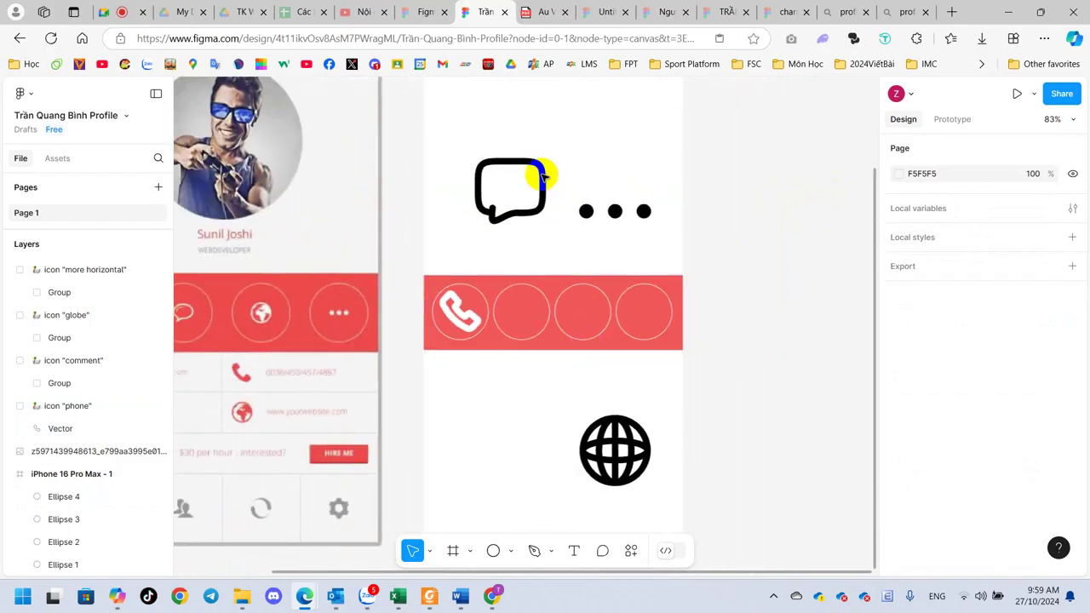
pyautogui.click(471, 292)
pyautogui.click(467, 318)
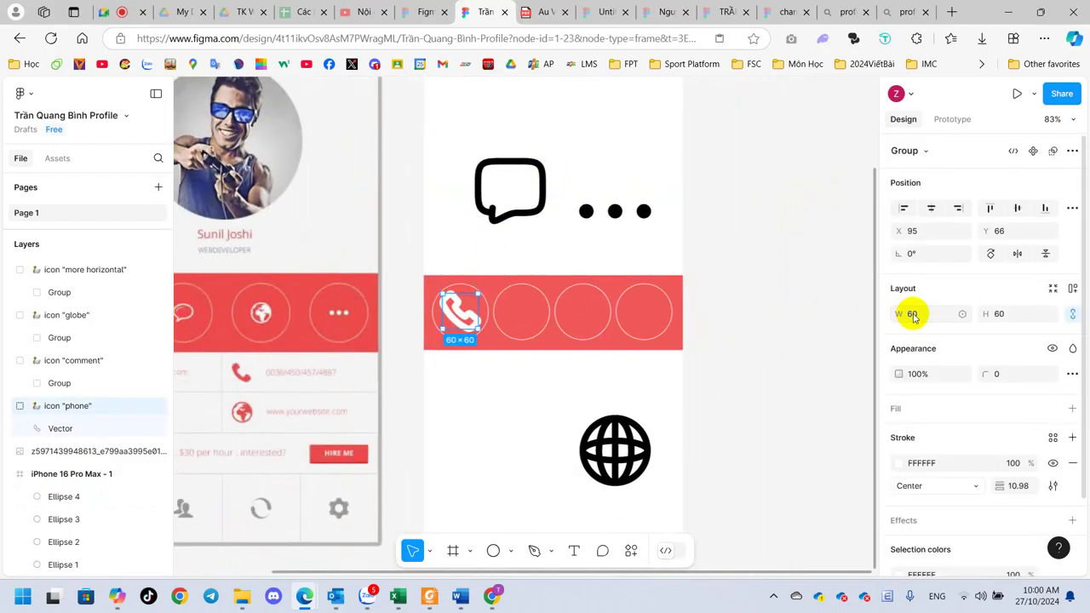
pyautogui.click(537, 162)
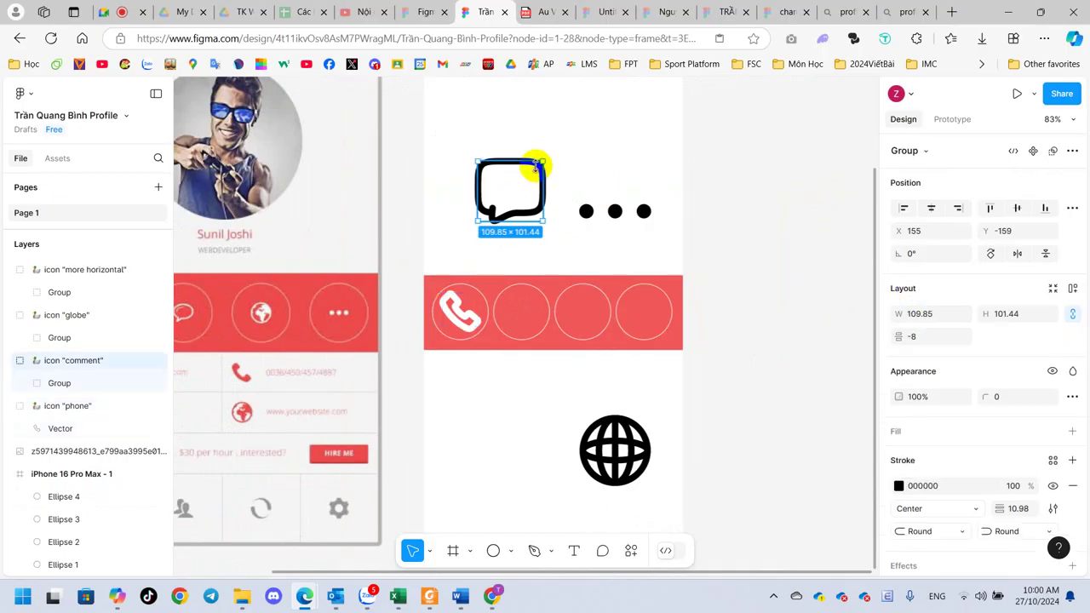
pyautogui.keyDown('shift'); pyautogui.click(586, 213); pyautogui.keyUp('shift')
pyautogui.keyDown('shift'); pyautogui.click(606, 419); pyautogui.keyUp('shift')
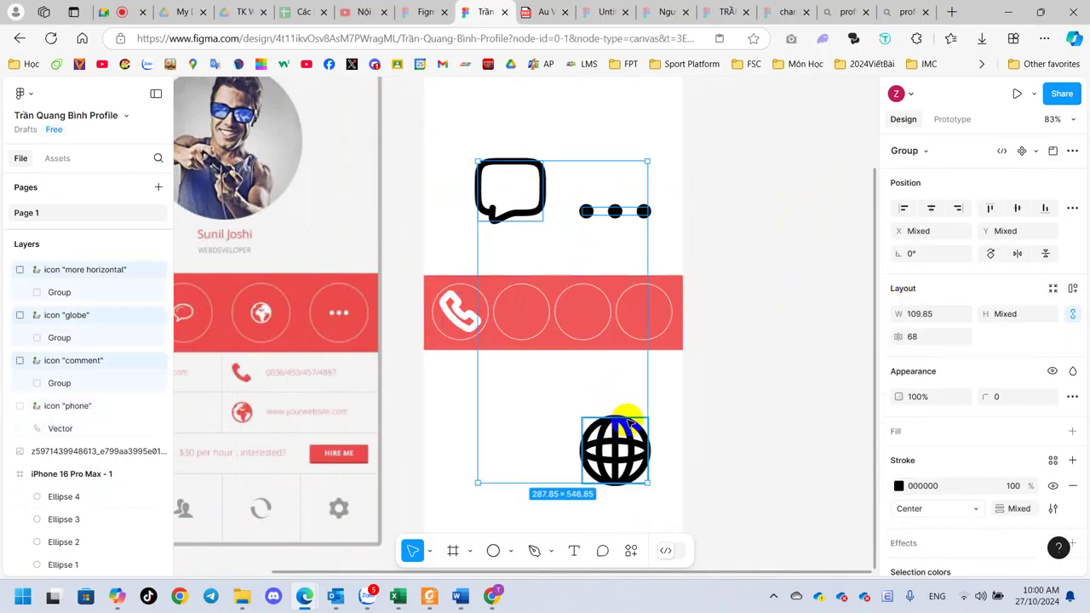
pyautogui.click(938, 315)
pyautogui.write('60')
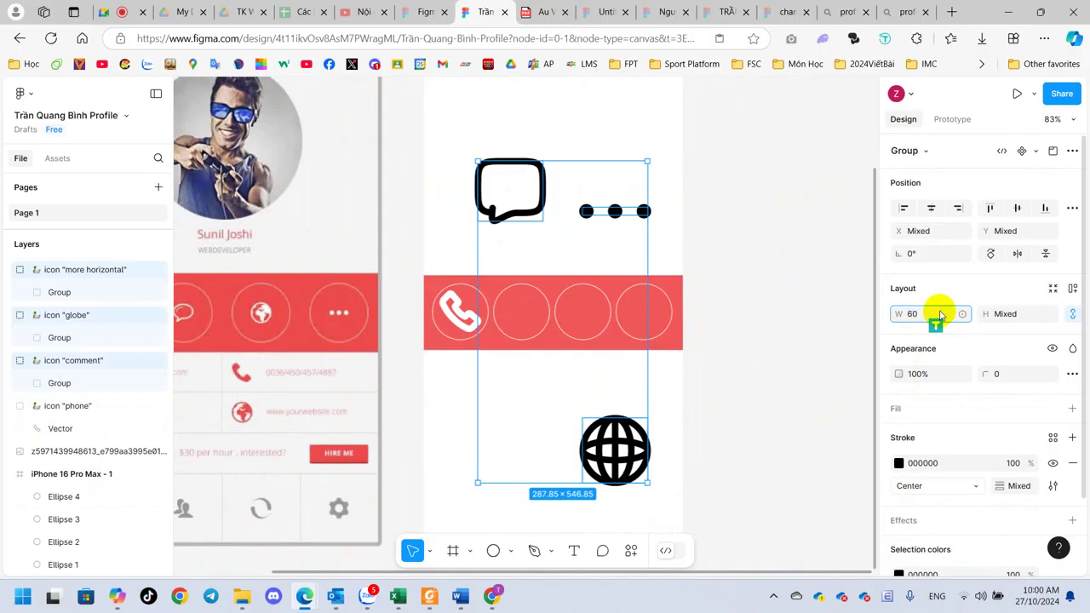
pyautogui.press('Return')
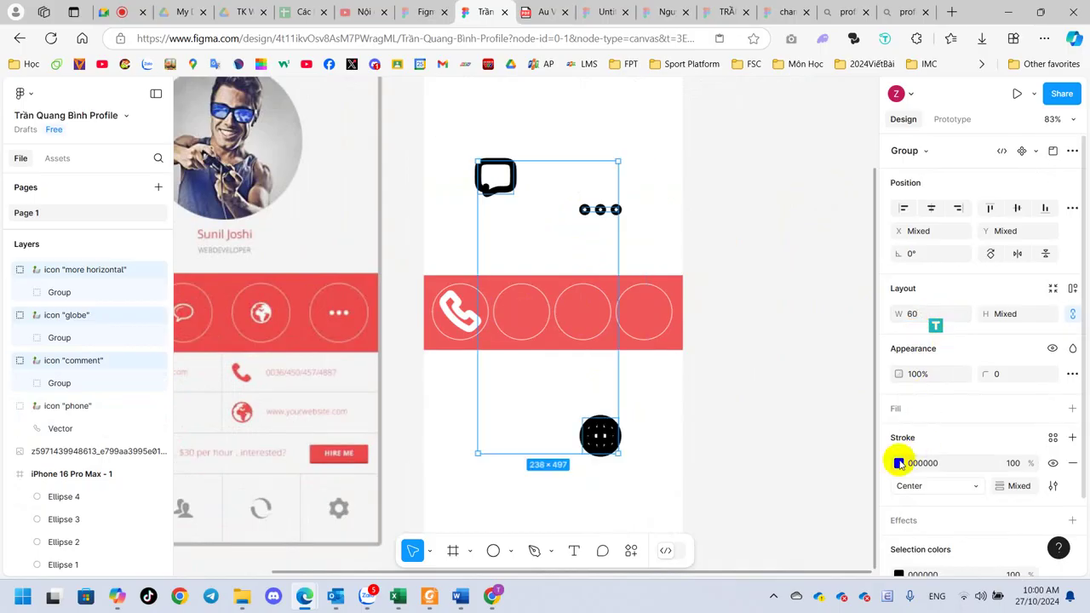
# Try a white stroke on the comment, dots and globe icons, then undo it back to black 000000
pyautogui.click(899, 463)
pyautogui.moveTo(769, 302); pyautogui.dragTo(706, 205)
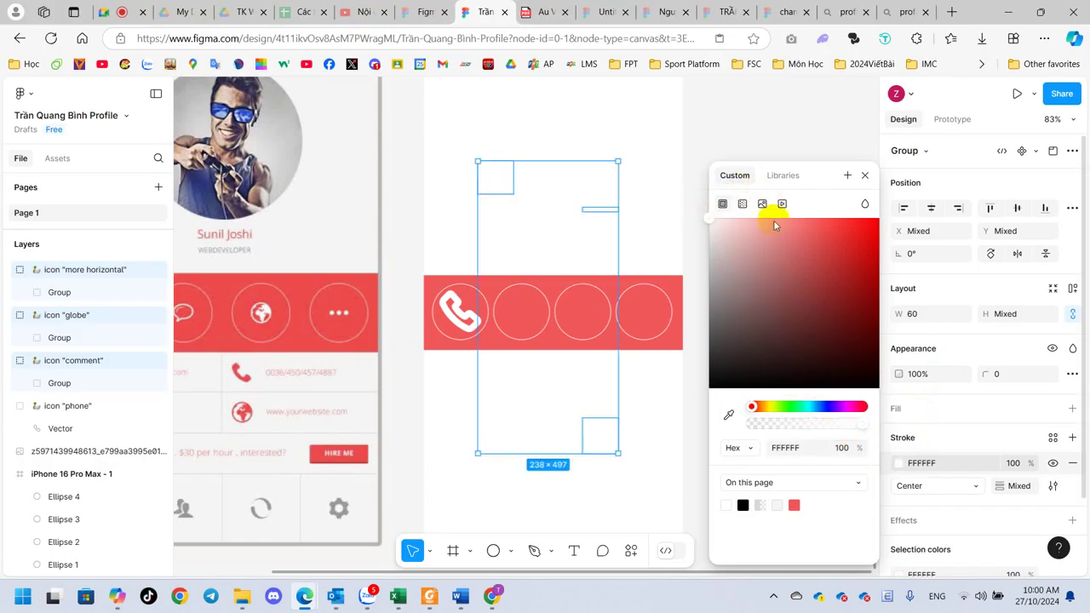
pyautogui.press('Escape')
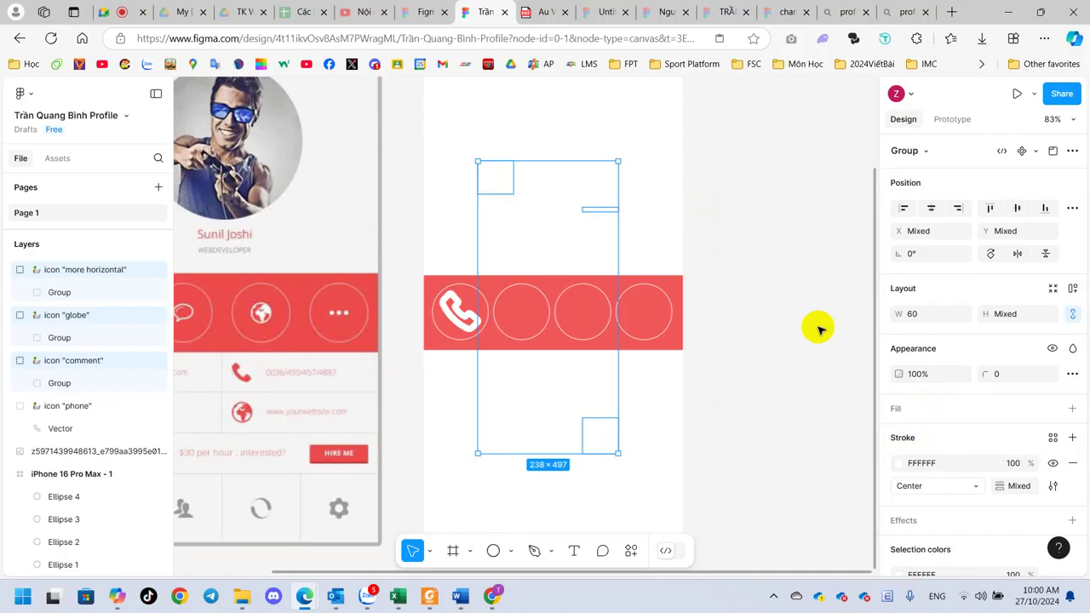
pyautogui.click(817, 331)
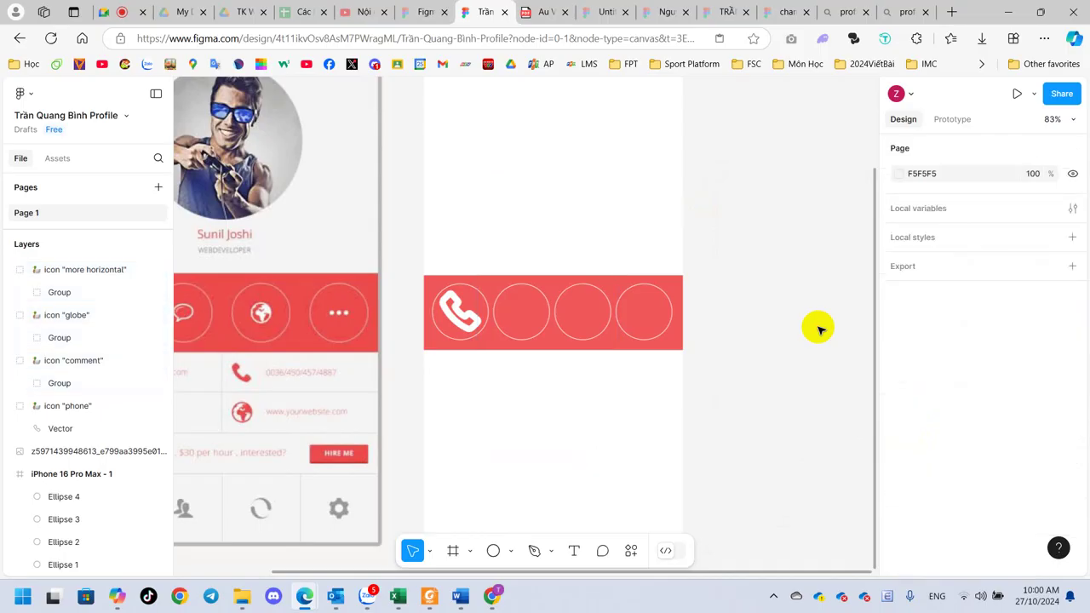
pyautogui.hotkey('ctrl', 'z')
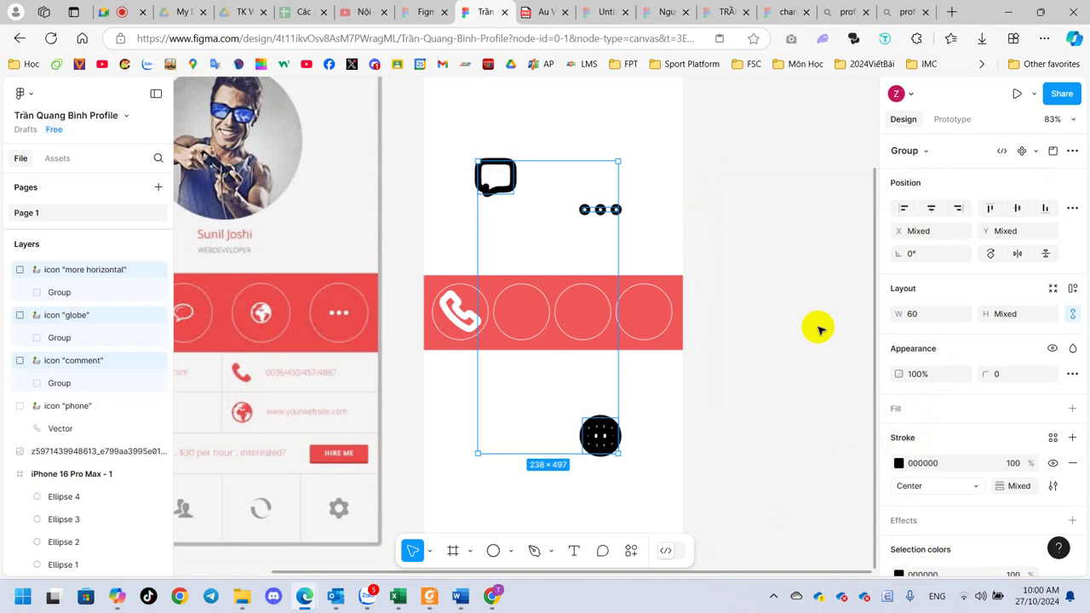
pyautogui.click(817, 330)
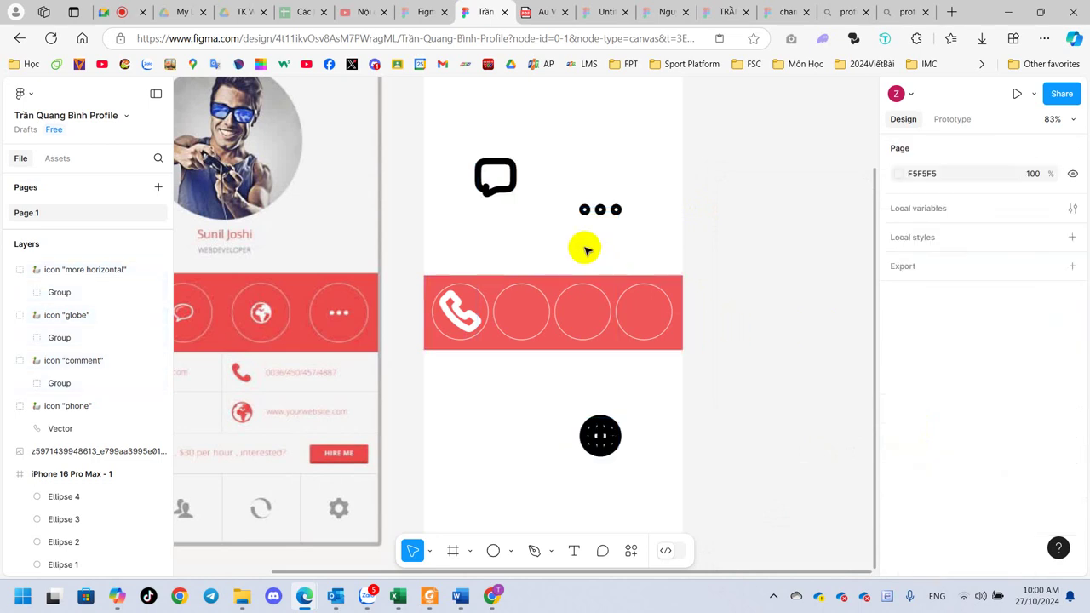
# Move the comment, three-dot and globe icons into the second, fourth and third circles
pyautogui.click(498, 194)
pyautogui.moveTo(501, 194); pyautogui.dragTo(529, 312)
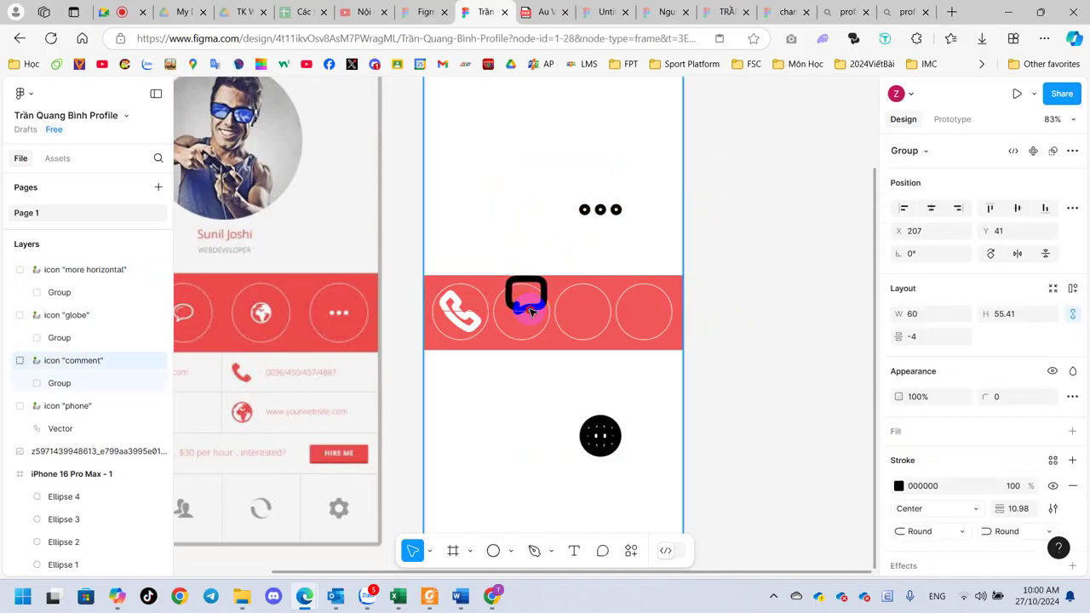
pyautogui.click(585, 211)
pyautogui.moveTo(584, 275); pyautogui.dragTo(633, 312)
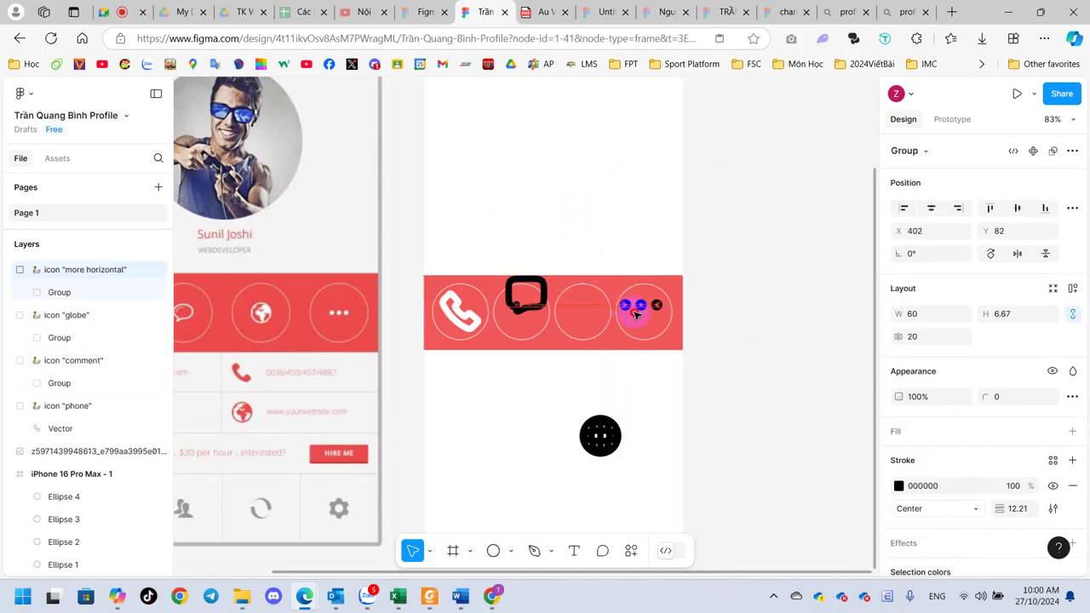
pyautogui.moveTo(604, 436); pyautogui.dragTo(590, 316)
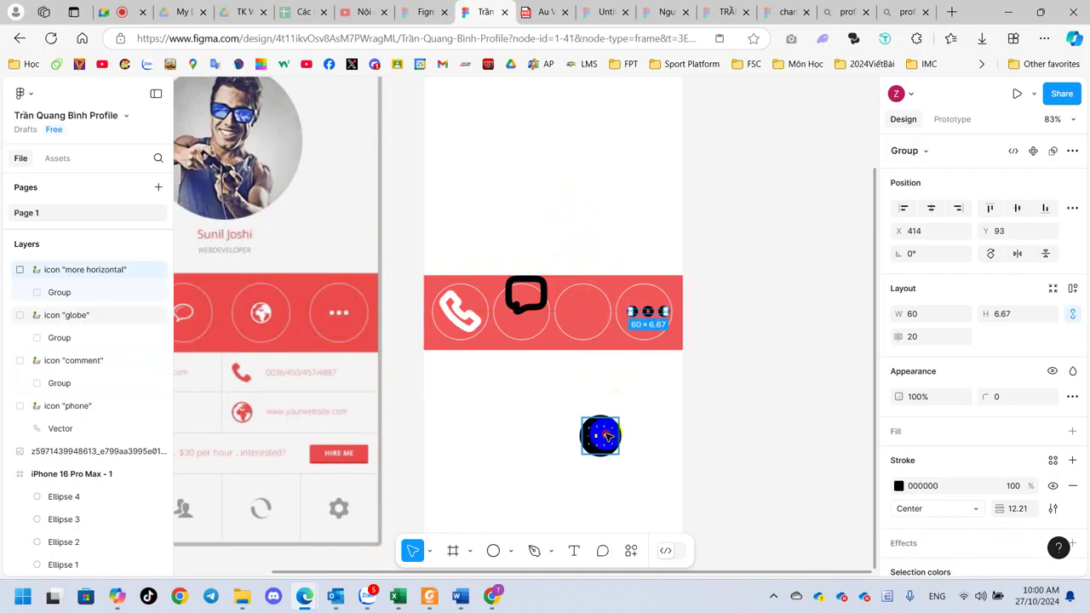
# Give the three placed icons a white FFFFFF stroke
pyautogui.keyDown('shift'); pyautogui.click(526, 310); pyautogui.keyUp('shift')
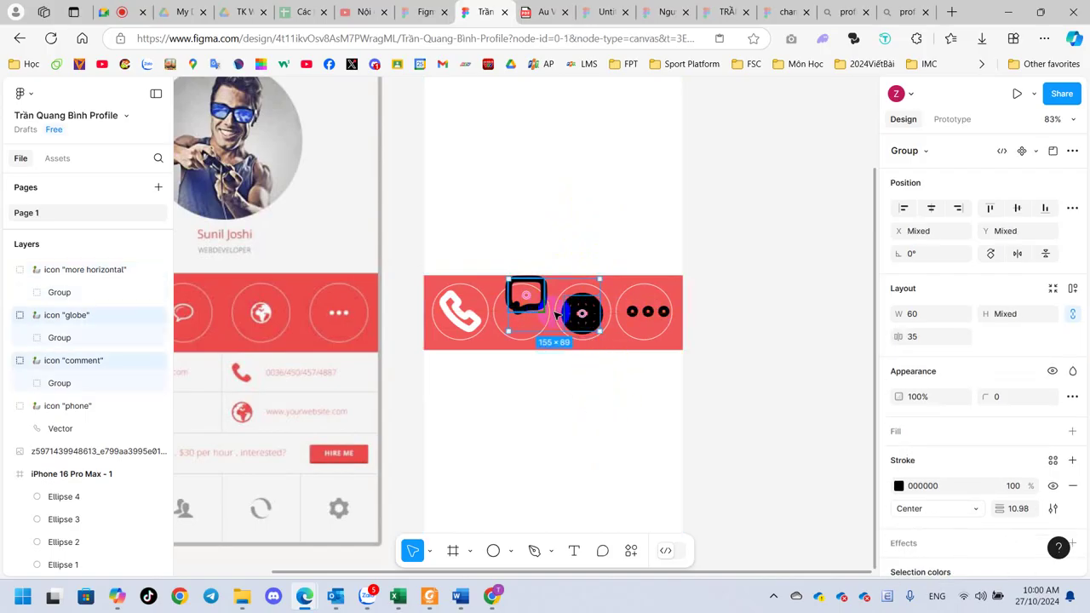
pyautogui.keyDown('shift'); pyautogui.click(640, 314); pyautogui.keyUp('shift')
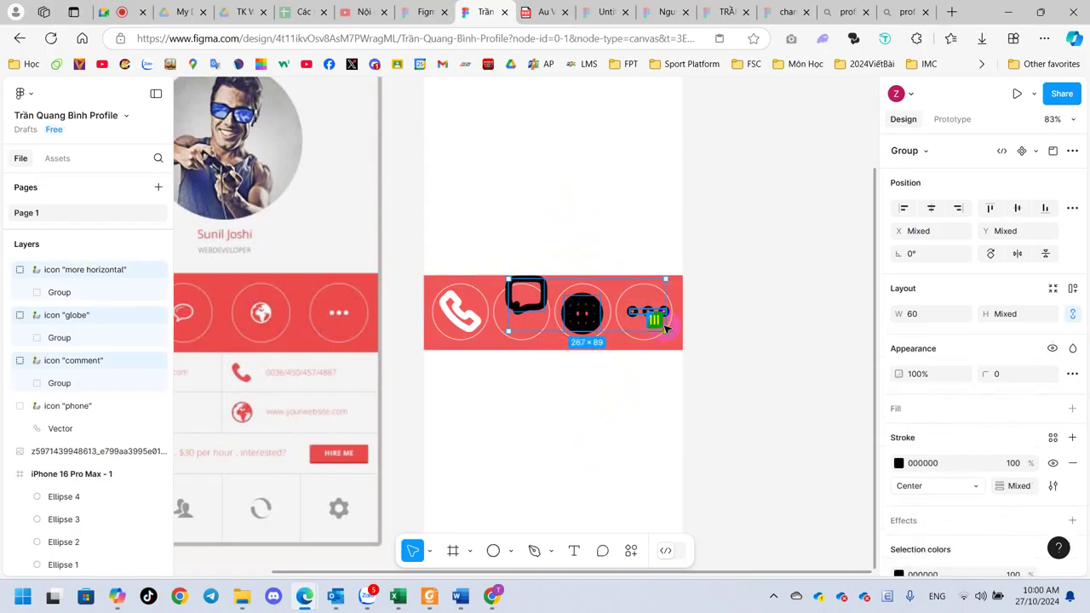
pyautogui.click(898, 463)
pyautogui.moveTo(737, 287); pyautogui.dragTo(693, 202)
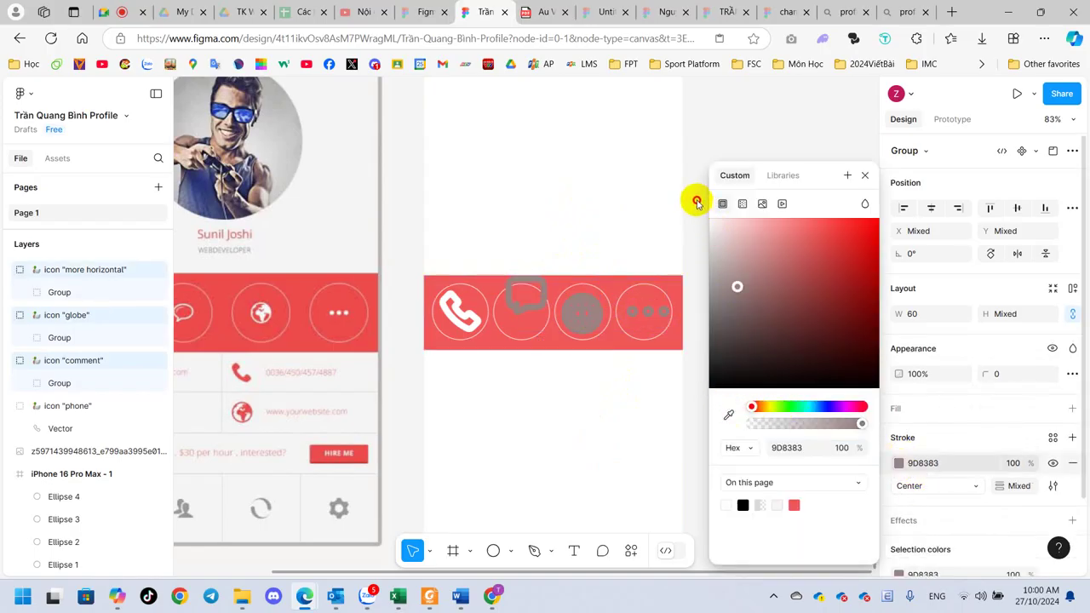
pyautogui.click(824, 136)
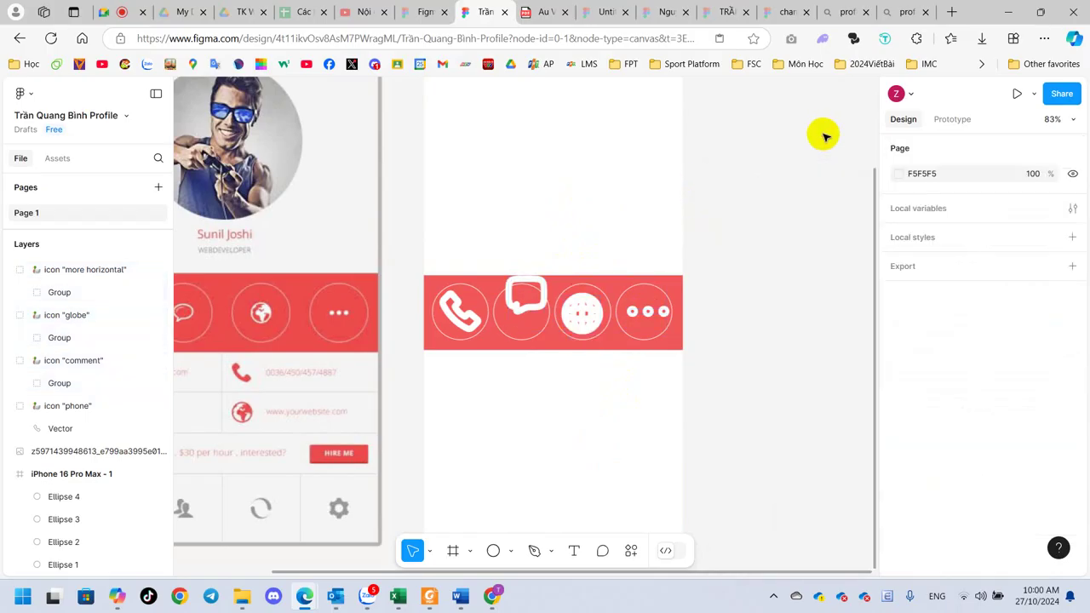
# Nudge the comment and globe icons so each sits centred in its circle
pyautogui.click(530, 317)
pyautogui.moveTo(530, 324); pyautogui.dragTo(534, 321)
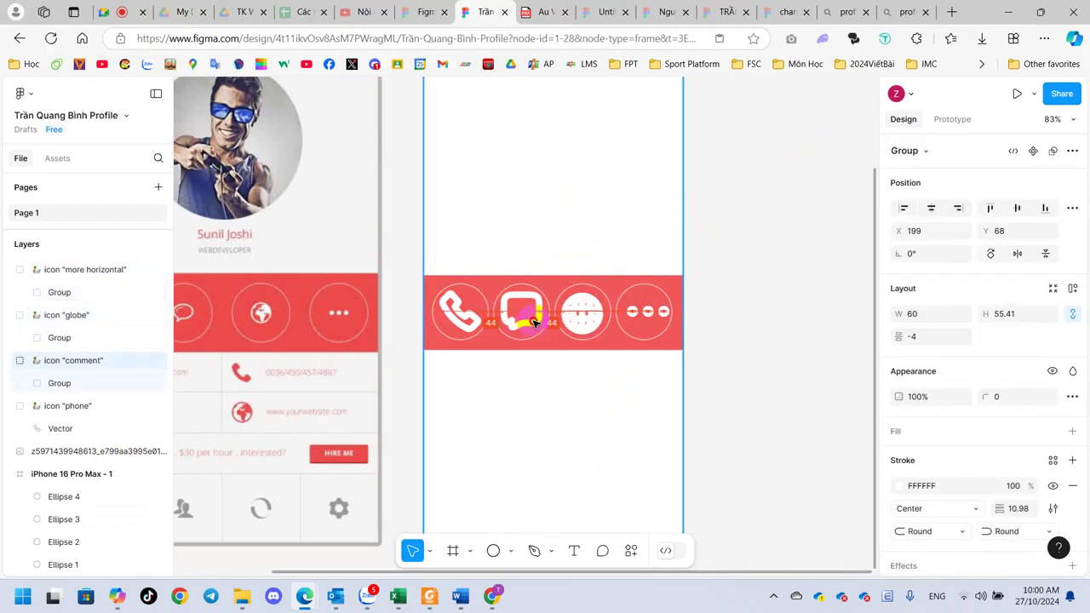
pyautogui.click(584, 312)
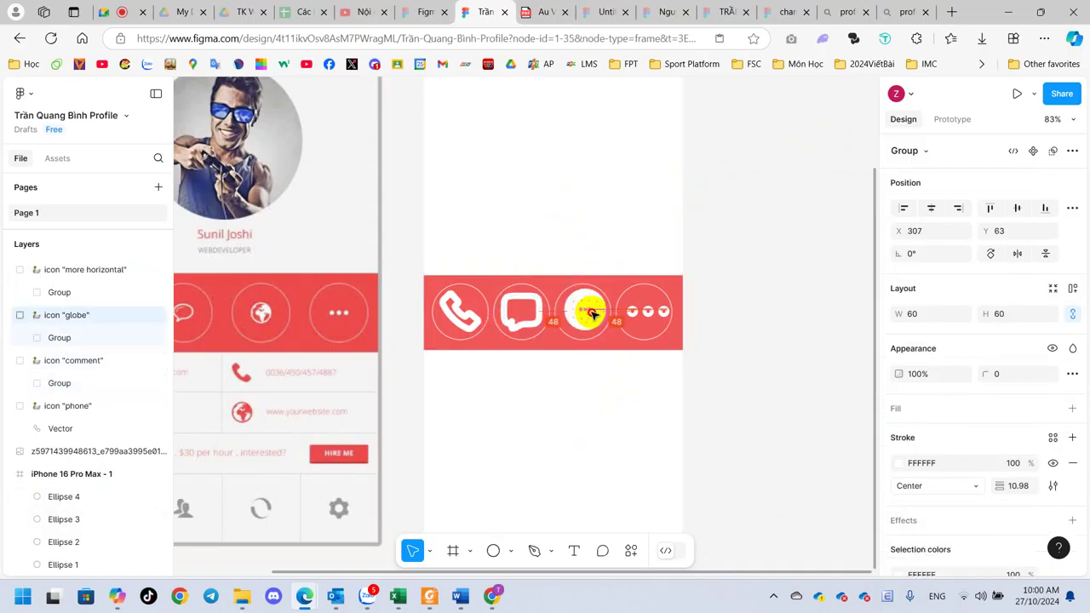
pyautogui.moveTo(591, 313); pyautogui.dragTo(584, 316)
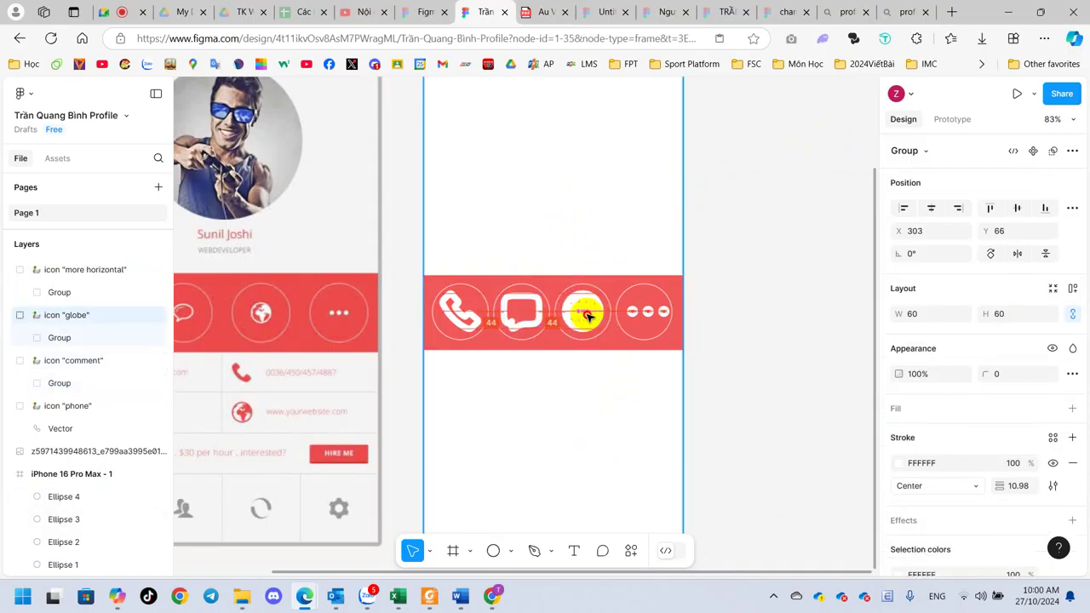
pyautogui.click(644, 311)
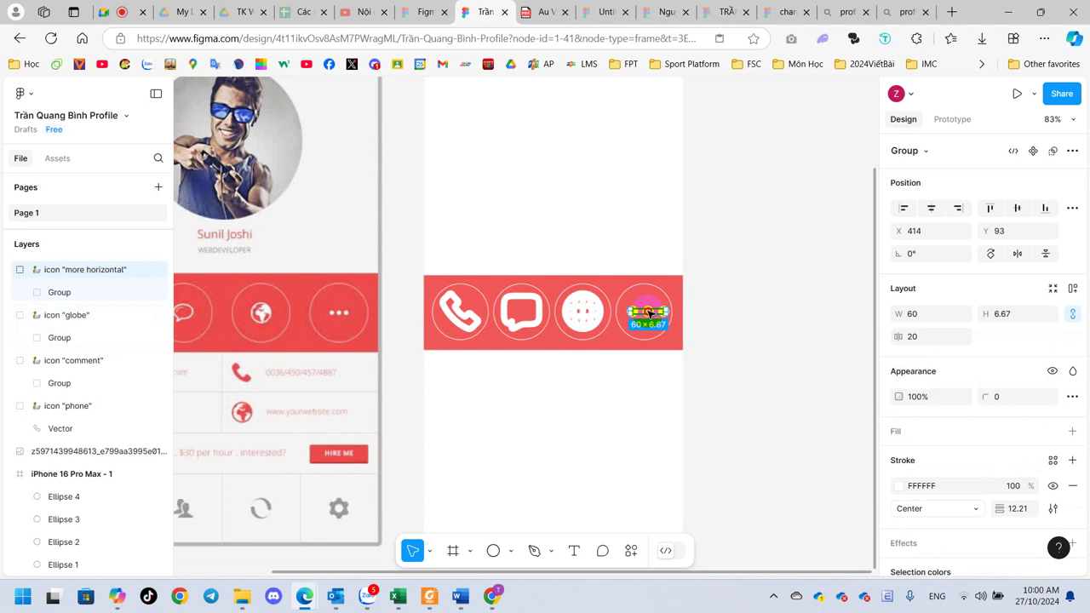
pyautogui.click(752, 317)
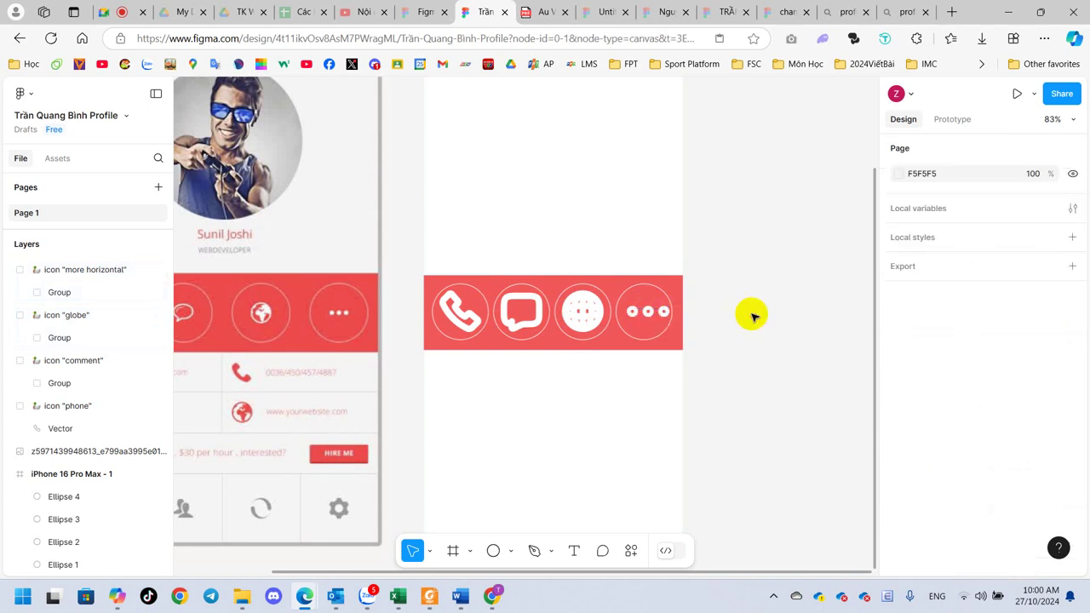
# Draw a 249×249 grey avatar circle above the red band and choose Image... to place a file
pyautogui.scroll(-3, 718, 360)
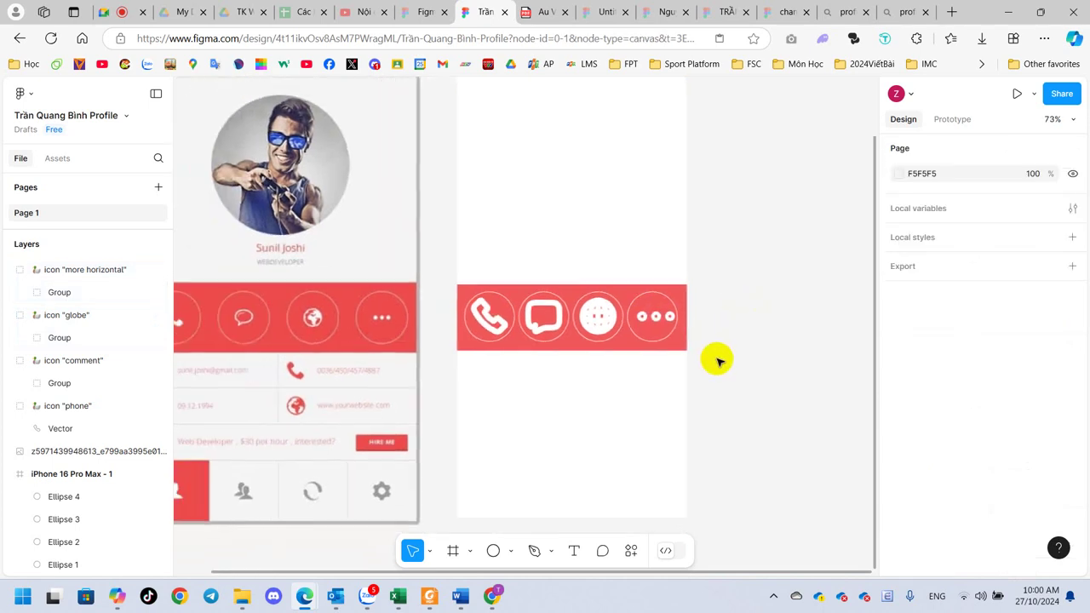
pyautogui.scroll(-3, 714, 359)
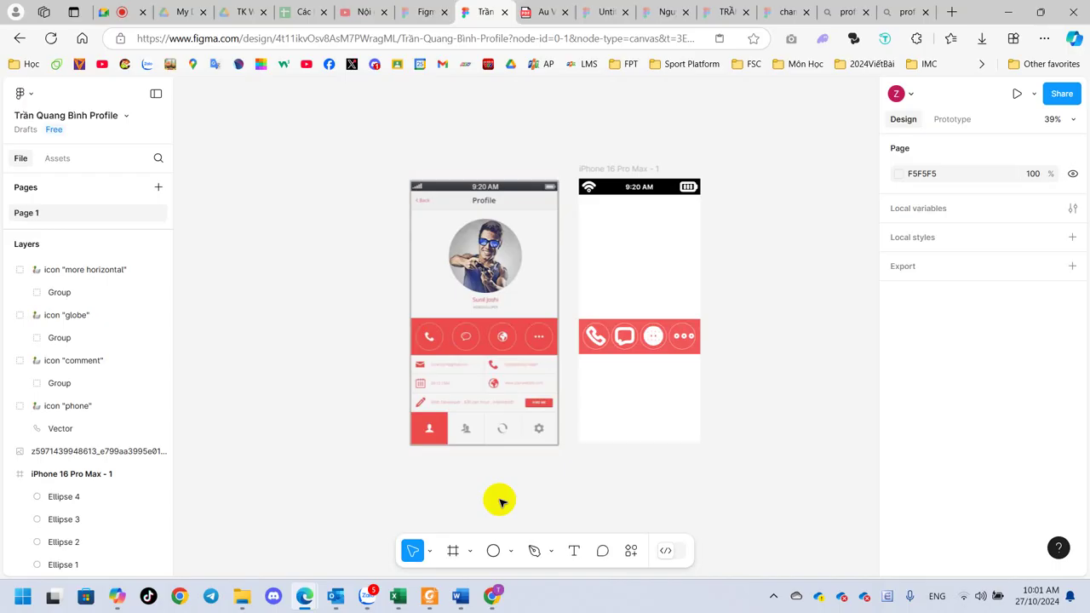
pyautogui.click(493, 550)
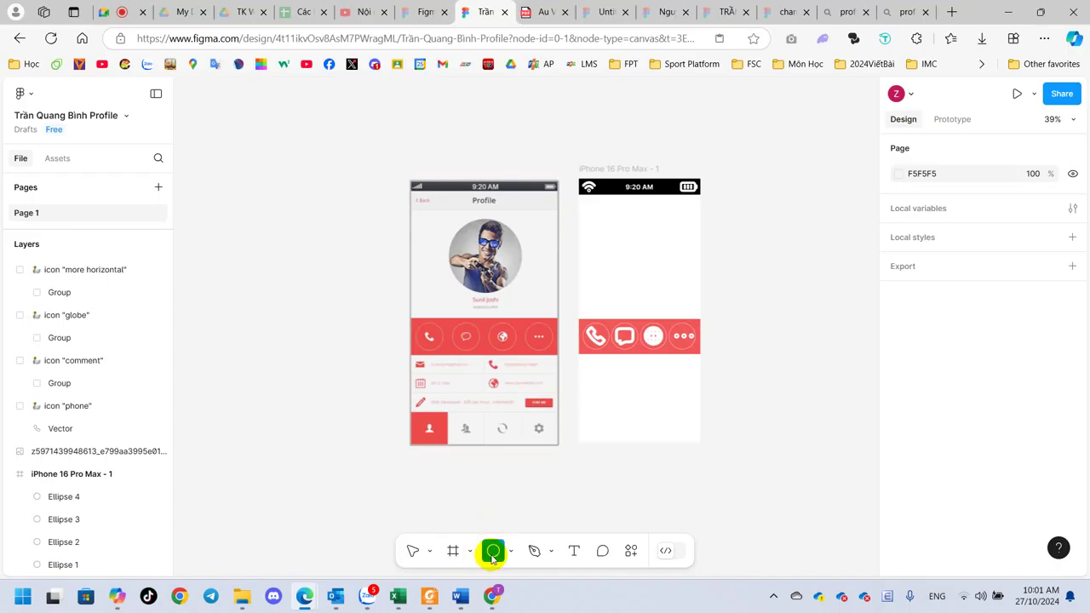
pyautogui.moveTo(604, 222)
pyautogui.mouseDown()
pyautogui.moveTo(660, 273)
pyautogui.moveTo(673, 263)
pyautogui.mouseUp()
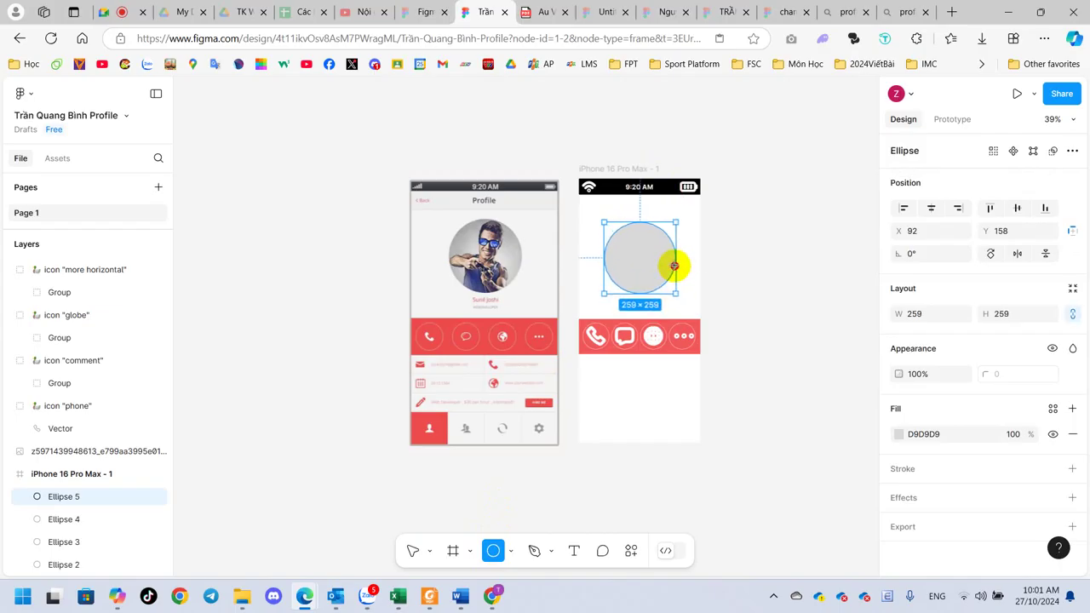
pyautogui.moveTo(638, 261); pyautogui.dragTo(643, 257)
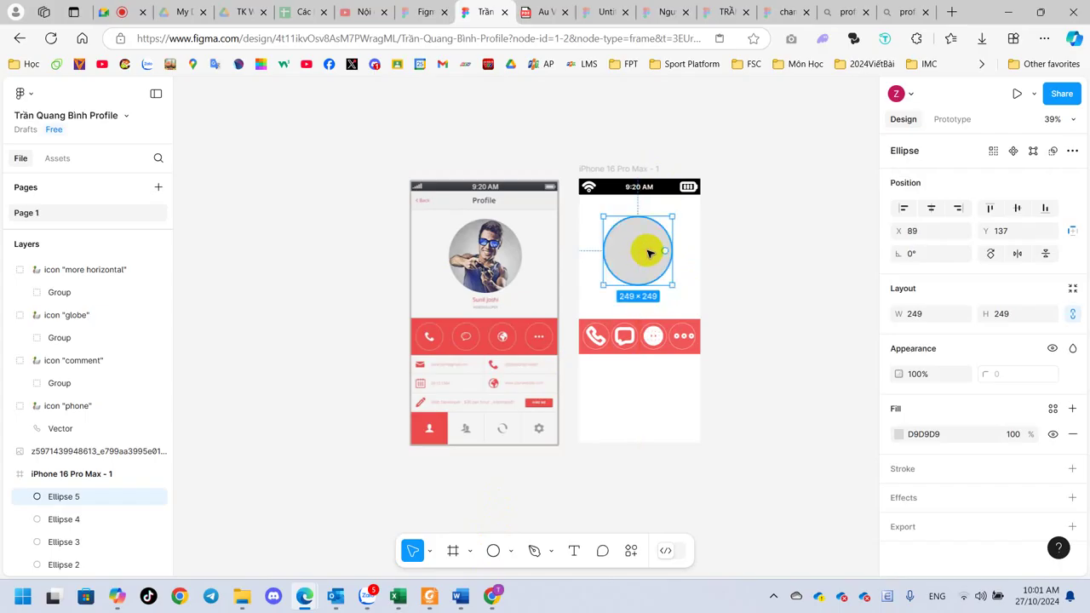
pyautogui.click(512, 551)
pyautogui.click(533, 516)
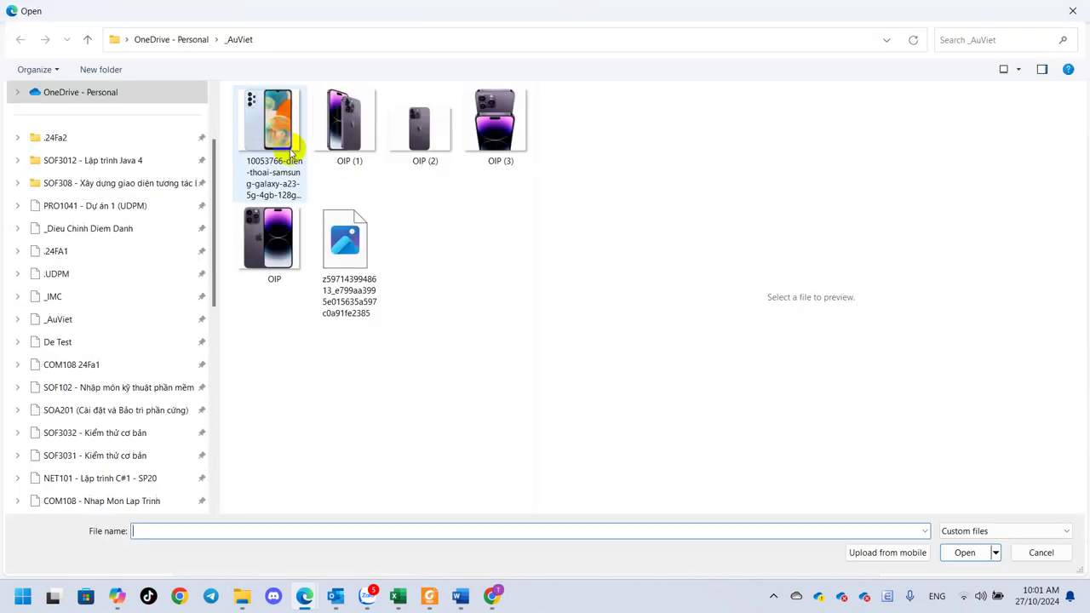
# Browse Downloads, then Desktop, and open the orange-shirt group photo
pyautogui.scroll(-1, 110, 366)
pyautogui.scroll(-4, 107, 400)
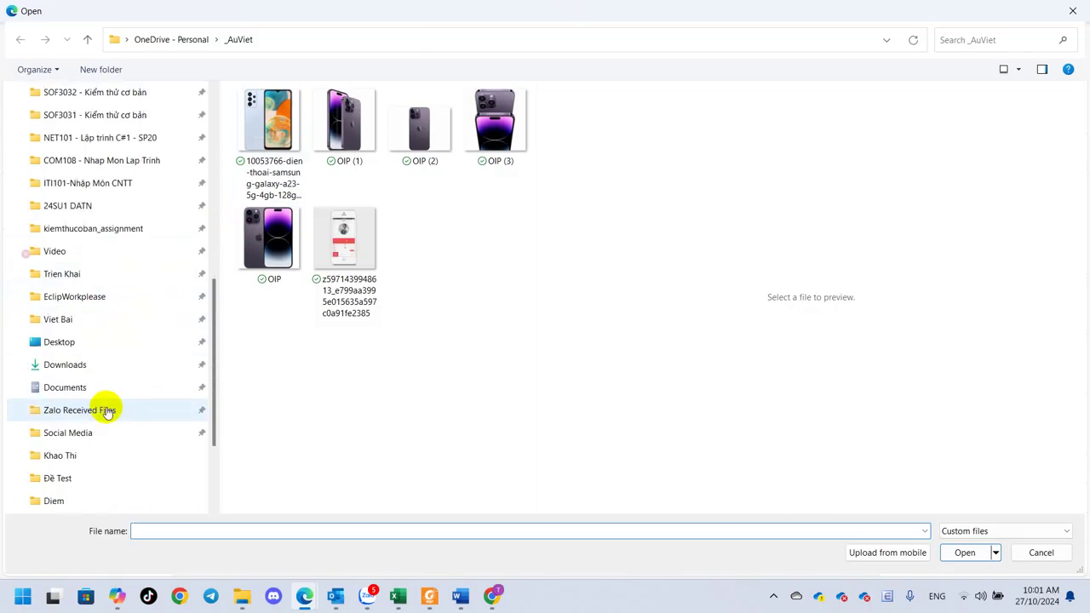
pyautogui.click(80, 373)
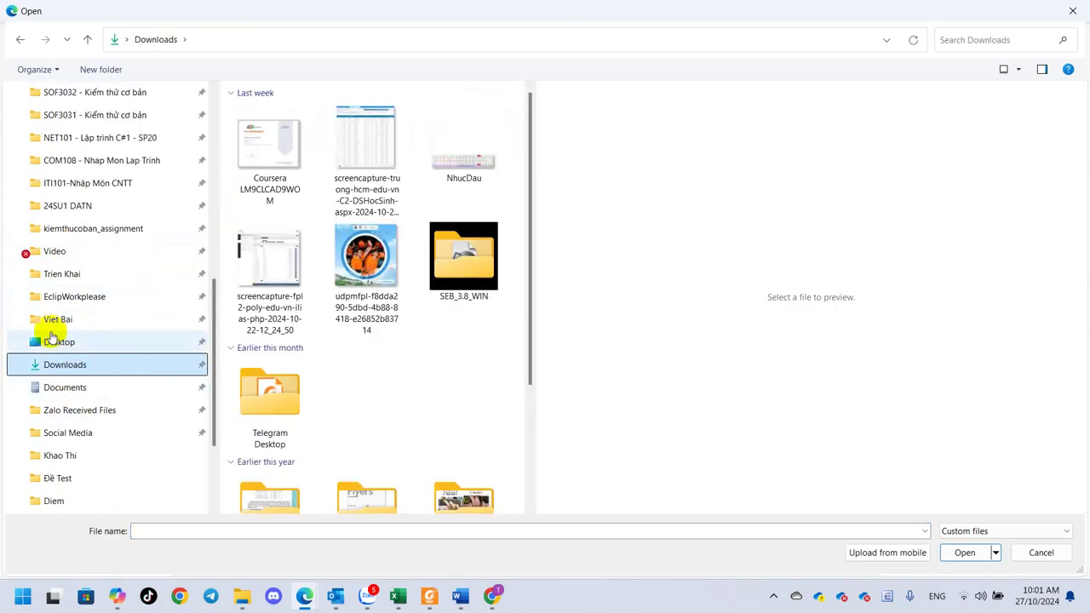
pyautogui.click(58, 343)
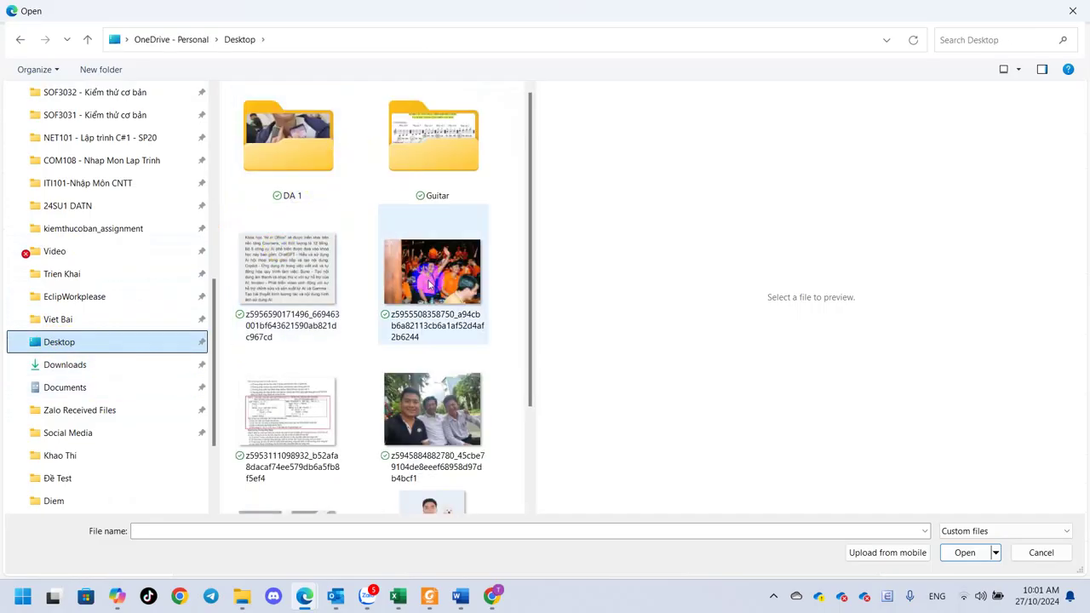
pyautogui.click(430, 290)
pyautogui.doubleClick(430, 289)
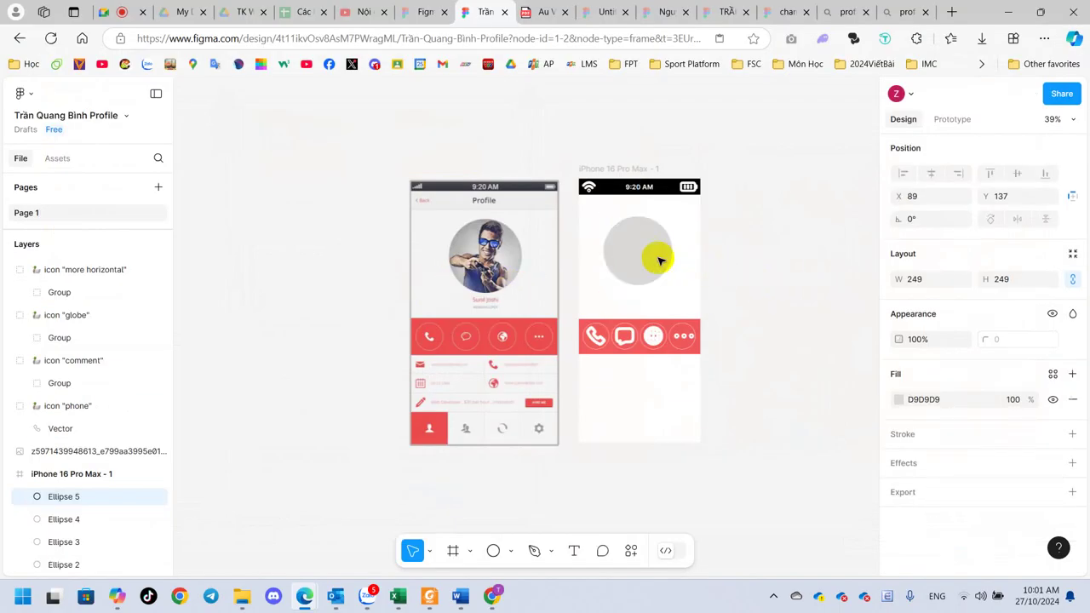
# Place the orange-shirt photo into the 249×249 circle and briefly check the reference profile mockup
pyautogui.click(626, 248)
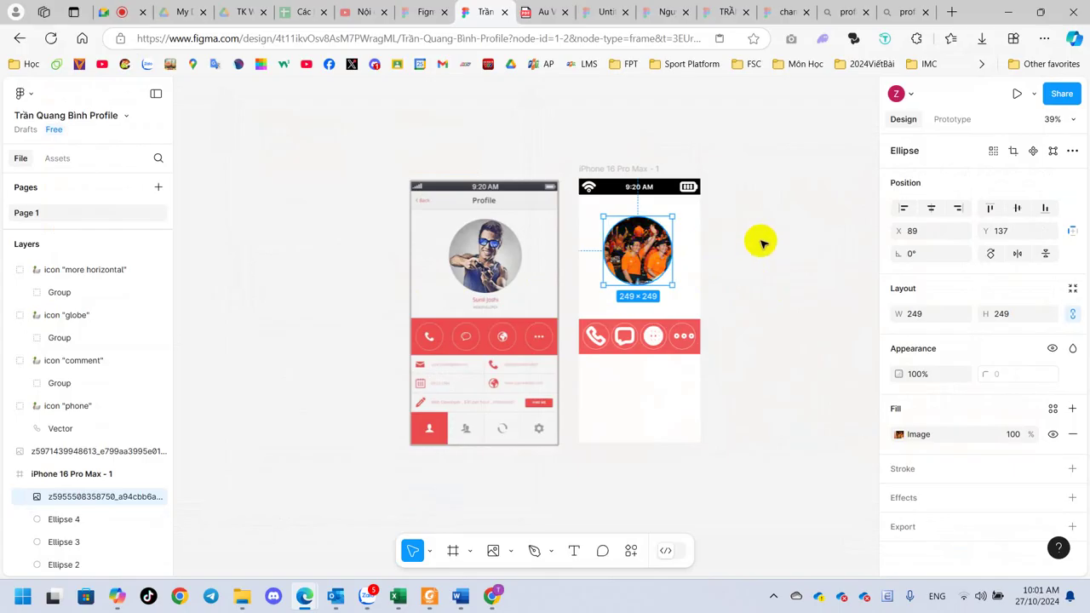
pyautogui.click(760, 242)
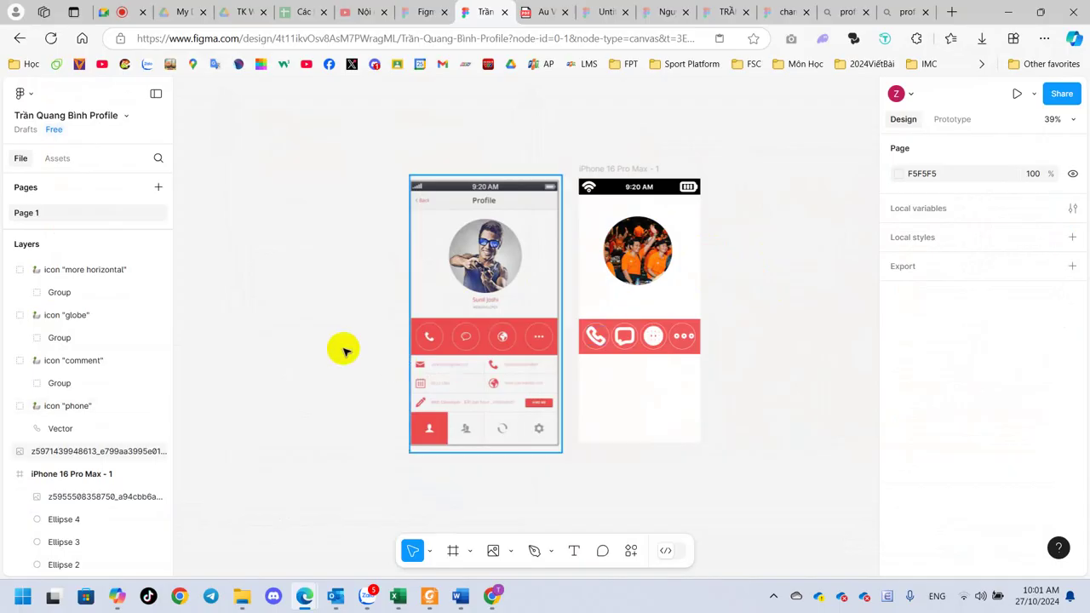
pyautogui.click(458, 340)
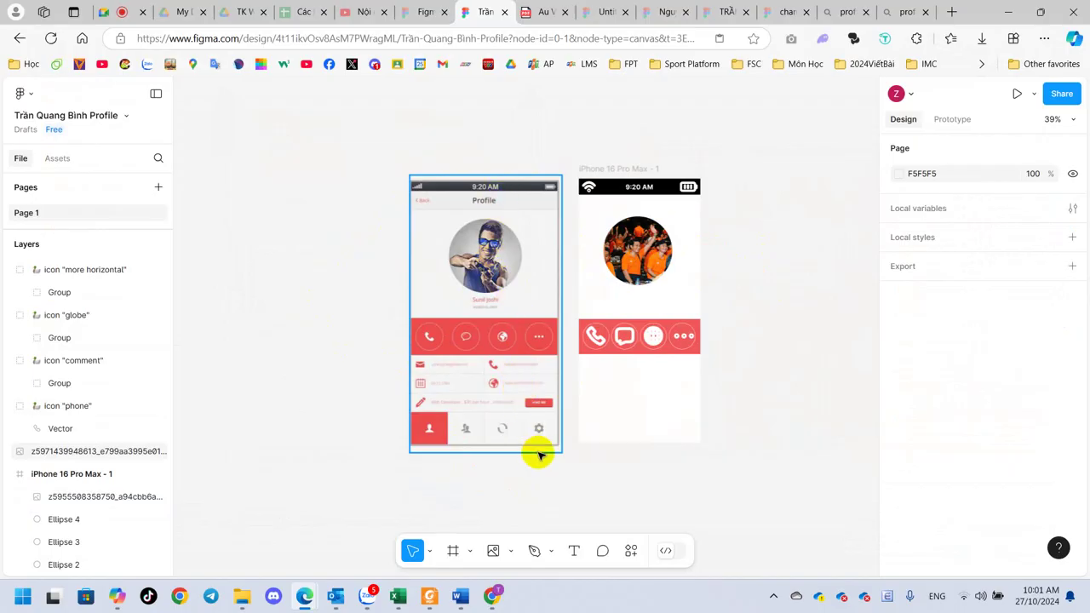
pyautogui.click(724, 444)
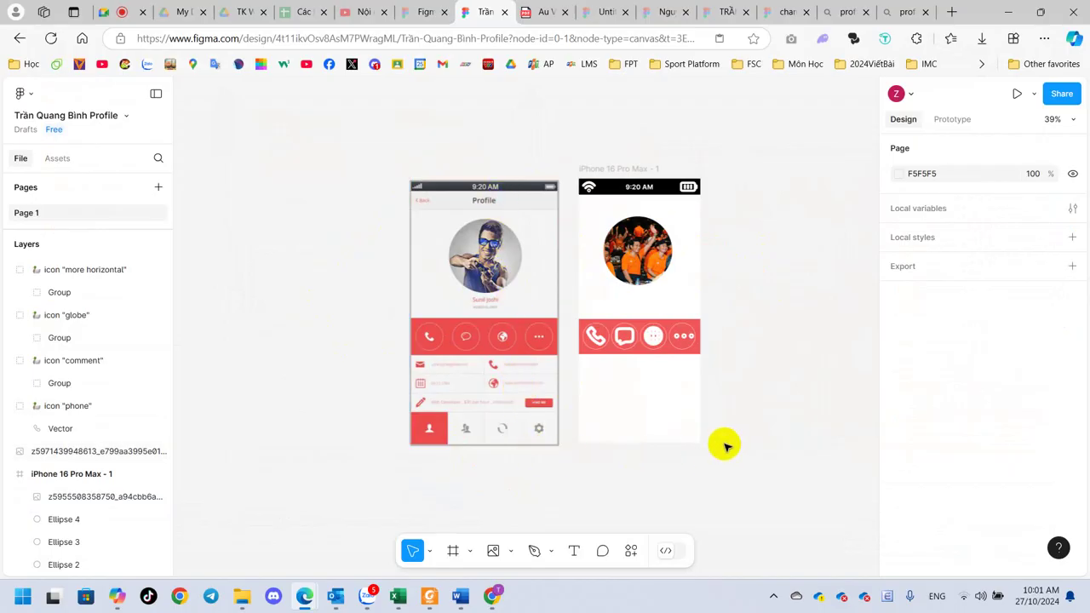